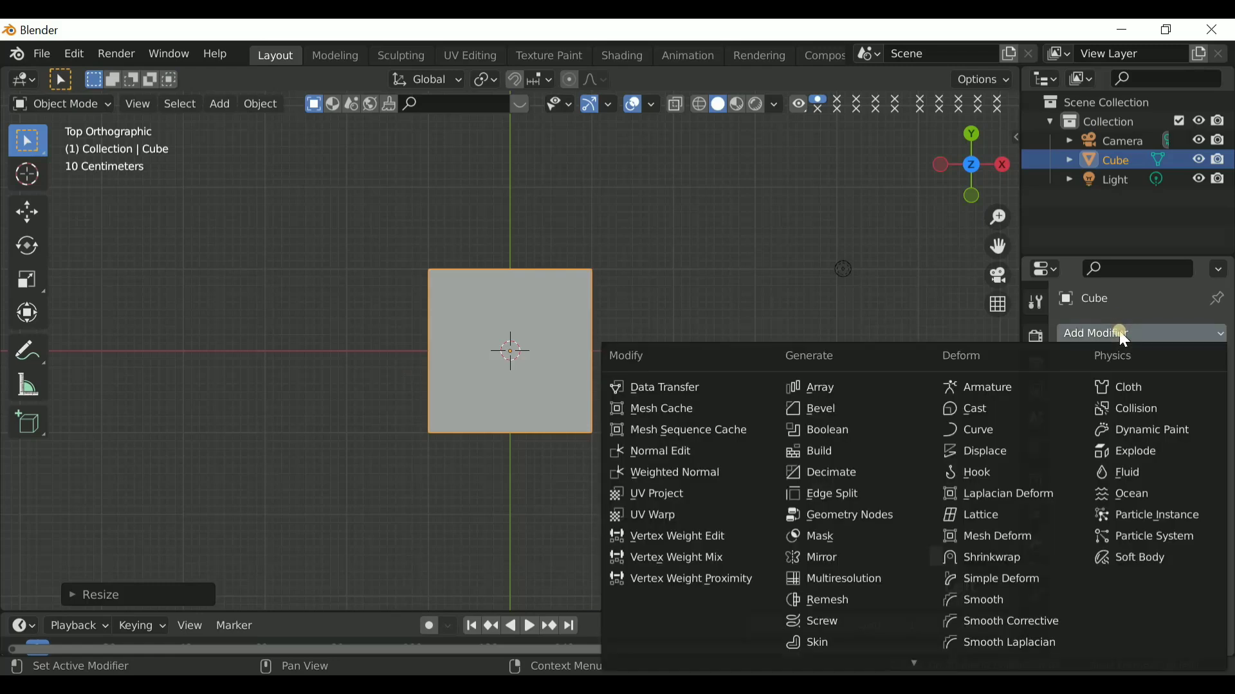
Step: Add a Subdivision Surface modifier to the flattened cube and set its viewport level to 3
scroll(847, 623, down, 3)
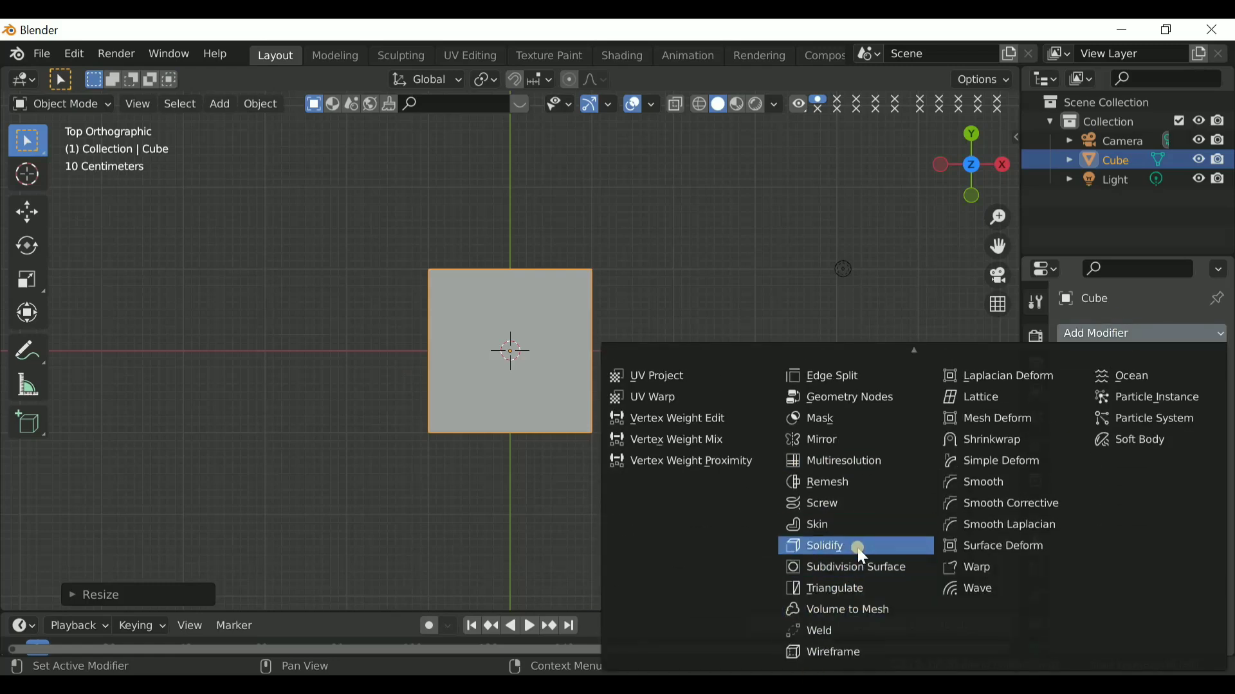
click(862, 565)
click(1197, 462)
click(1198, 463)
Step: Stretch the rounded cube along Y into an oval about 1.5 times as long and move it along Y, away from the origin
key(s)
key(y)
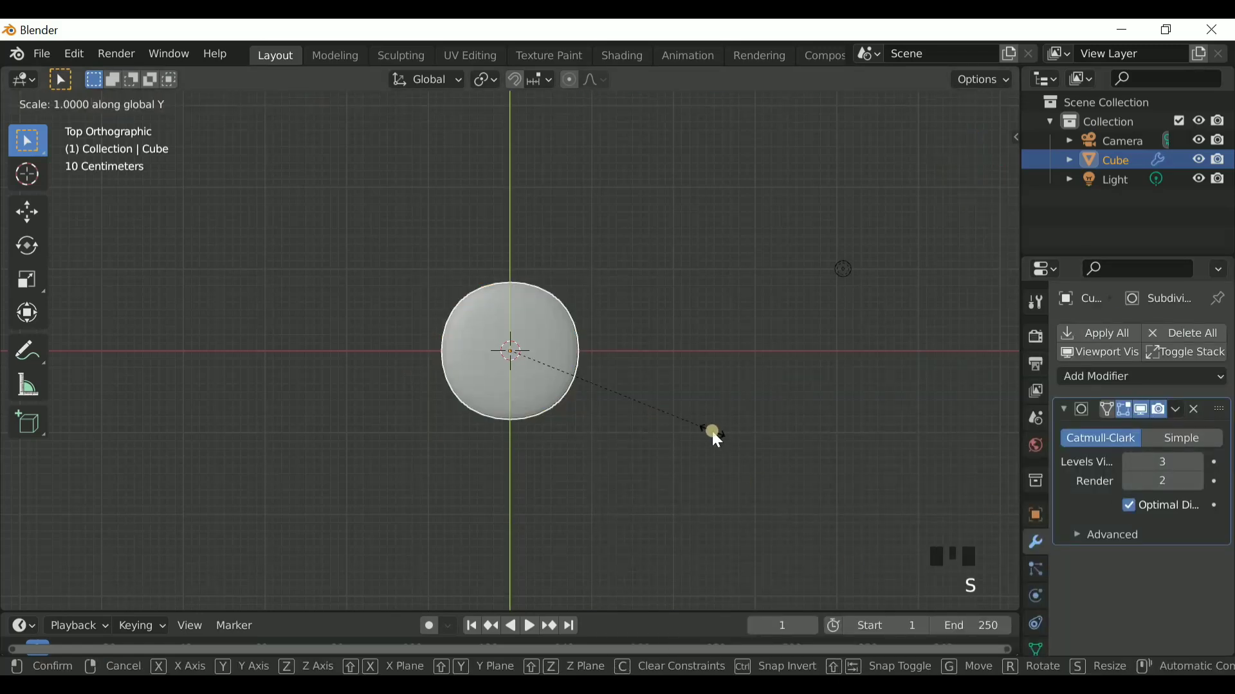
click(712, 431)
key(g)
key(y)
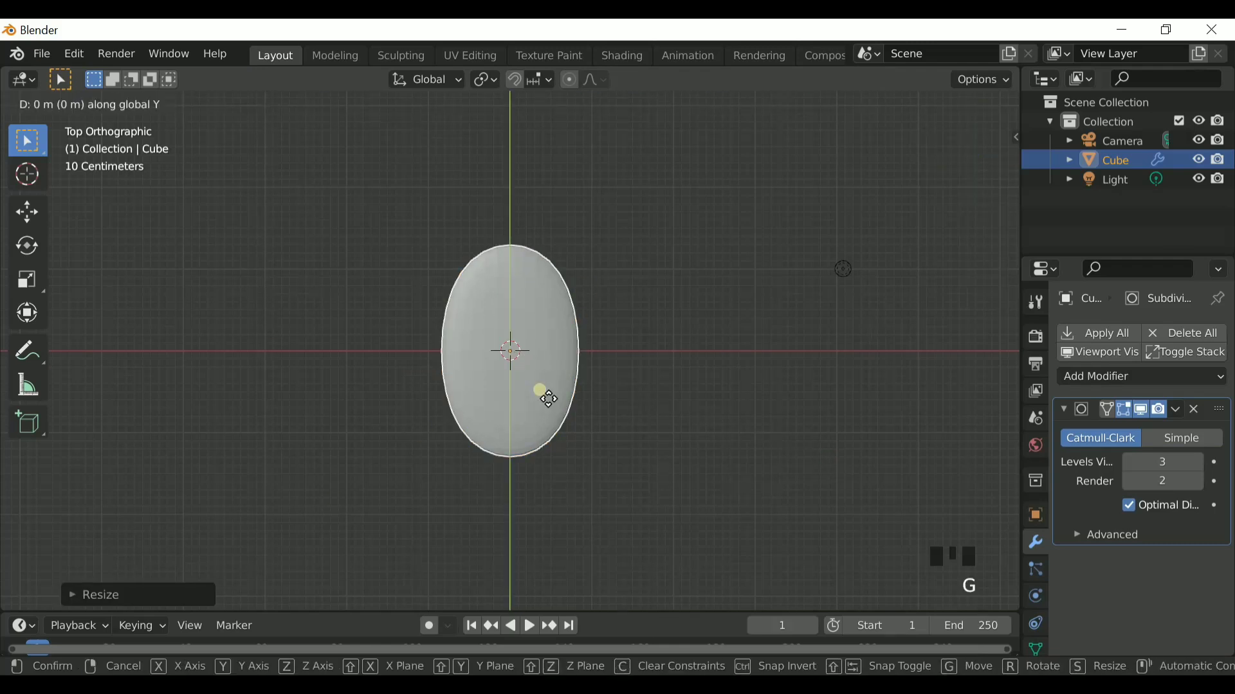
click(563, 247)
Step: Set the transform pivot point to the 3D Cursor
drag(995, 240, 998, 352)
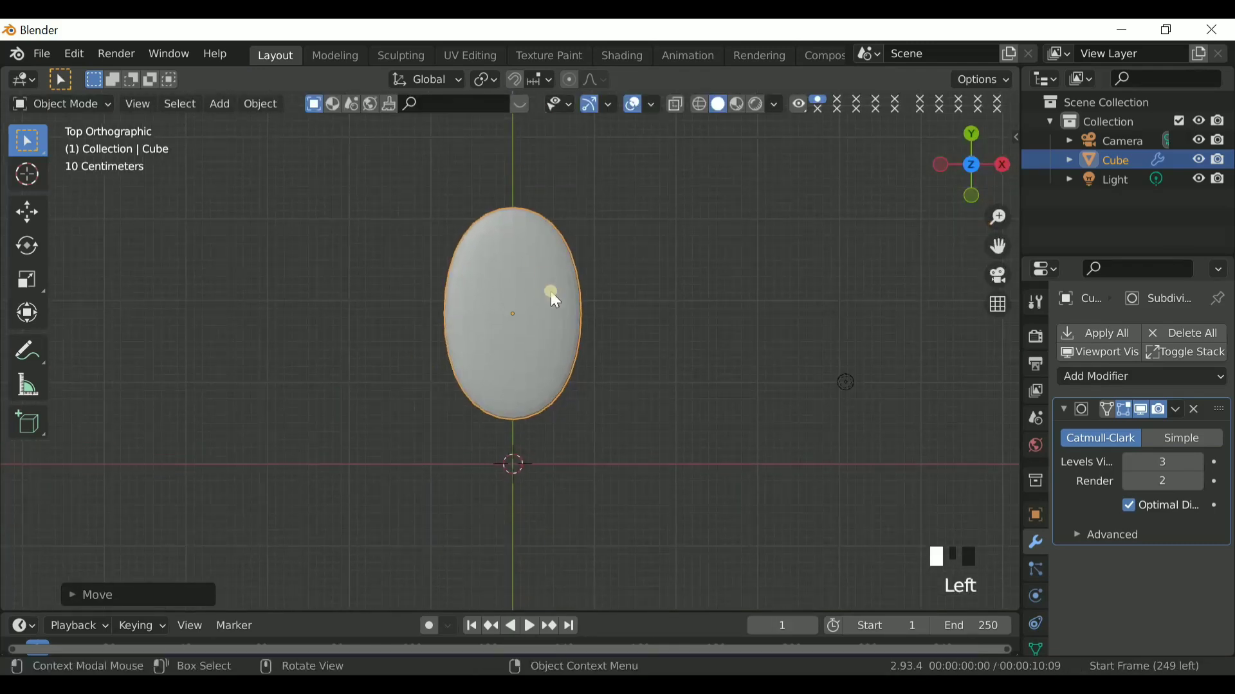
scroll(551, 291, up, 1)
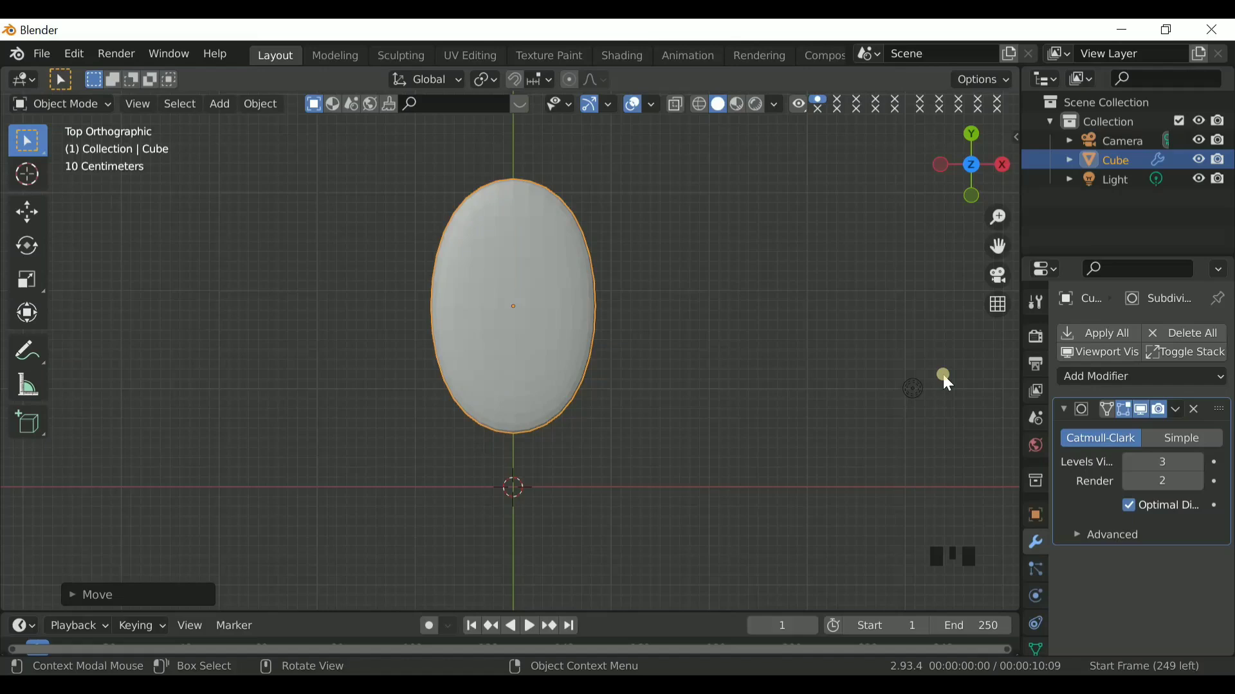
drag(966, 149, 984, 212)
click(995, 314)
click(994, 314)
mouse_move(977, 153)
mouse_down()
mouse_move(926, 184)
mouse_move(974, 157)
mouse_up()
click(974, 157)
key(period)
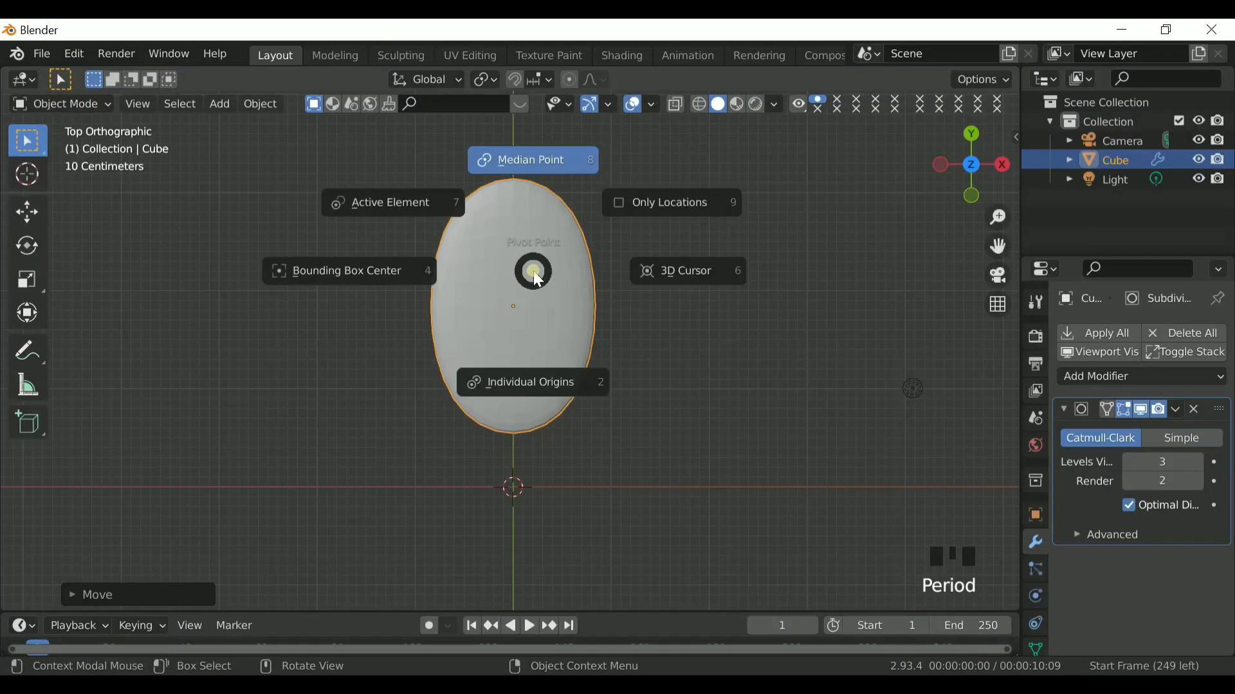
click(684, 270)
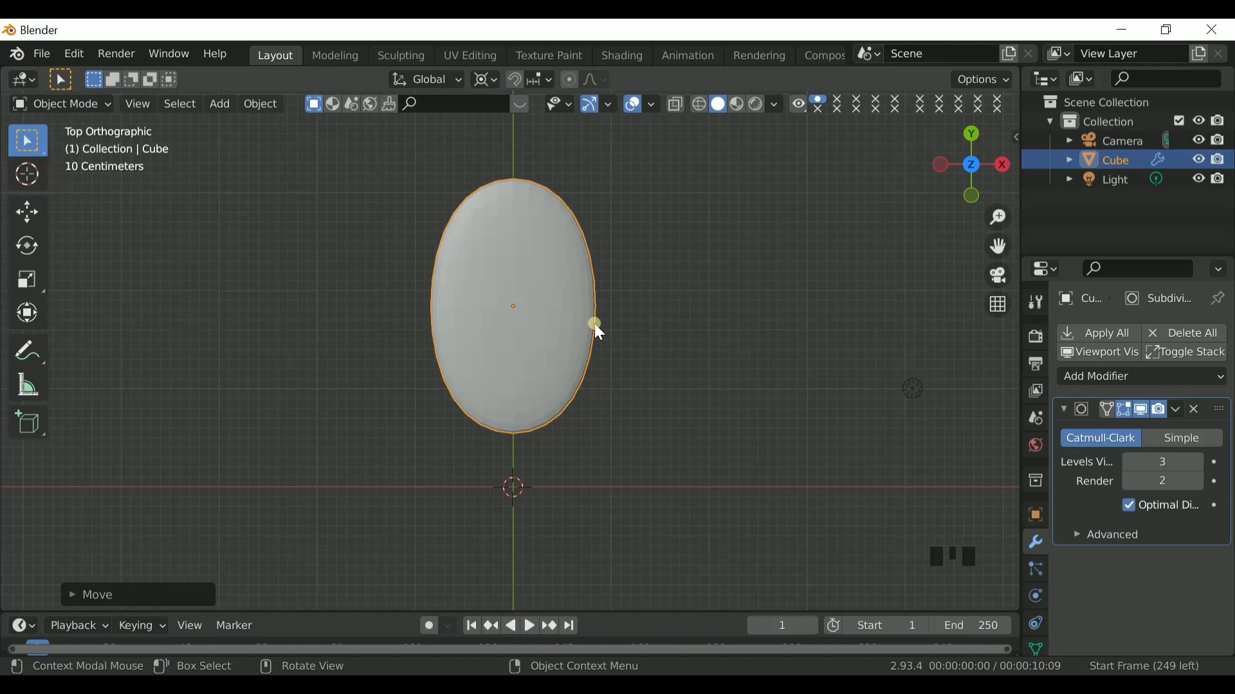
Step: Make a linked duplicate of the petal, rotated 45 degrees around the 3D cursor
key(alt+d)
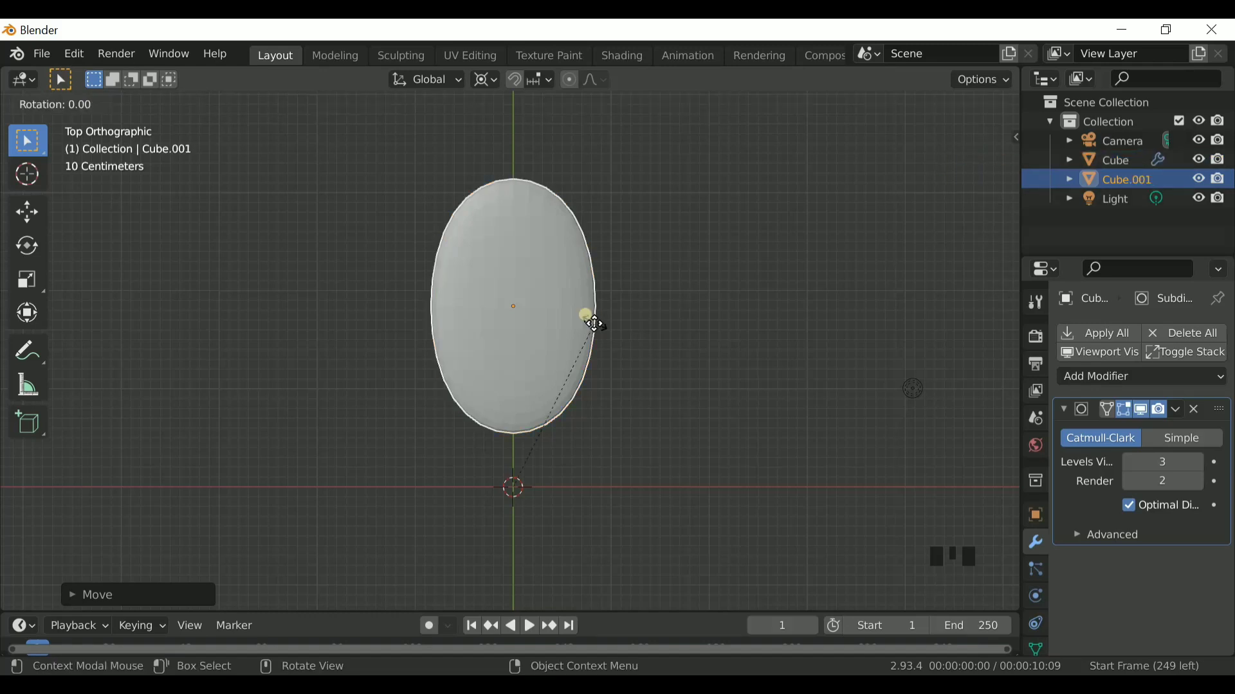
text(45)
key(Return)
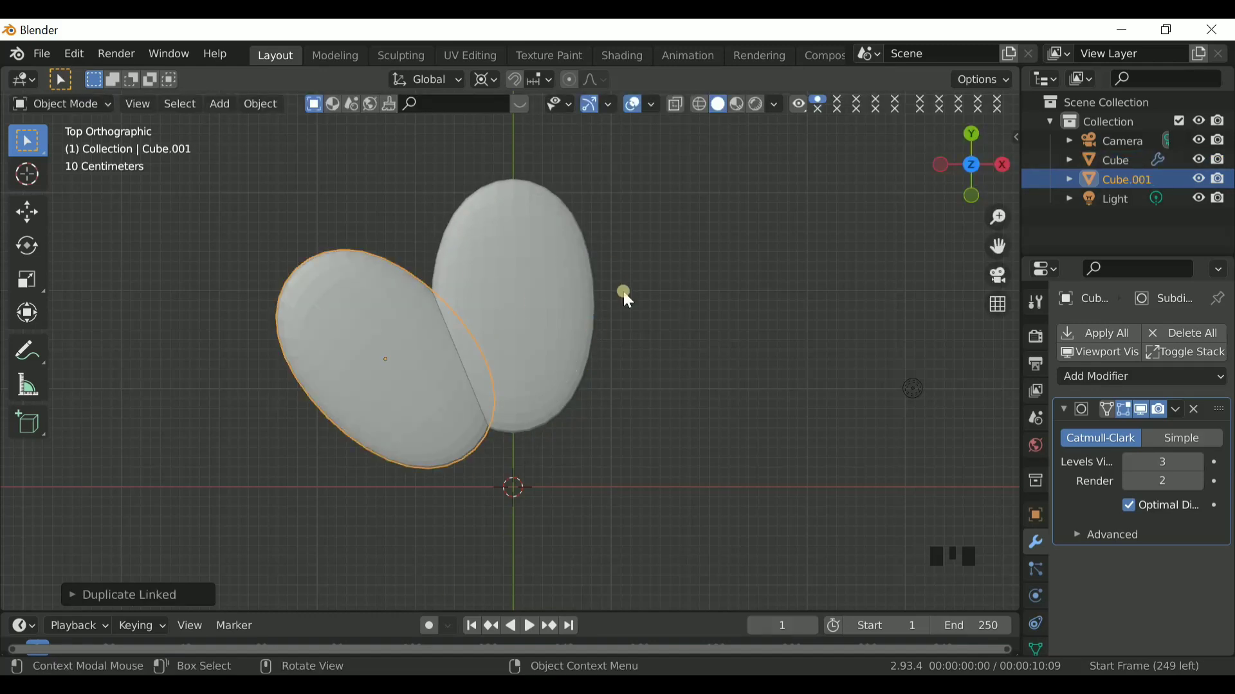
Step: Repeat the rotated linked duplication six more times to complete a ring of eight petals
scroll(716, 437, down, 2)
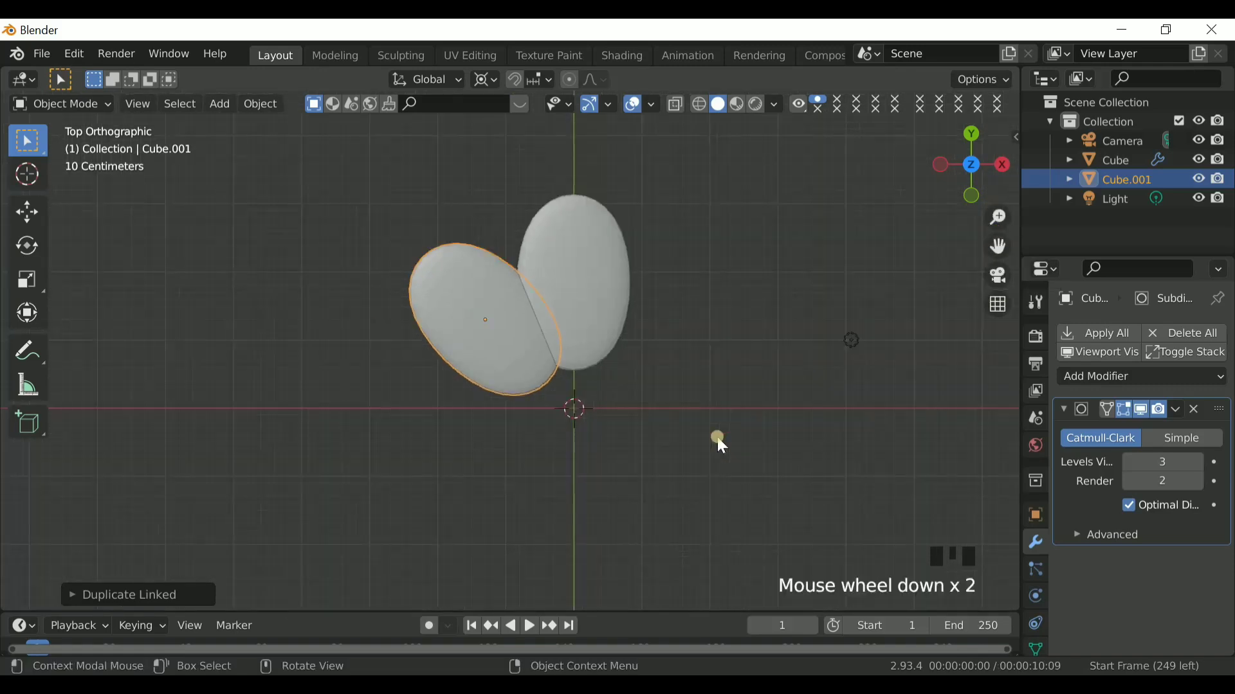
key(shift+r)
key(shift+r)
key(shift+r)
key(shift+r)
key(shift+r)
key(shift+r)
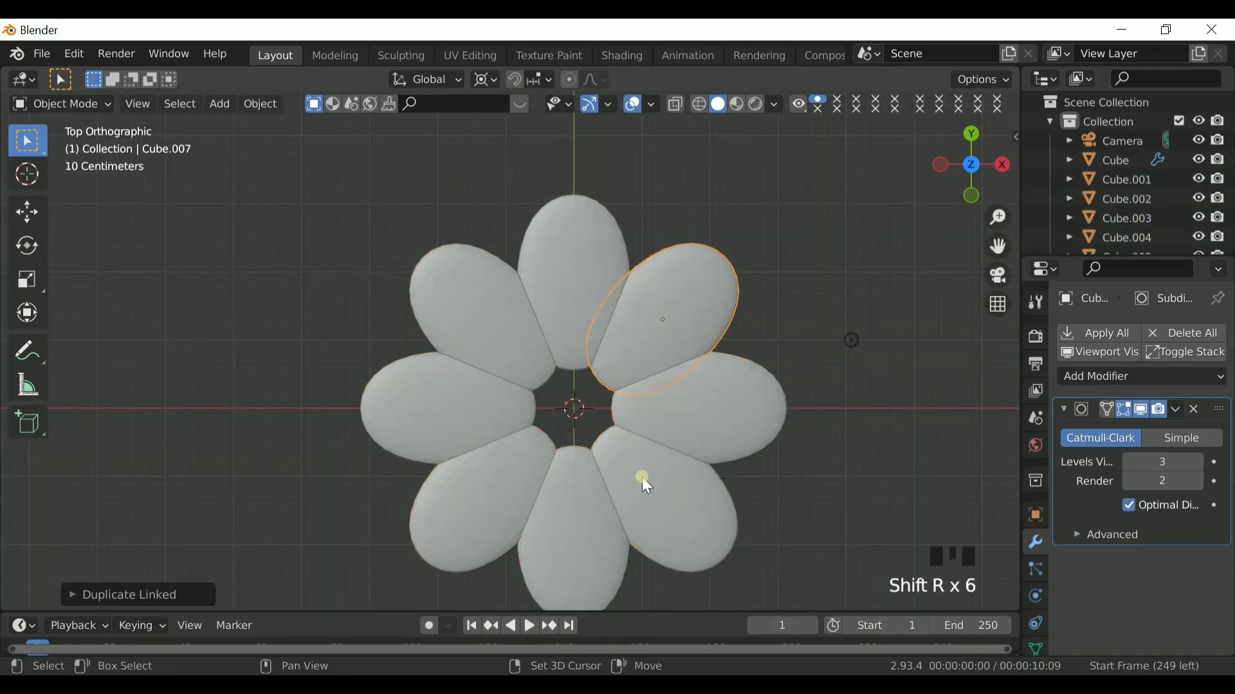
Step: Rotate the original petal's mesh in edit mode from the right view so that all linked petals tilt upward
click(518, 347)
drag(769, 393, 826, 400)
click(825, 400)
shift+click(573, 247)
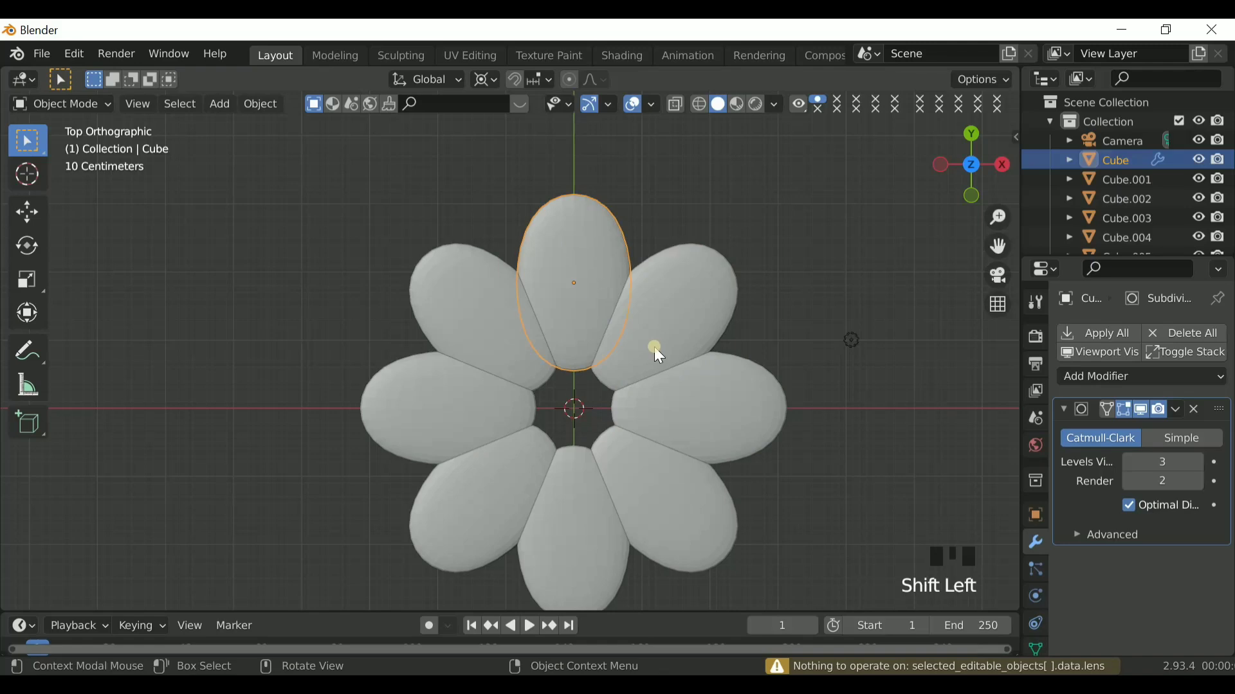
key(Tab)
click(1002, 165)
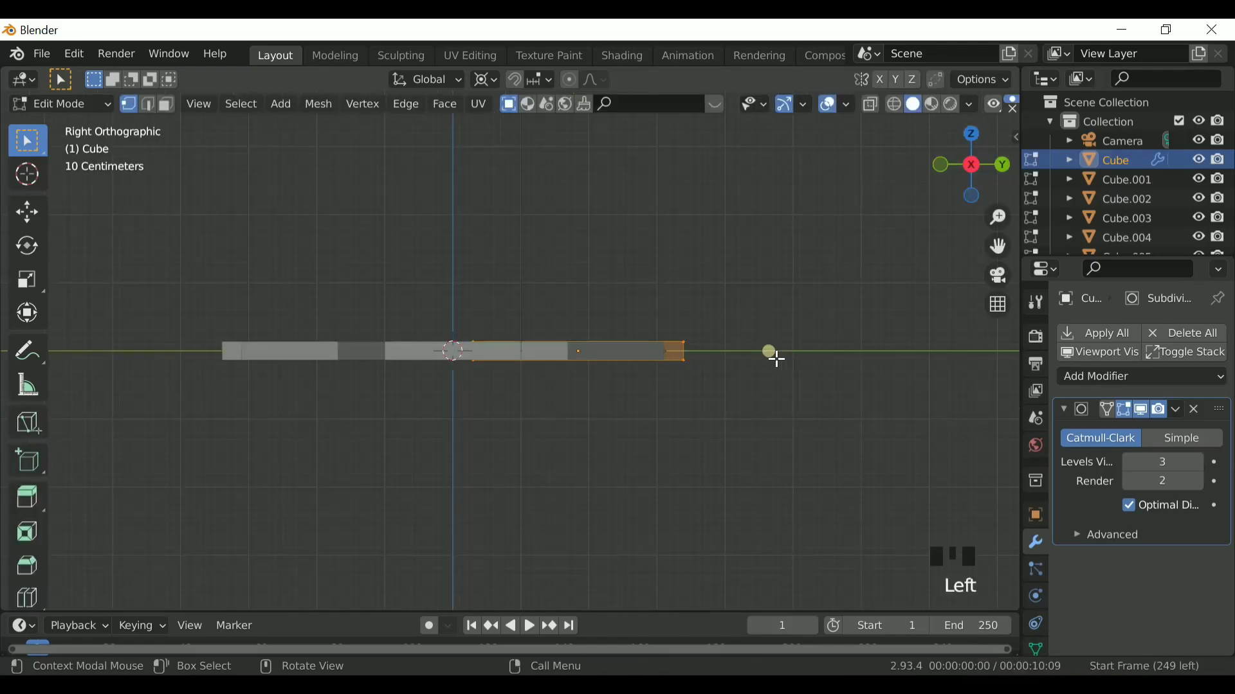
key(r)
click(772, 353)
key(Tab)
Step: Add a UV sphere at the flower's centre and scale it down to roughly two thirds of its size
drag(936, 171, 955, 168)
scroll(511, 326, down, 2)
scroll(635, 302, up, 4)
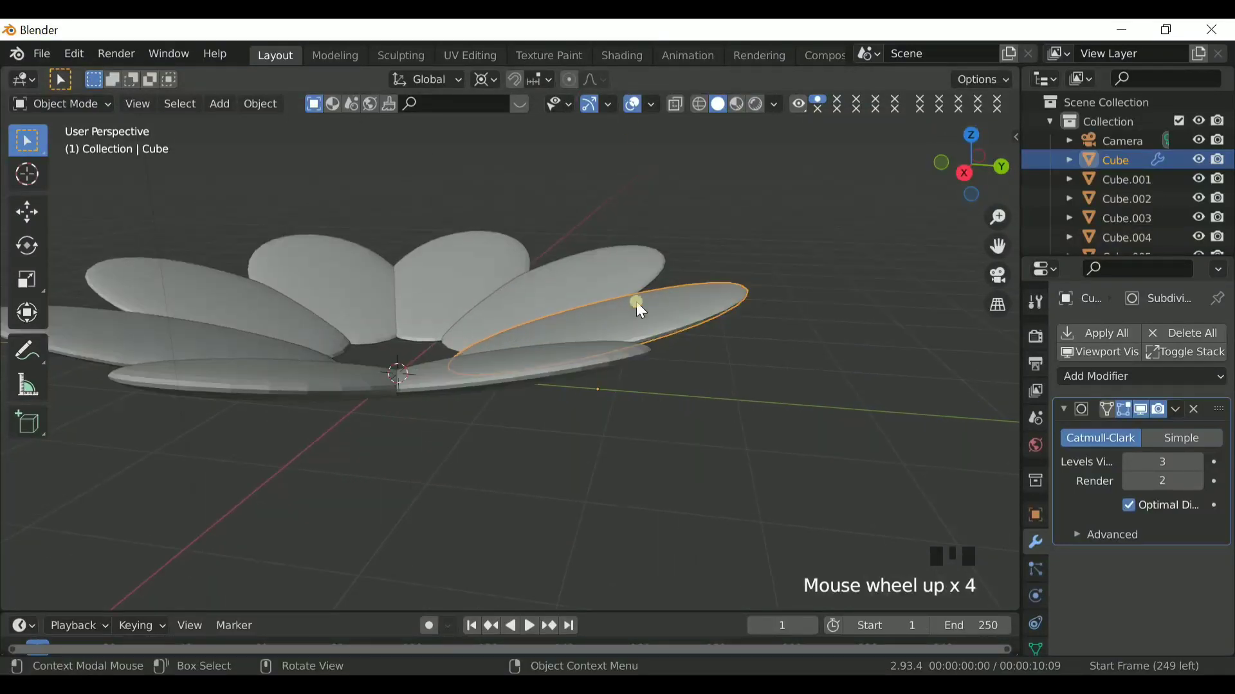
scroll(510, 468, down, 1)
key(shift+a)
mouse_move(413, 287)
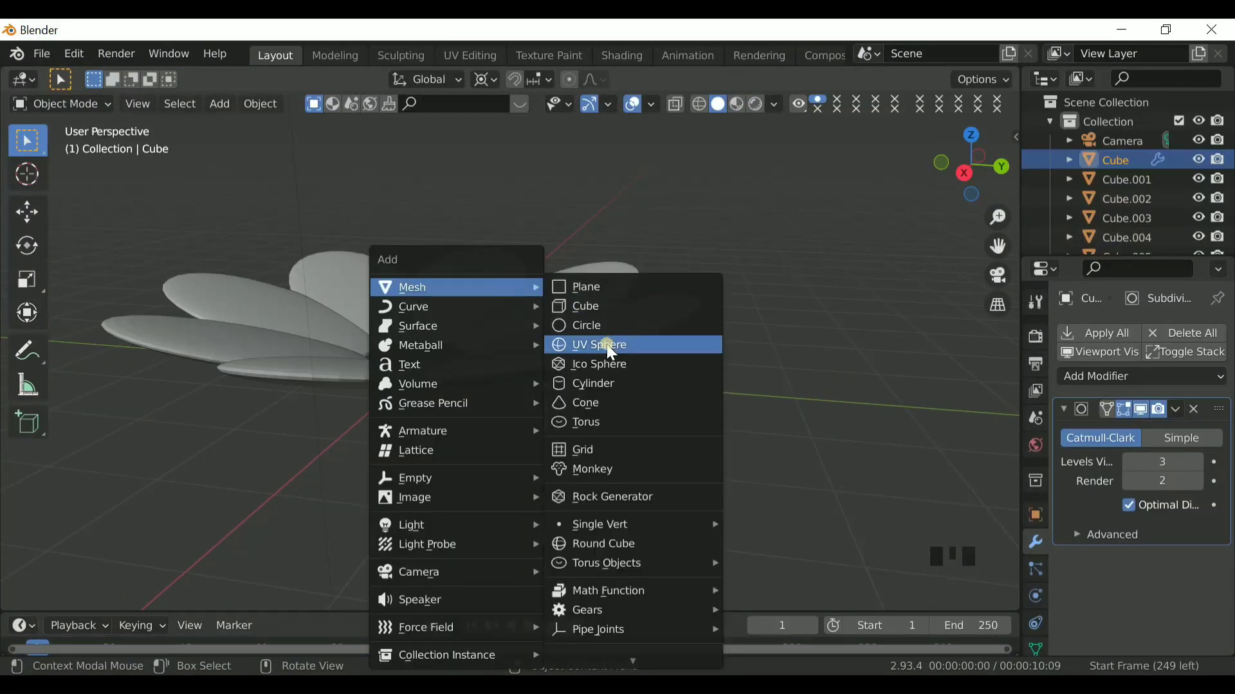
click(598, 344)
drag(958, 174, 993, 205)
key(s)
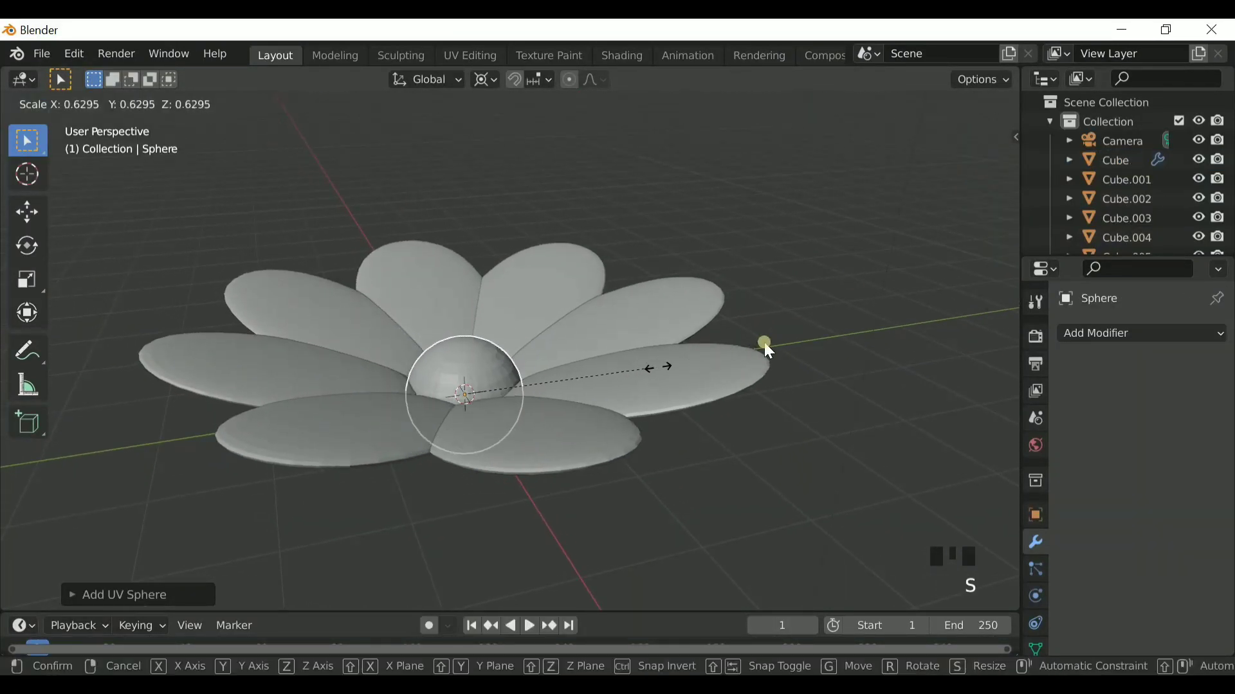
click(764, 343)
Step: Separate the lower half of the sphere's mesh into its own object, selecting it in X-ray from the right orthographic view
click(961, 172)
scroll(998, 245, up, 3)
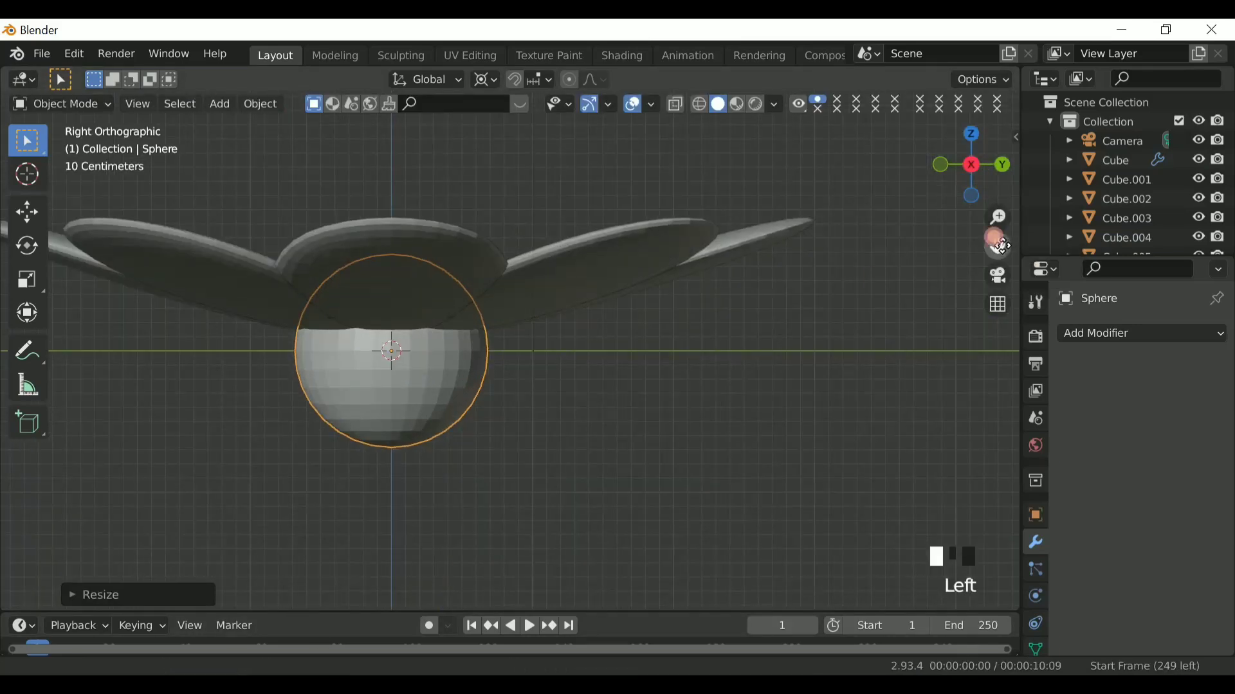
click(997, 305)
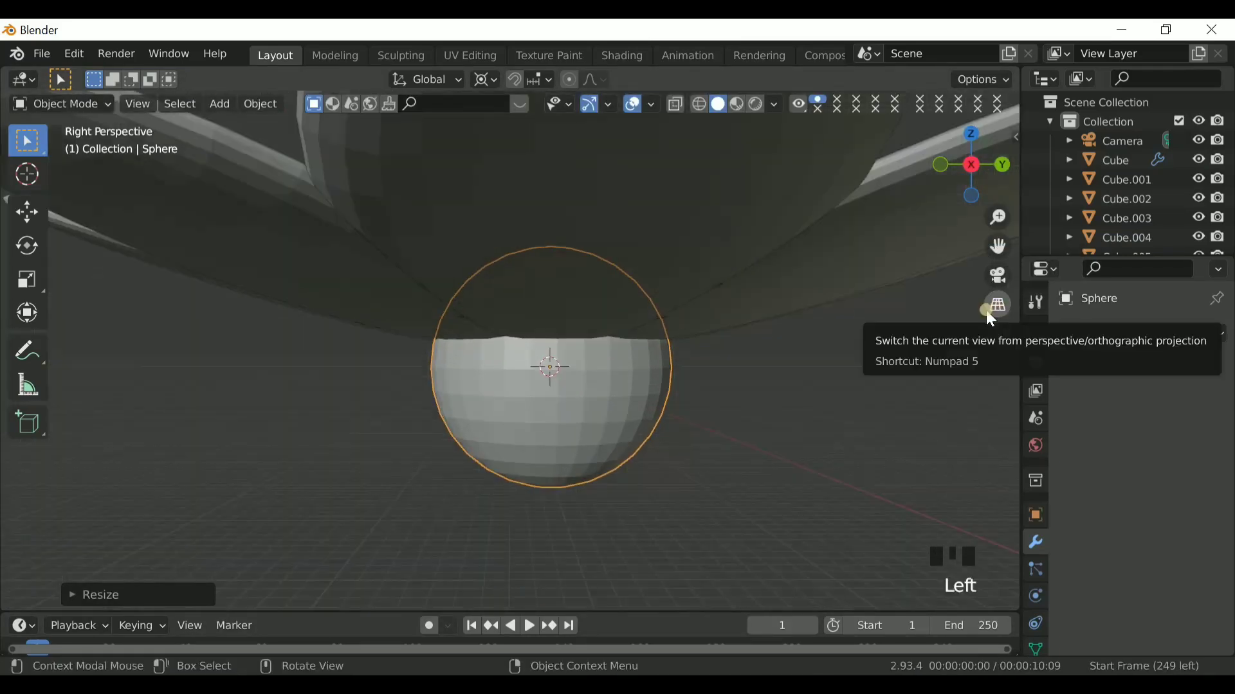
scroll(796, 437, down, 2)
key(Tab)
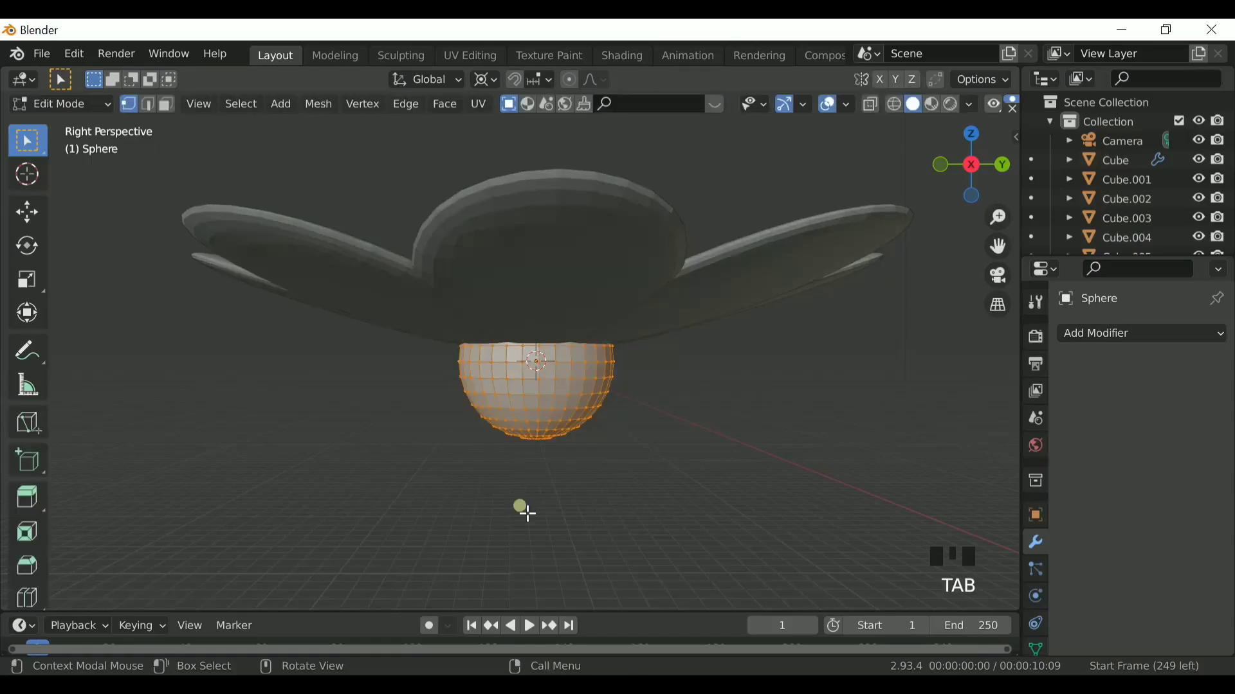
key(alt+z)
click(714, 437)
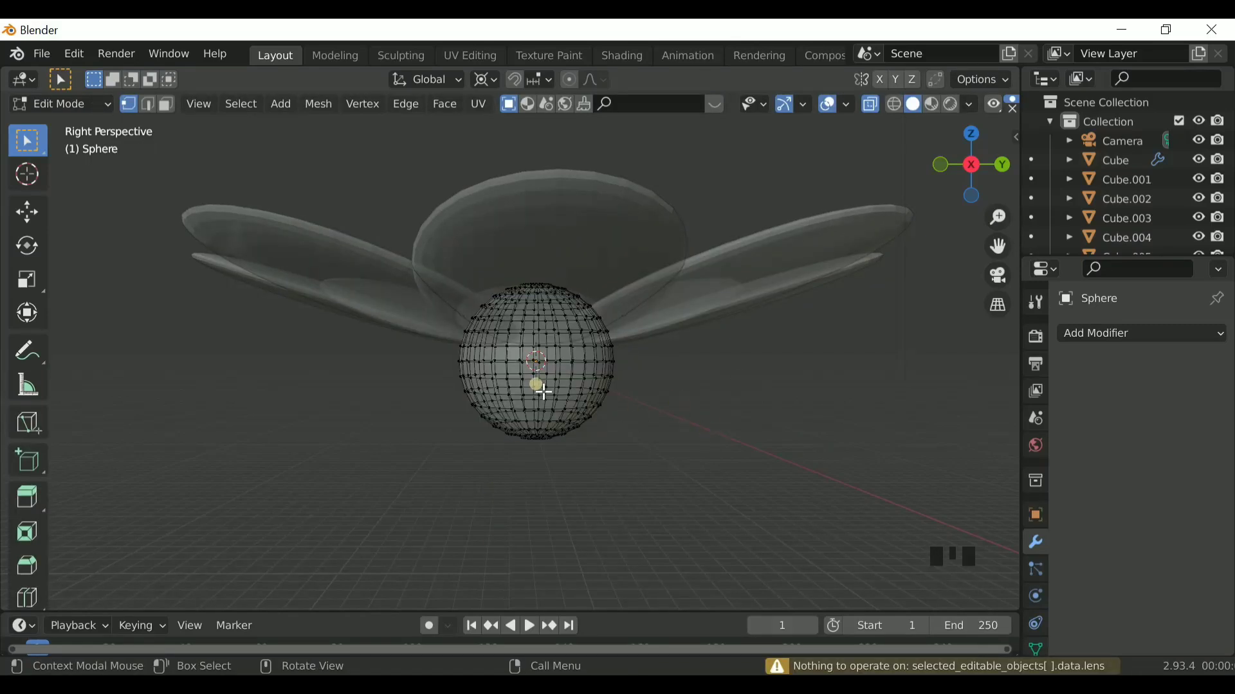
scroll(372, 358, up, 2)
drag(364, 353, 634, 479)
scroll(731, 459, down, 2)
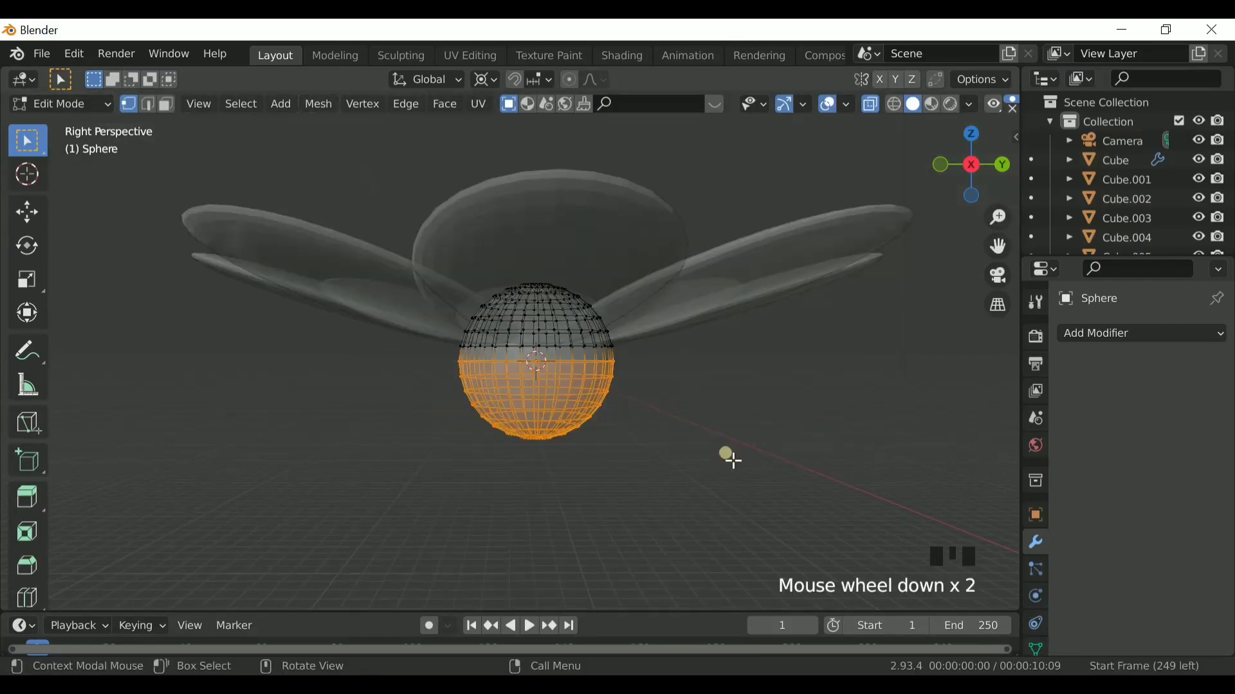
click(997, 305)
scroll(539, 486, up, 4)
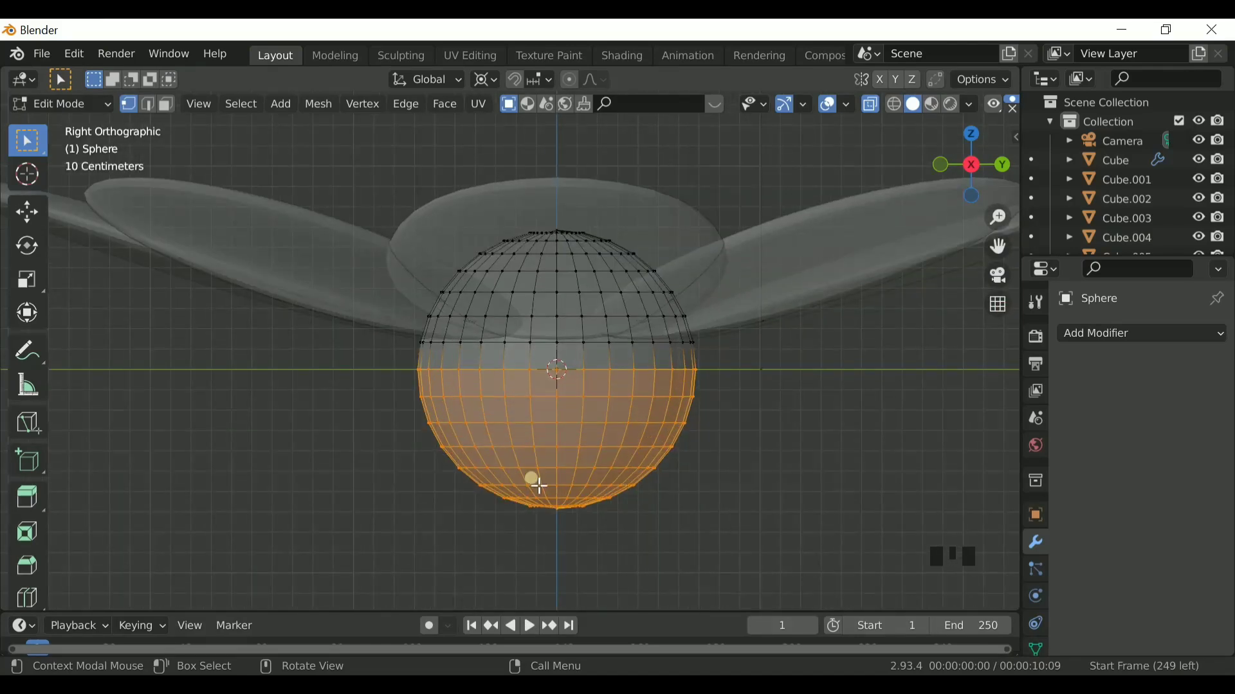
key(p)
click(493, 481)
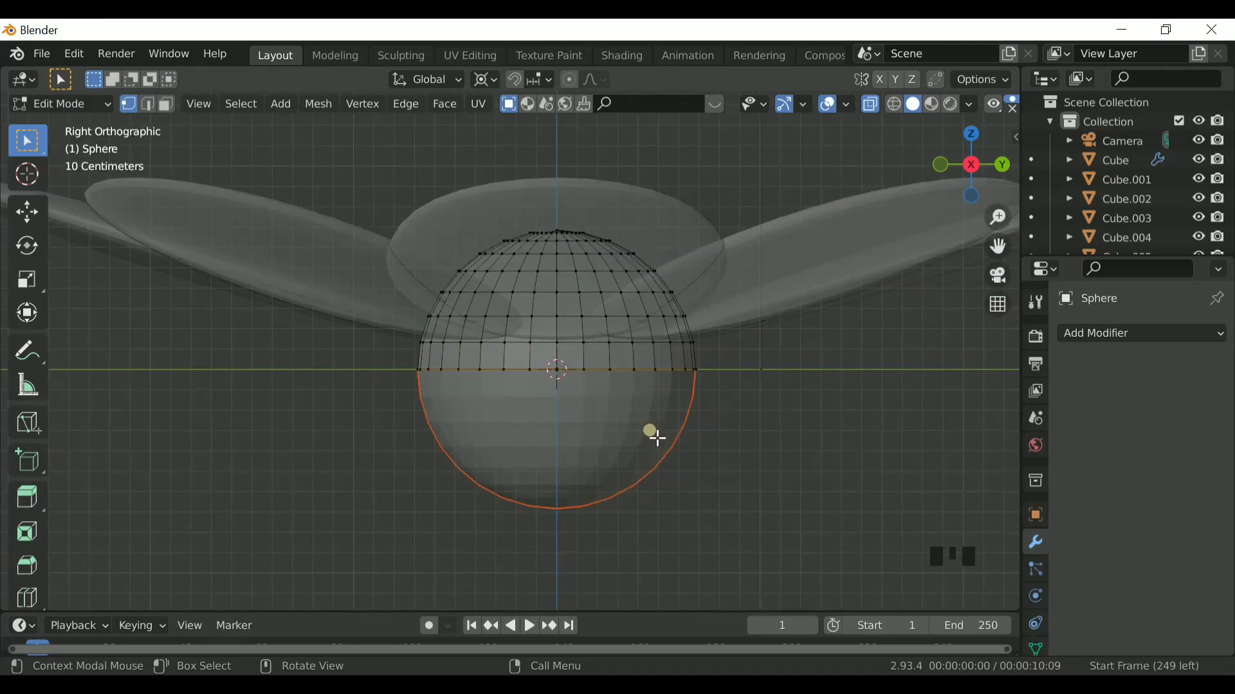
key(Tab)
Step: Raise the separated lower hemisphere along Z to the base of the petals and scale it up slightly
drag(750, 447, 796, 526)
shift+click(617, 457)
key(alt+z)
key(alt+z)
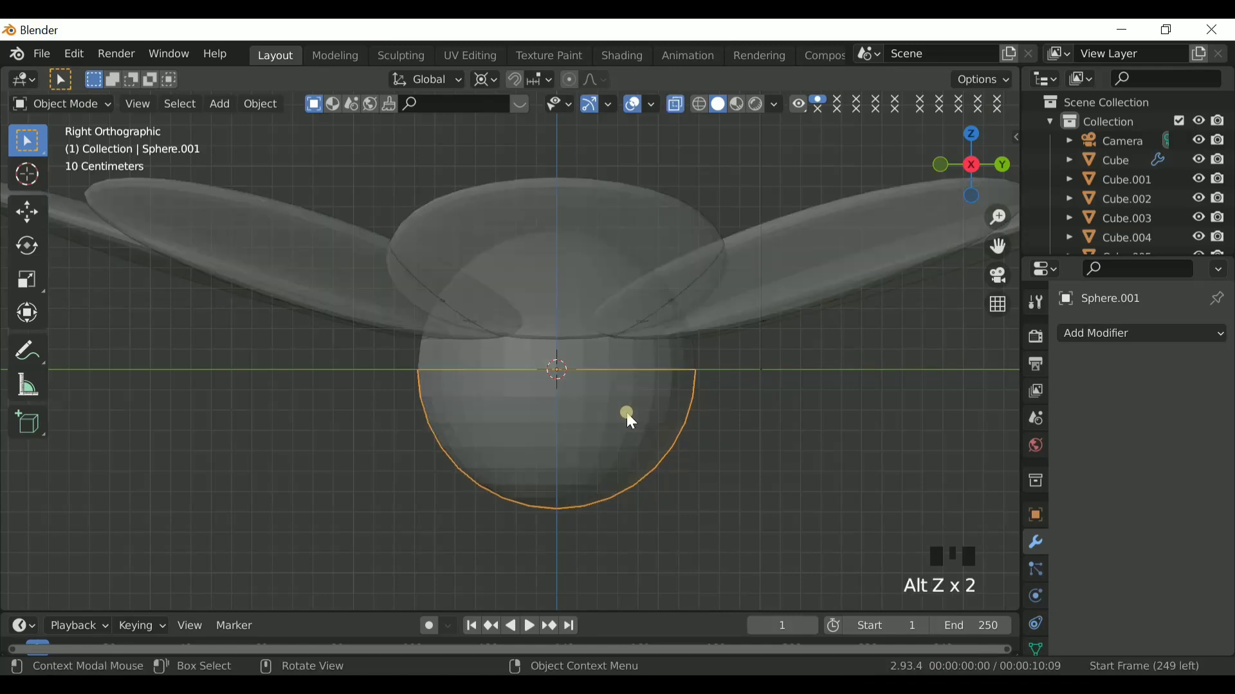
key(g)
key(z)
click(628, 379)
key(s)
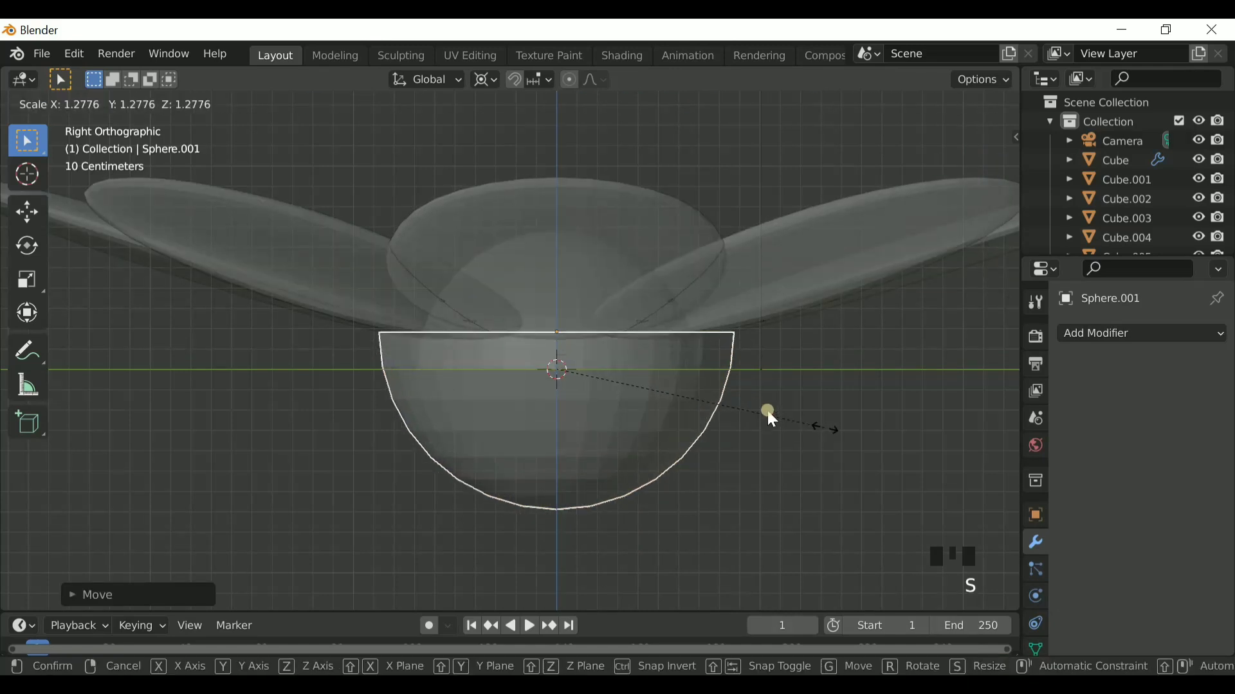
click(710, 413)
scroll(710, 413, down, 2)
key(alt+z)
Step: Apply Shade Smooth to the lower hemisphere
right_click(551, 265)
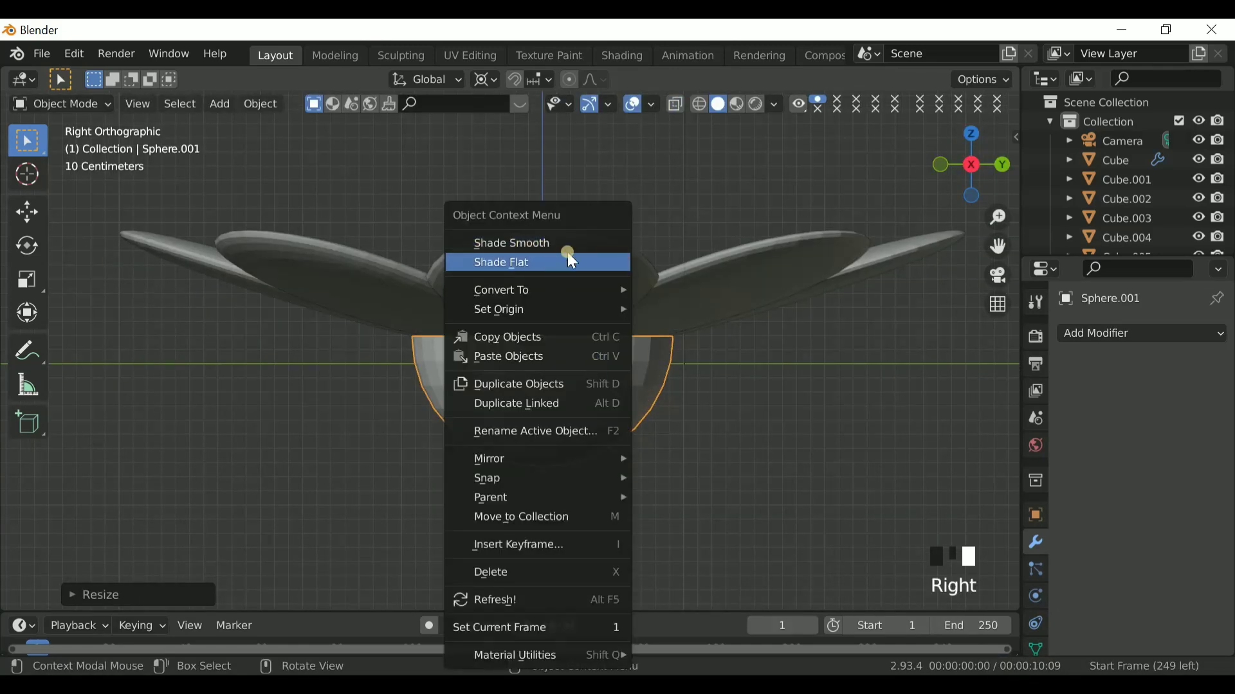
click(547, 245)
drag(986, 165, 926, 201)
click(835, 142)
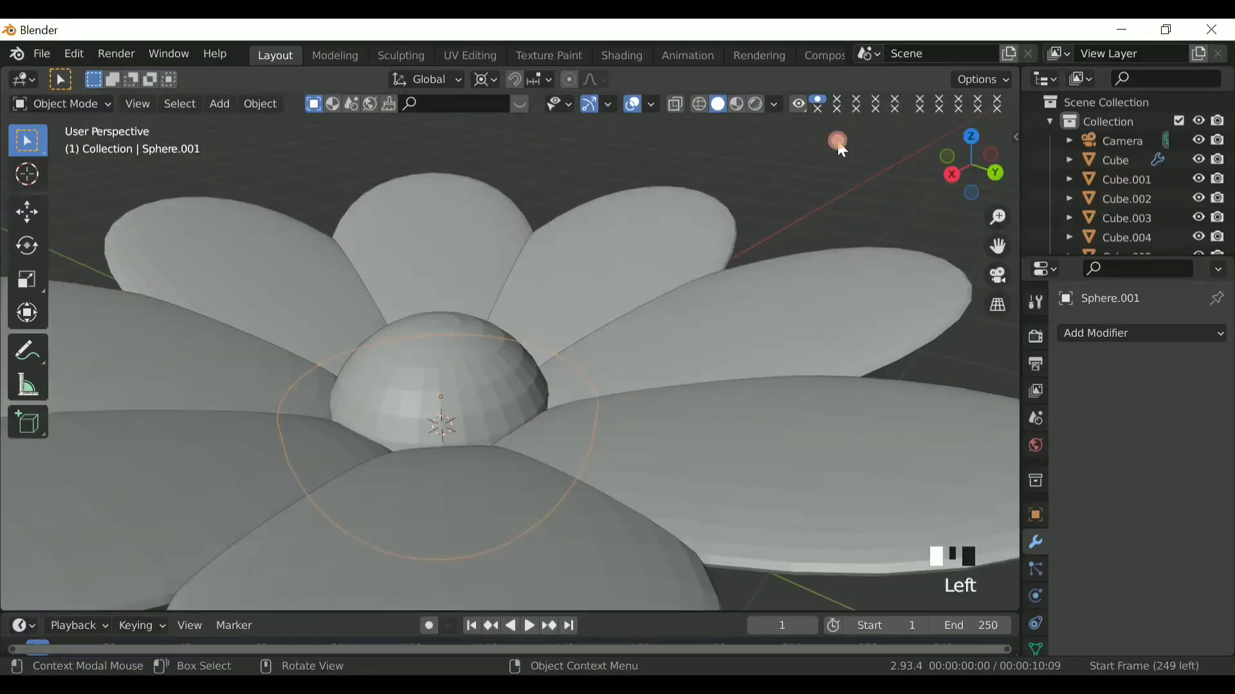
Step: Apply Shade Smooth to one of the linked petals
shift+click(582, 334)
drag(611, 254, 635, 212)
shift+click(632, 214)
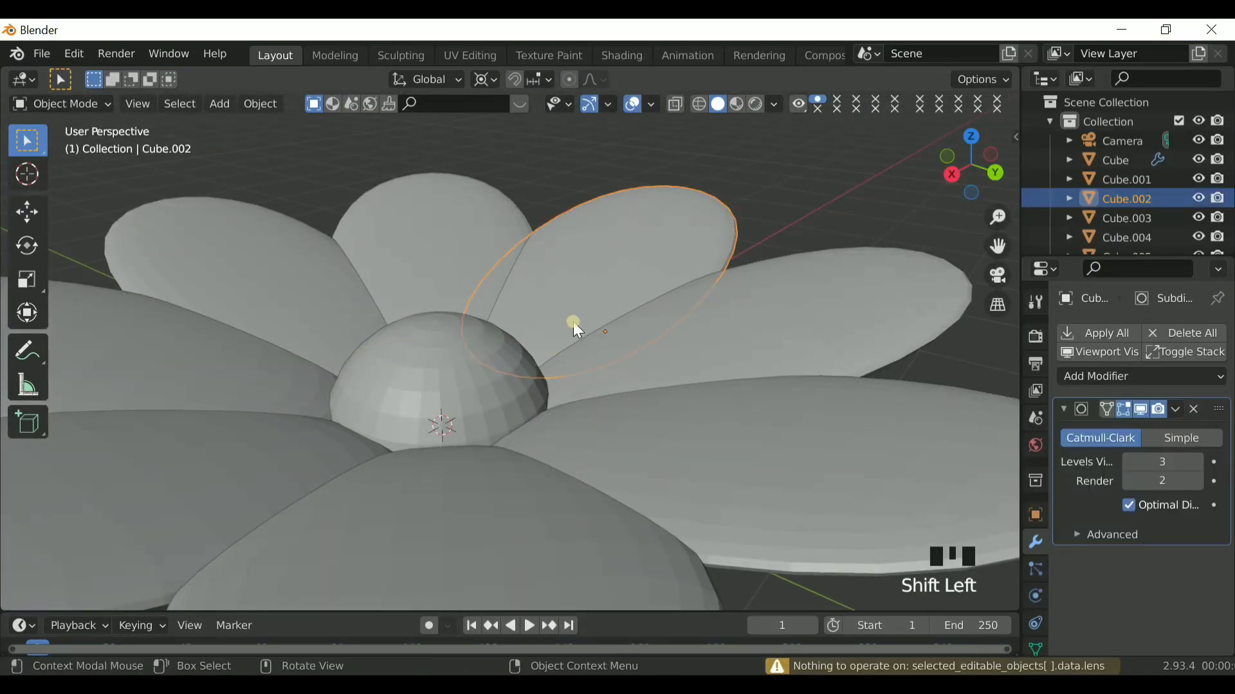
right_click(595, 220)
click(595, 220)
Step: Apply Shade Smooth to the dome at the flower's centre
click(550, 151)
shift+click(453, 331)
click(535, 173)
ctrl+click(539, 182)
shift+click(550, 371)
right_click(320, 252)
click(320, 252)
Step: Select all petals and both sphere halves of the flower from the back orthographic view
scroll(368, 450, down, 5)
drag(971, 175, 849, 221)
click(997, 305)
scroll(556, 380, up, 2)
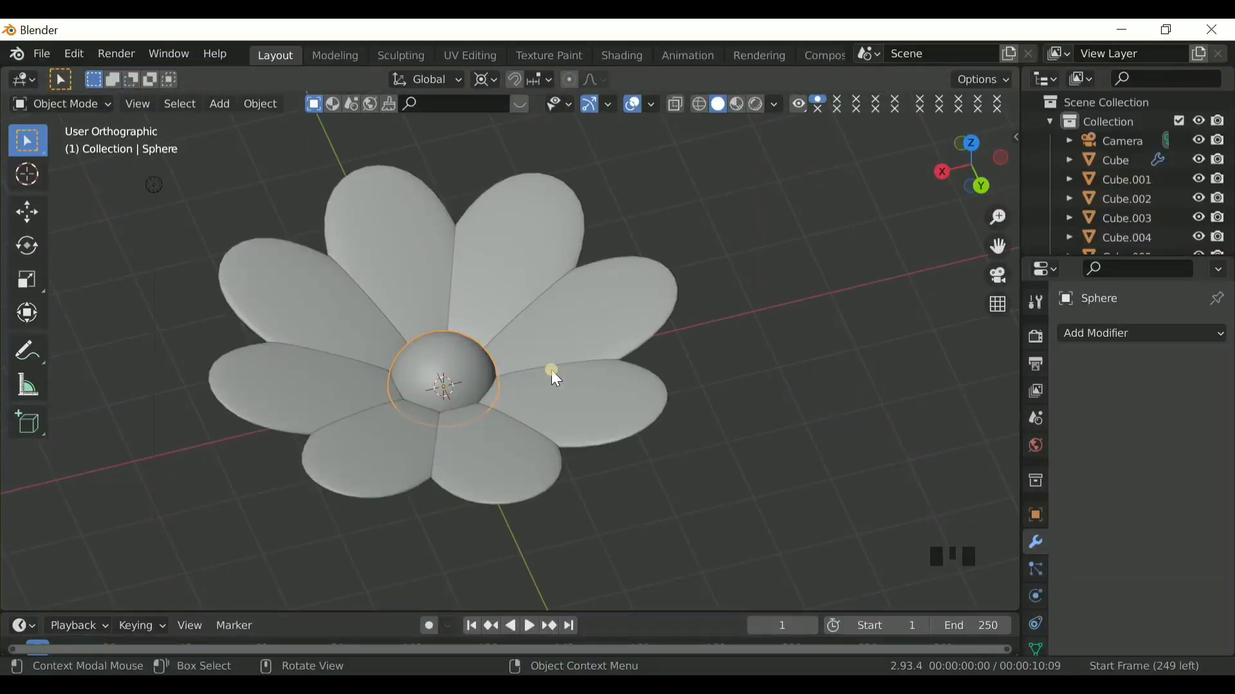
click(980, 184)
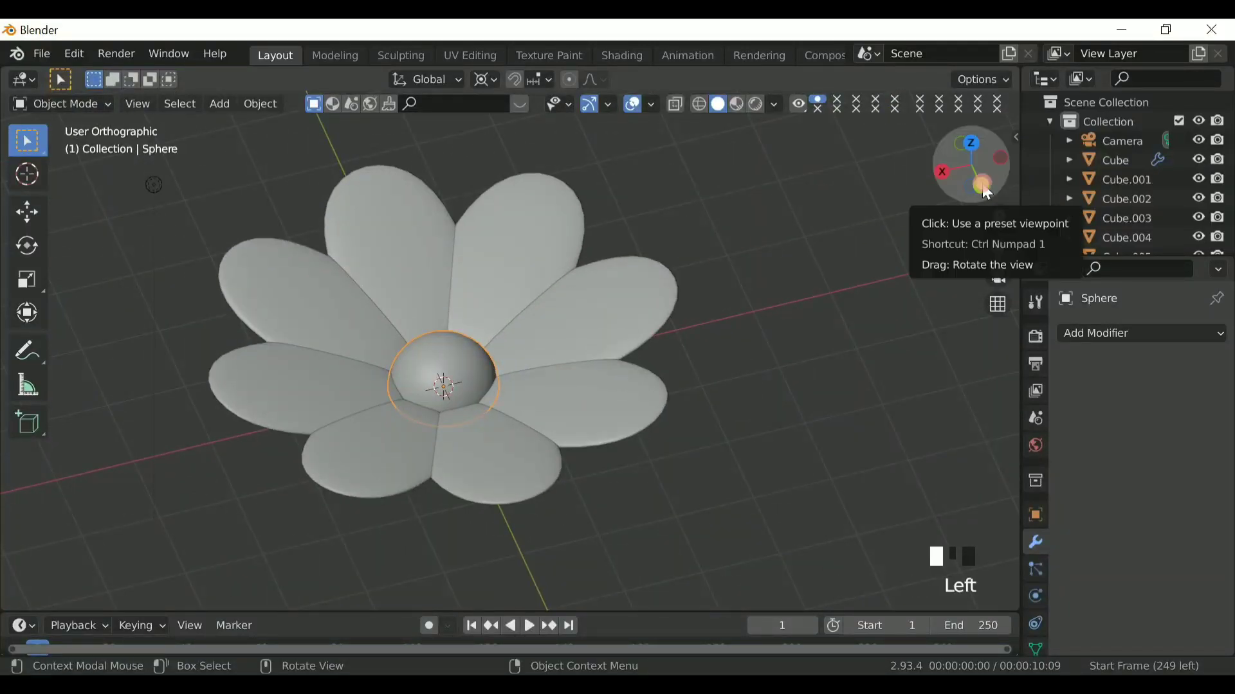
drag(121, 243, 769, 419)
scroll(766, 413, down, 3)
drag(998, 246, 610, 400)
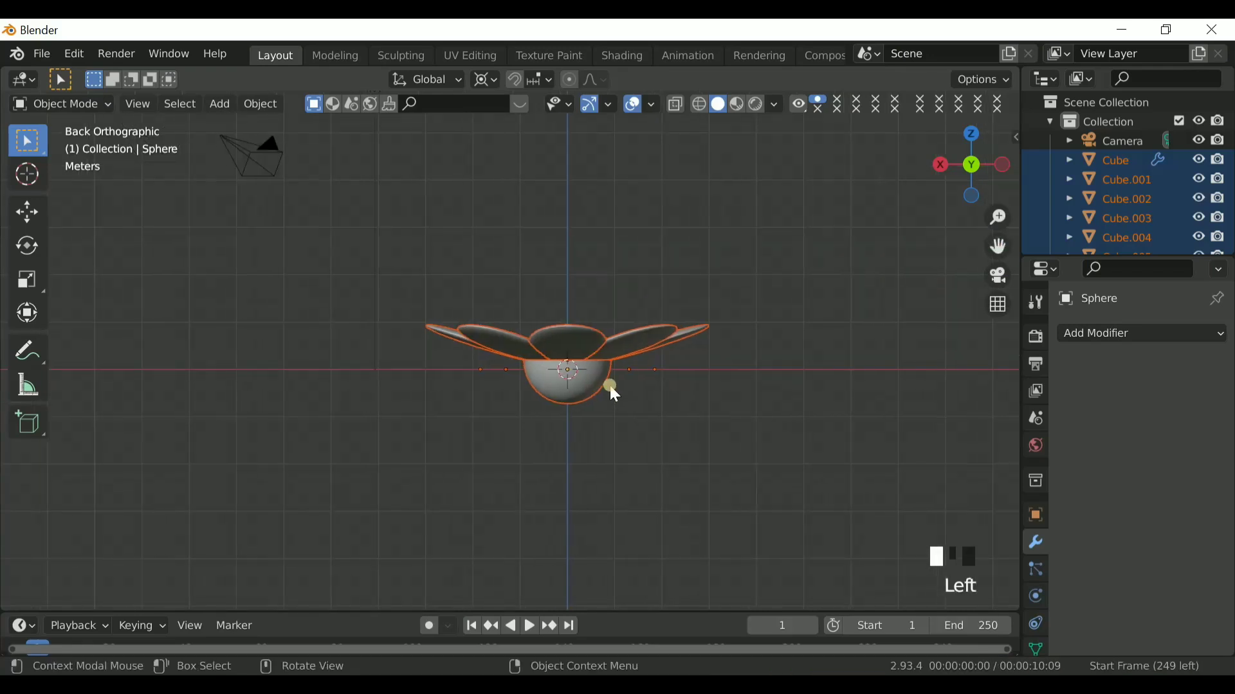
Step: Try to rotate the selected flower parts with the pivot point set to Individual Origins
key(period)
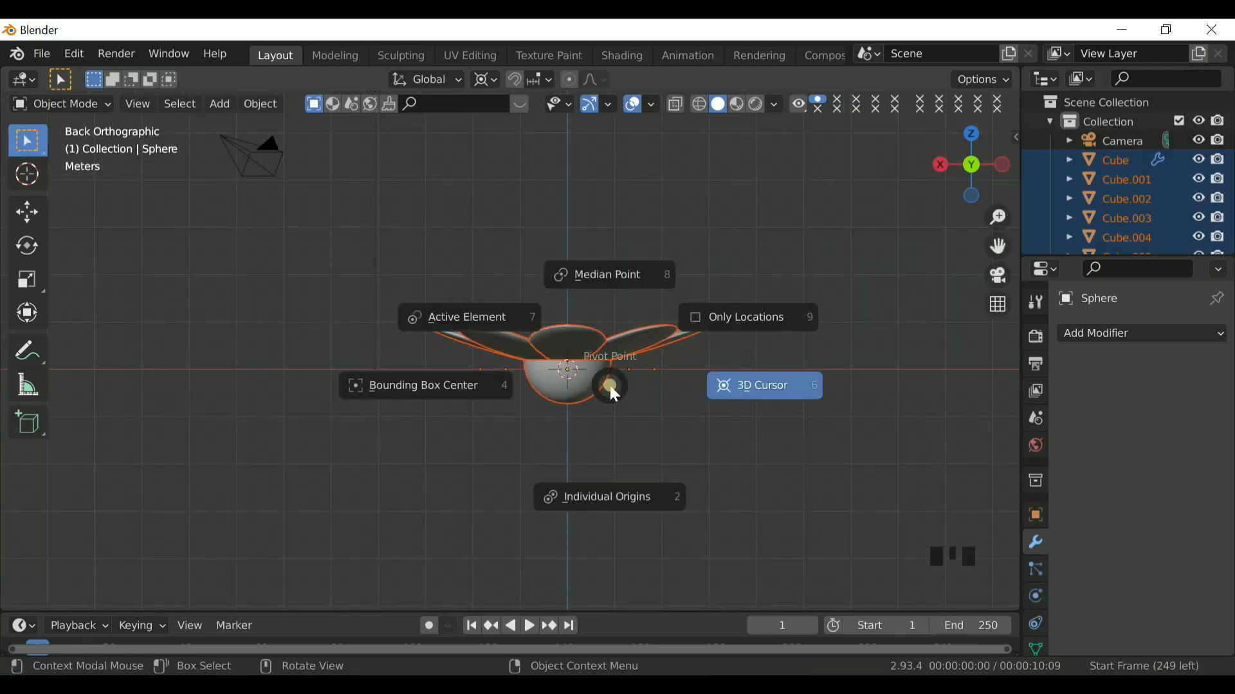
click(592, 491)
key(r)
click(639, 329)
key(ctrl+z)
right_click(597, 337)
click(732, 355)
Step: Set the pivot point back to 3D Cursor and move the flower about 2 m along X and 2.5 m up
key(period)
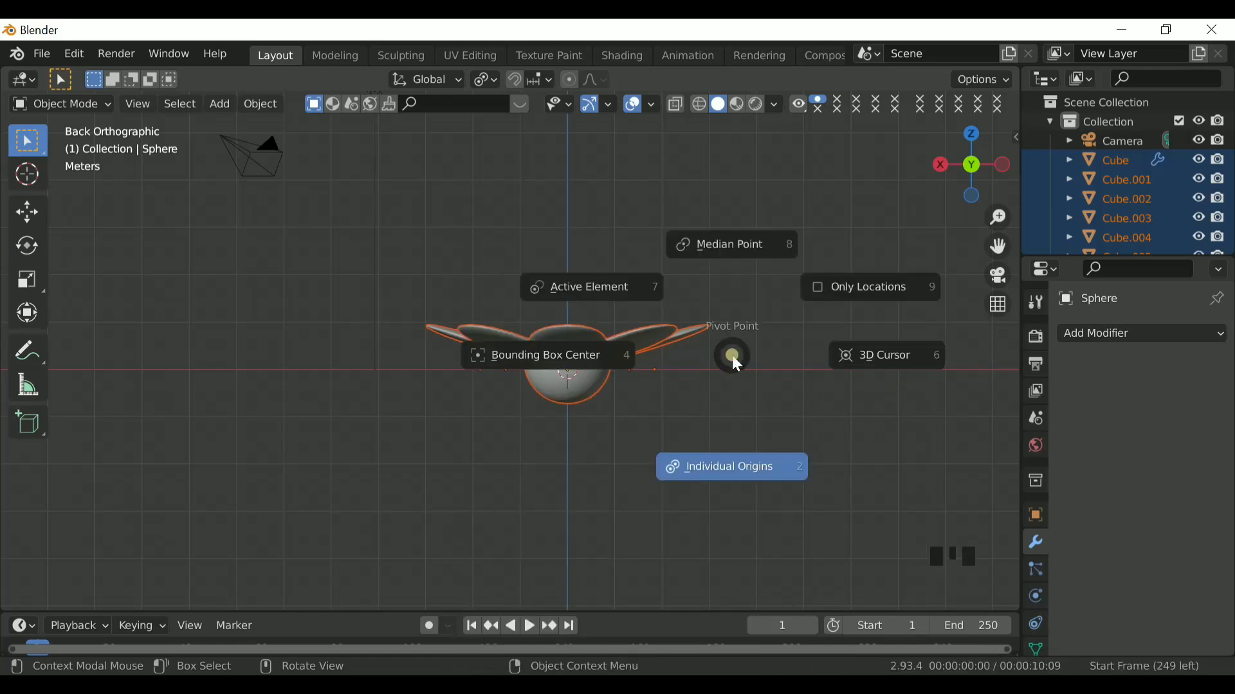
click(809, 354)
key(g)
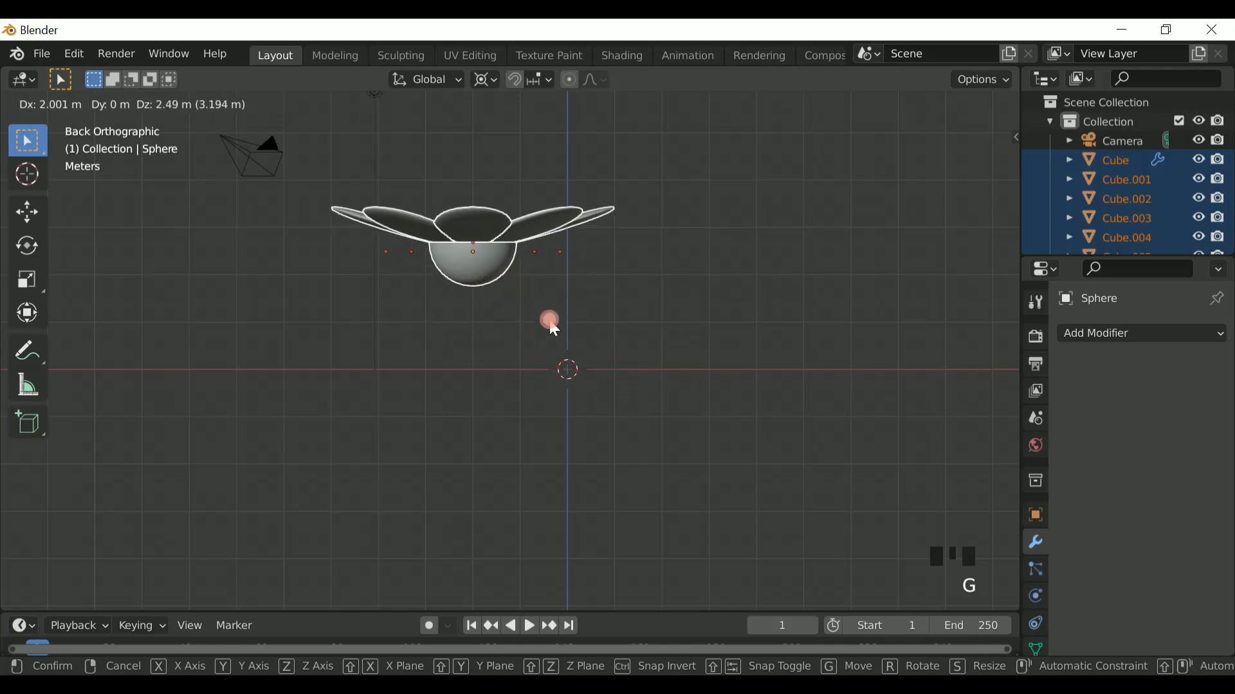
click(547, 317)
Step: Rotate the flower around the 3D cursor so its face tilts toward positive X, and reposition it above the origin
key(r)
click(661, 342)
scroll(443, 412, down, 3)
key(g)
click(479, 243)
drag(998, 246, 1016, 329)
scroll(490, 284, up, 1)
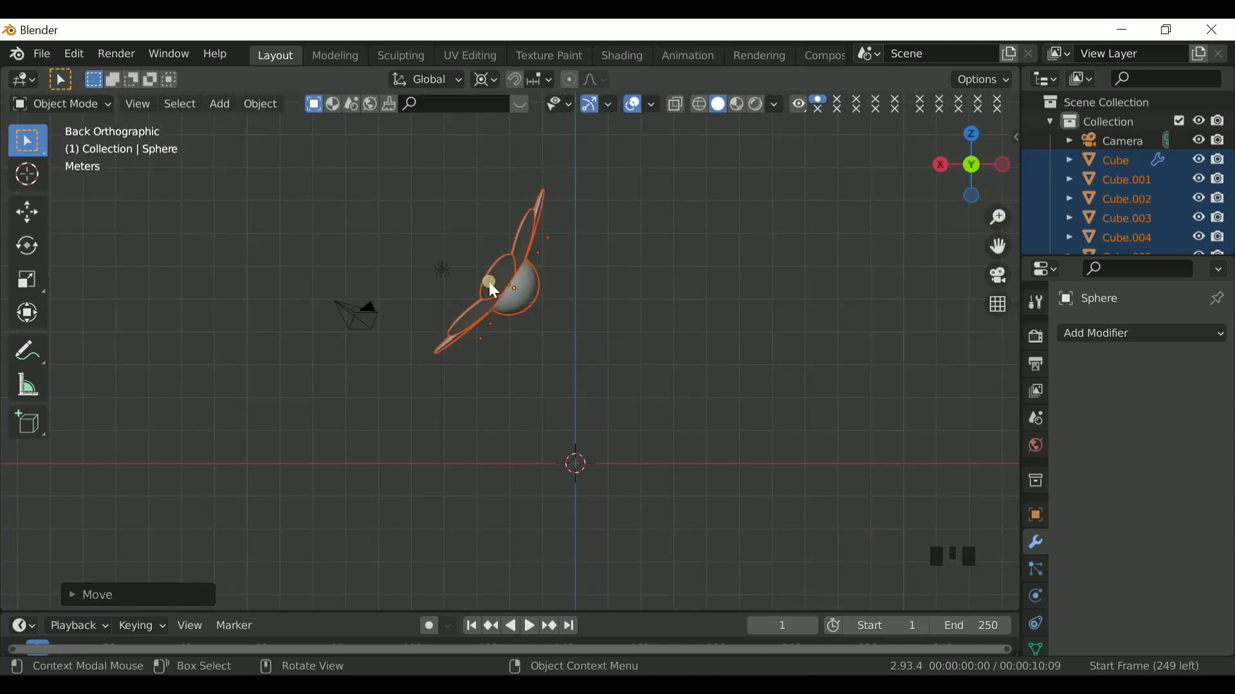
Step: Add a cylinder mesh at the origin below the flower
click(689, 367)
drag(972, 166, 952, 189)
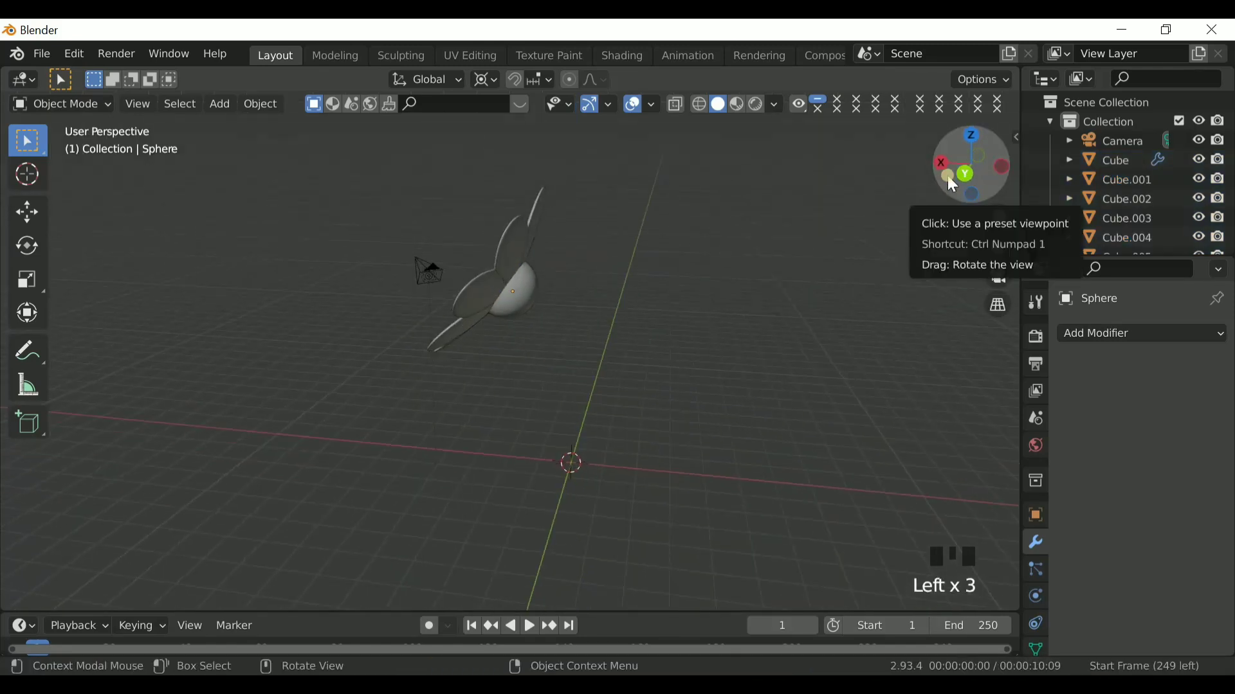
key(shift+a)
click(901, 276)
click(980, 186)
scroll(874, 283, up, 2)
drag(998, 245, 974, 168)
Step: Stretch the cylinder along Z into a tall vase shape and raise it slightly along Z
key(s)
key(z)
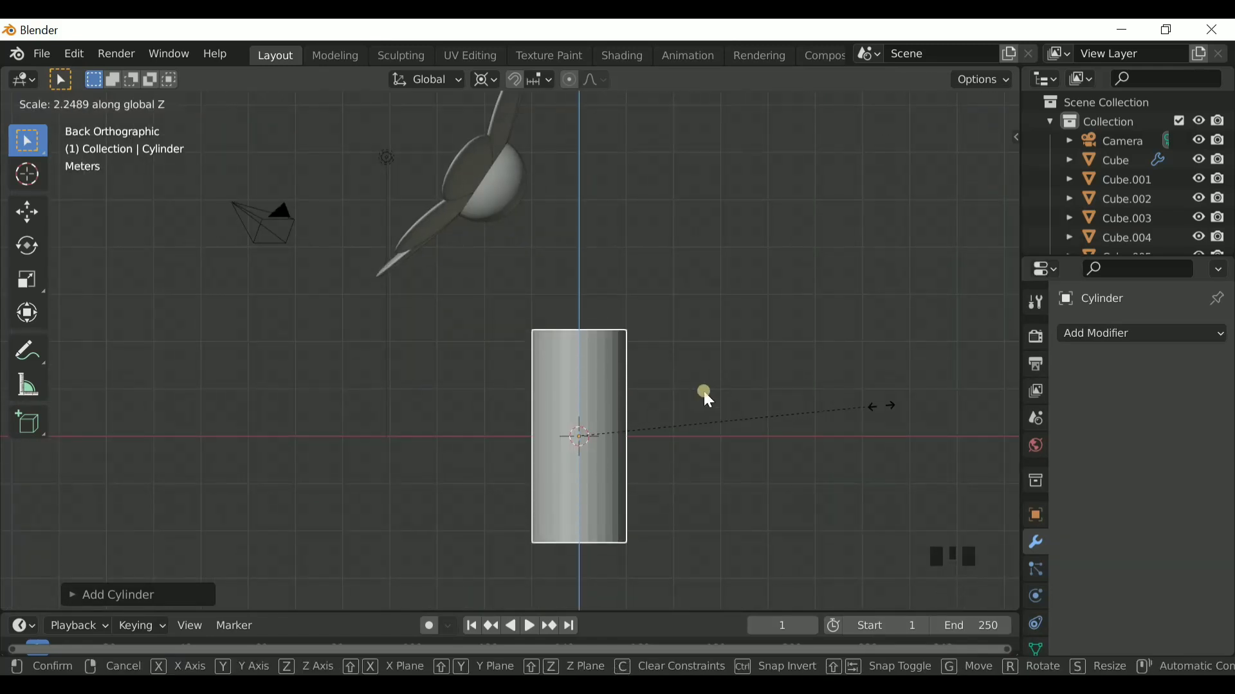
click(705, 395)
key(g)
key(z)
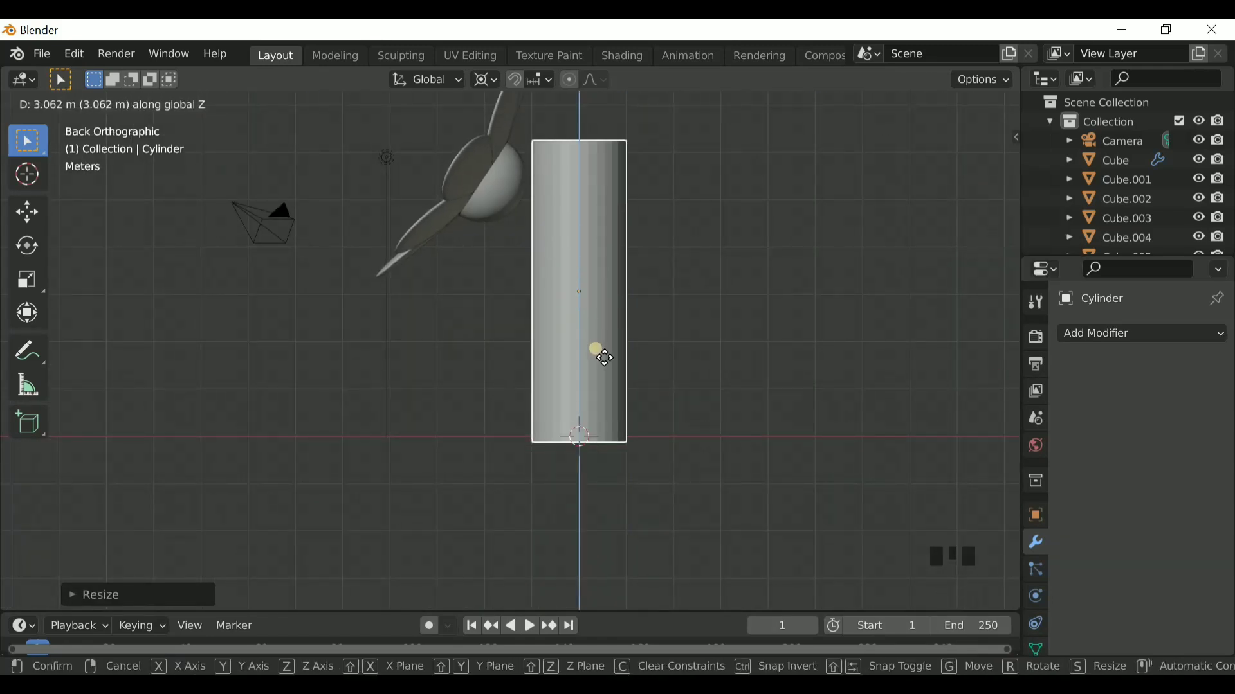
click(680, 413)
Step: Delete the bottom cap face of the cylinder in Edit Mode with face selection
key(Tab)
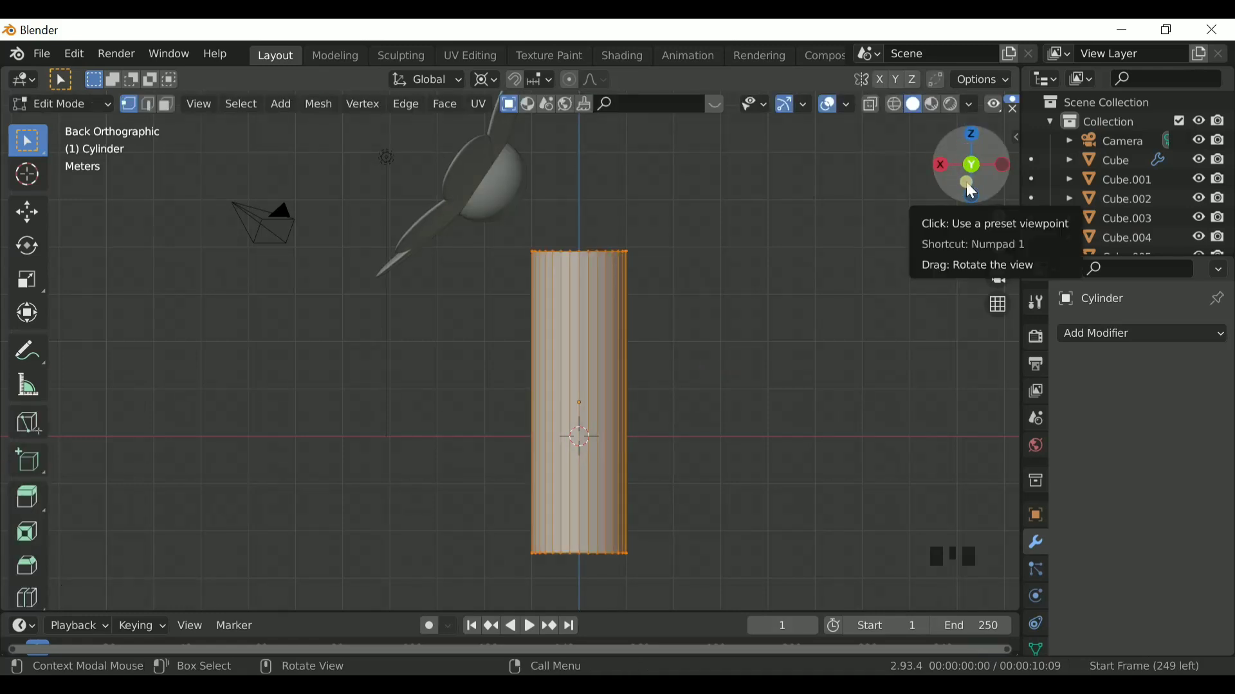
drag(973, 183, 306, 380)
key(3)
click(723, 505)
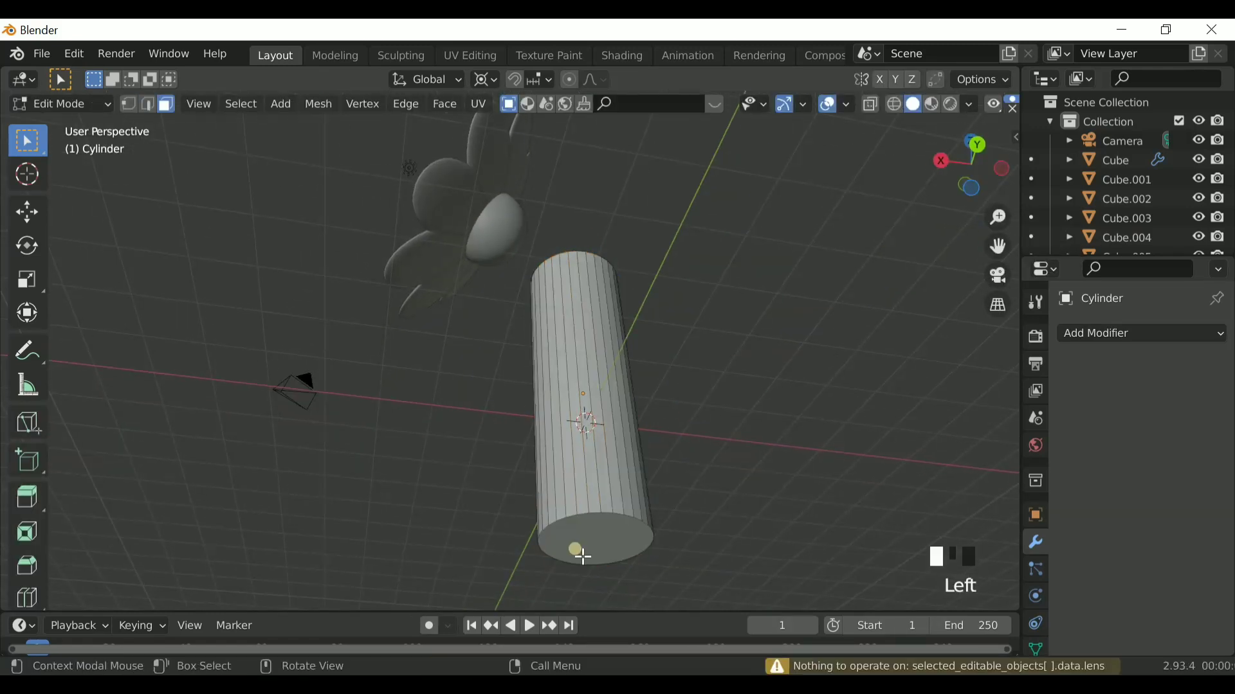
shift+click(601, 533)
key(x)
click(674, 462)
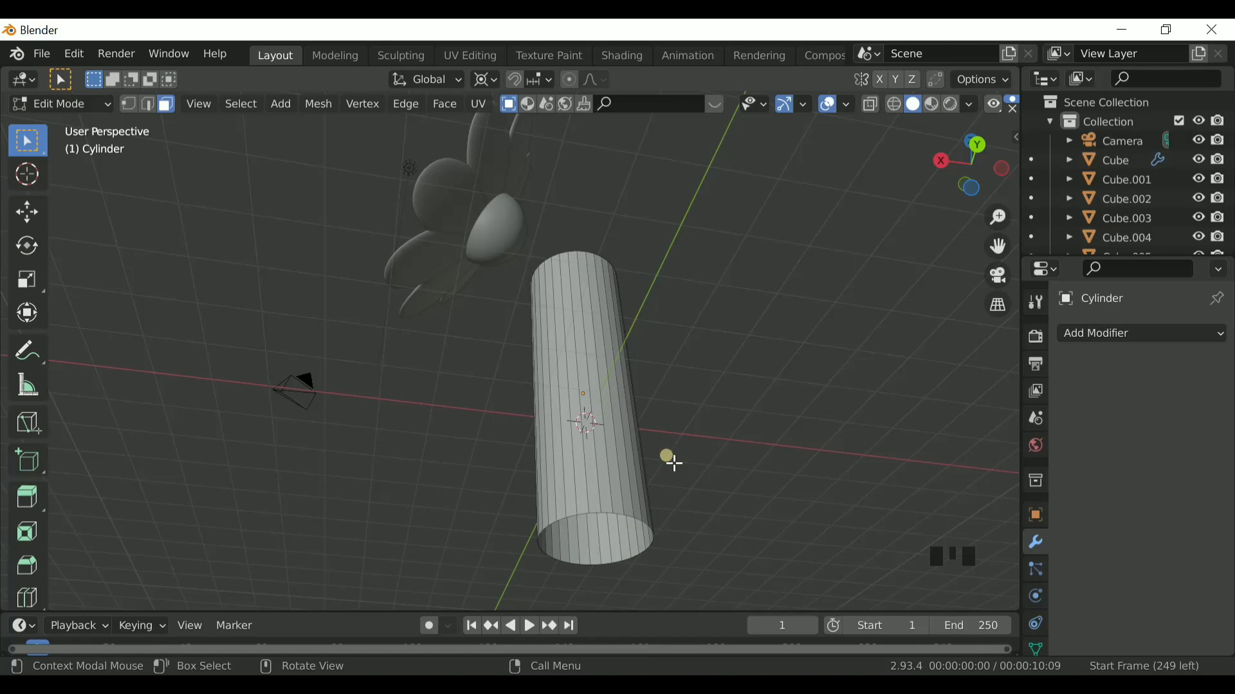
Step: Delete the top cap face of the cylinder so the tube is open at both ends
drag(940, 180, 816, 212)
click(581, 274)
key(x)
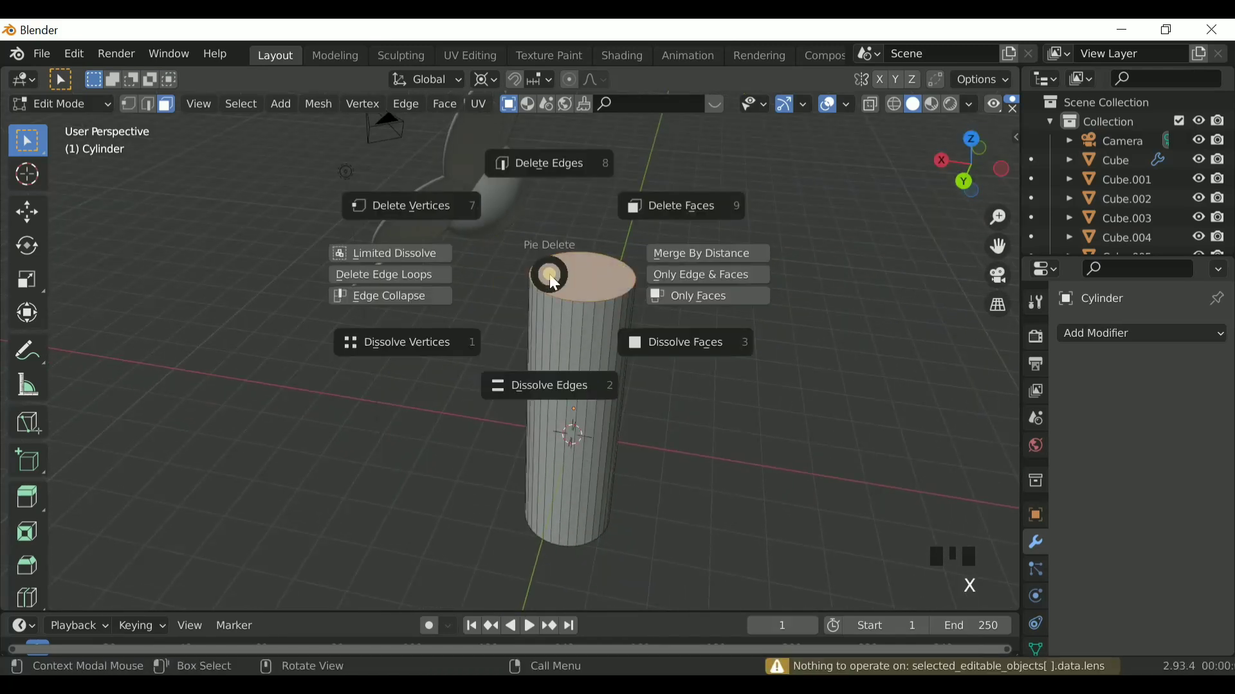
click(709, 228)
drag(958, 164, 948, 173)
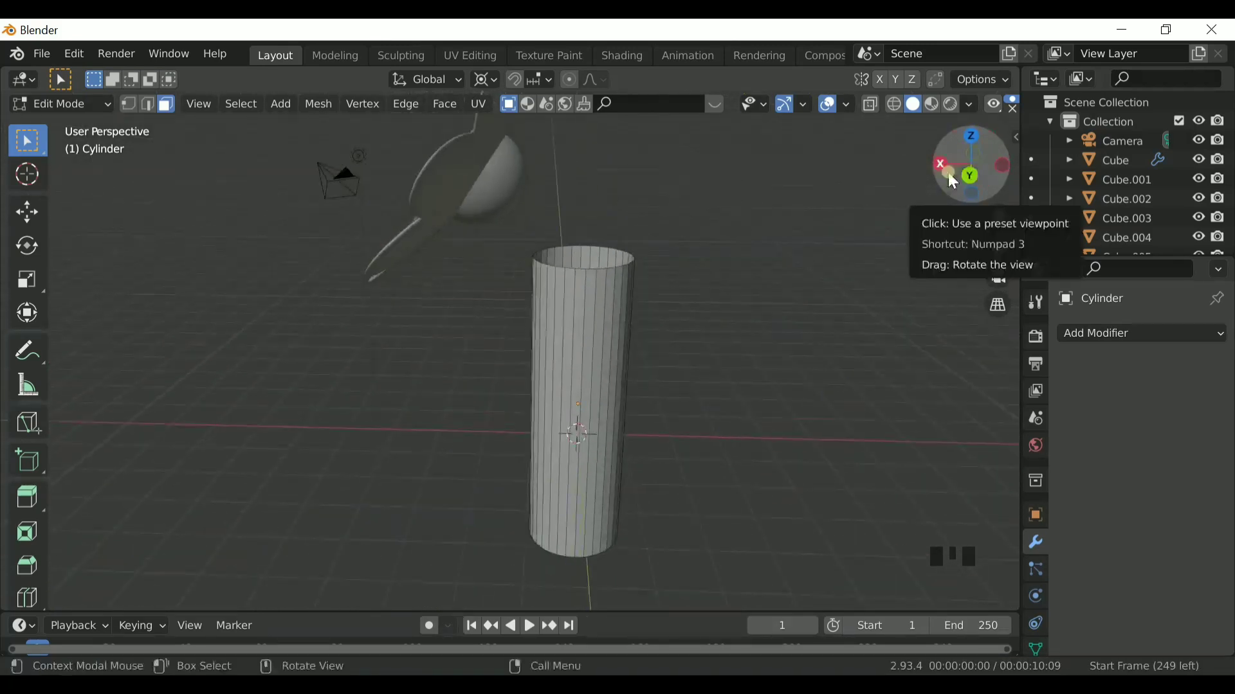
Step: Return to Object Mode and add a Subdivision Surface modifier to the cylinder
key(Tab)
click(1111, 334)
scroll(836, 566, down, 5)
click(827, 570)
click(1197, 462)
Step: Shade the cylinder smooth and enable Auto Smooth in its normals settings
right_click(698, 256)
click(1037, 649)
scroll(1100, 587, down, 4)
click(1127, 588)
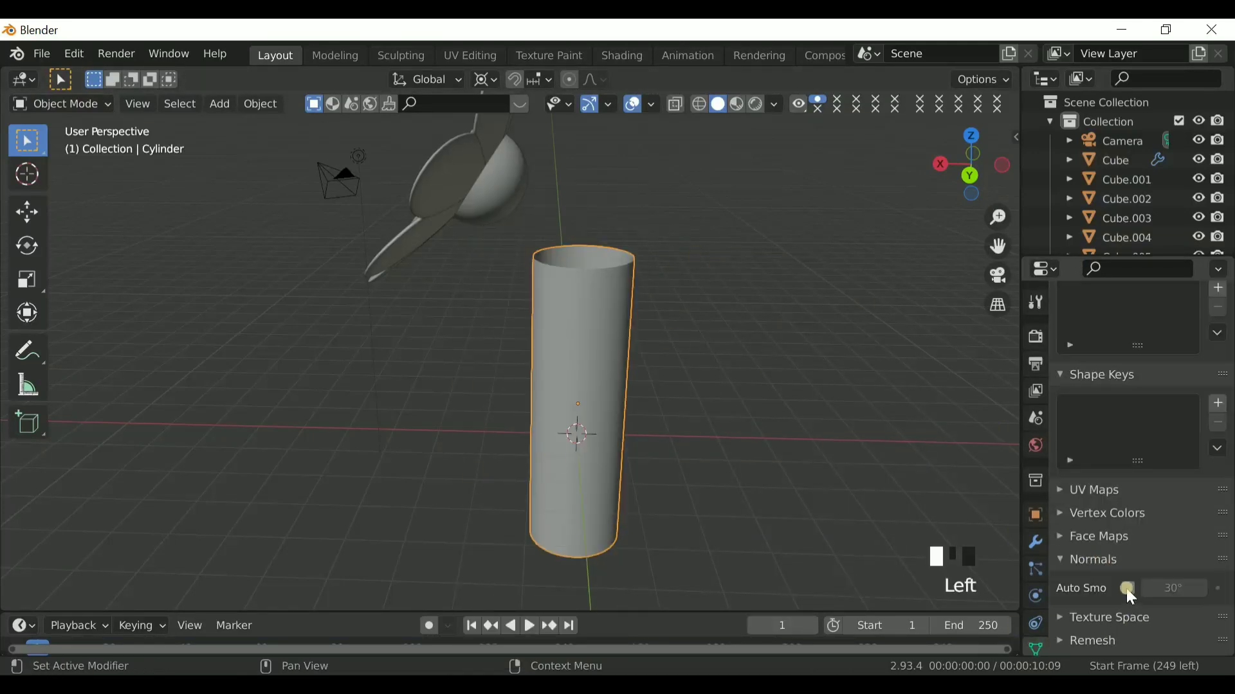
Step: Collapse the Subdivision Surface settings and add a Solidify modifier to the cylinder
click(1035, 542)
click(1085, 412)
click(1082, 376)
click(1080, 375)
click(1081, 374)
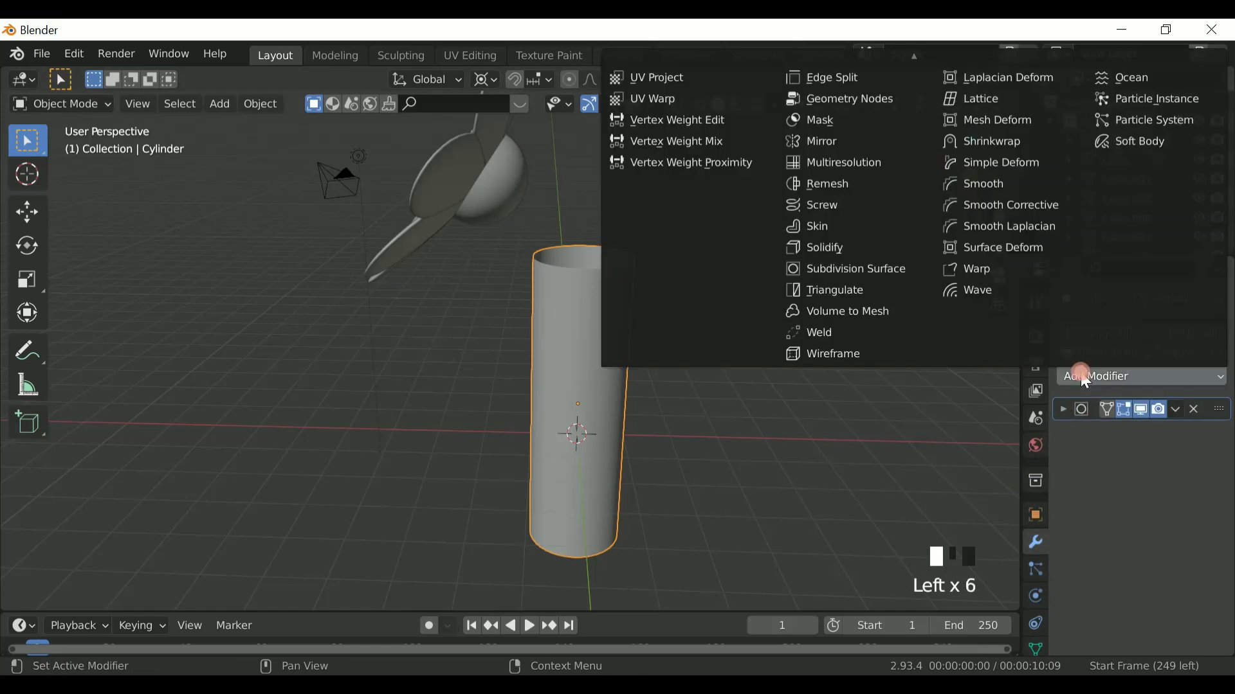
click(865, 262)
scroll(711, 251, up, 4)
click(984, 228)
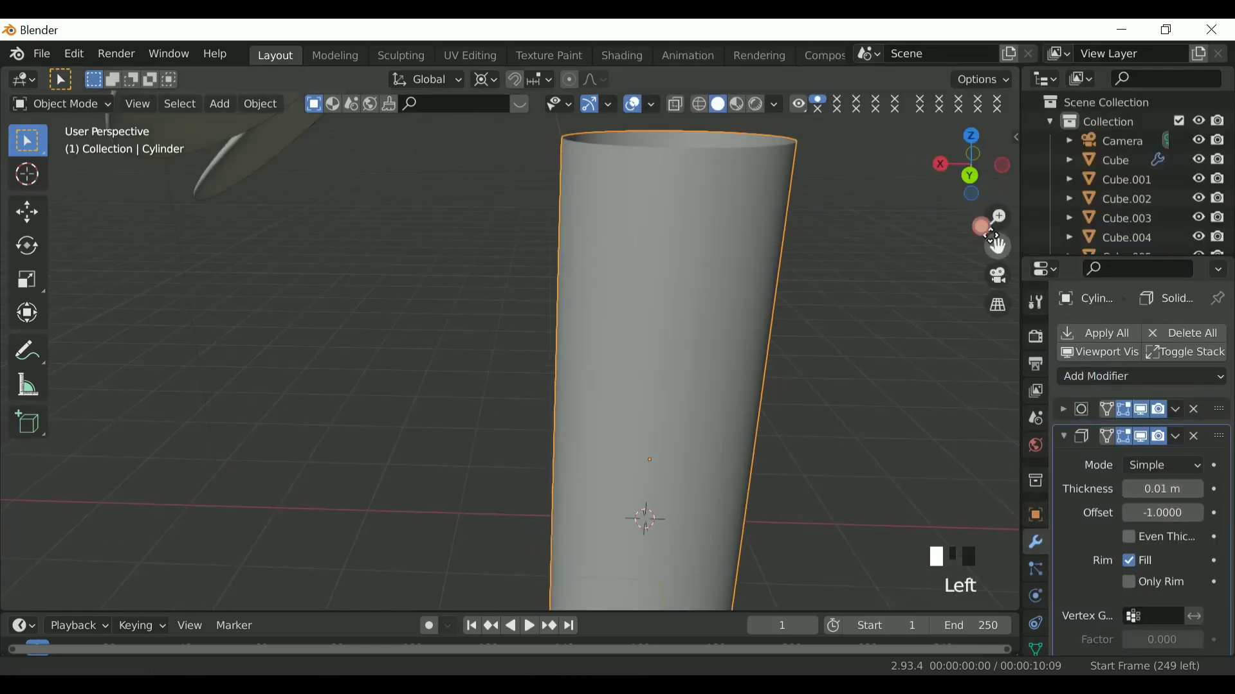
Step: Set the cylinder's Solidify thickness to 0.06 m
scroll(749, 307, up, 2)
drag(1157, 490, 1165, 490)
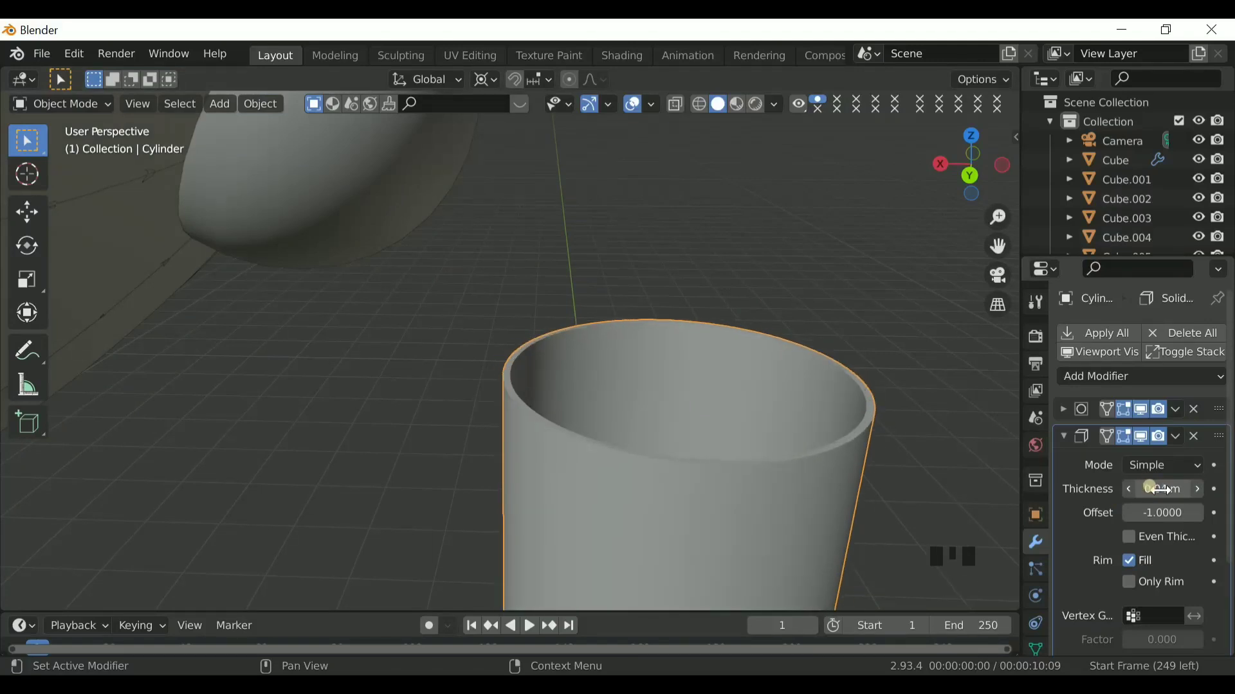
scroll(725, 279, down, 2)
scroll(725, 279, up, 3)
click(1193, 491)
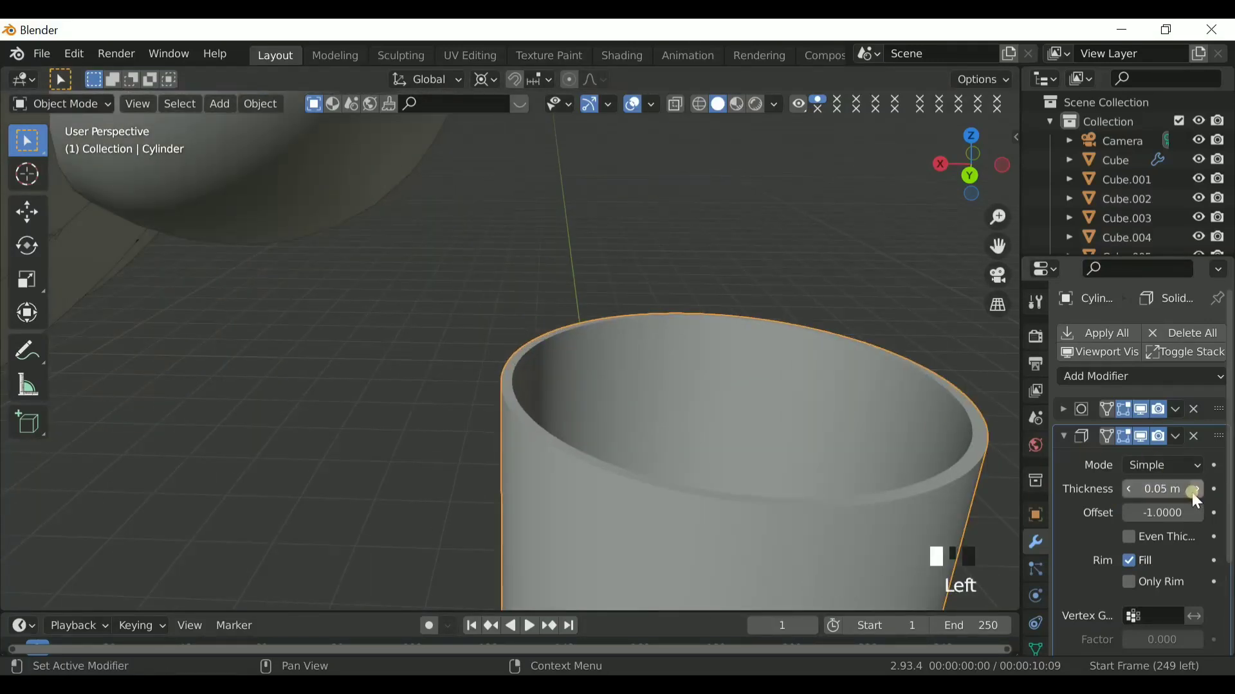
Step: From the back orthographic view, move the light about 3.1 m along X and 0.4 m up, away from the flower
scroll(812, 326, down, 7)
drag(964, 188, 976, 173)
click(975, 174)
click(375, 245)
key(g)
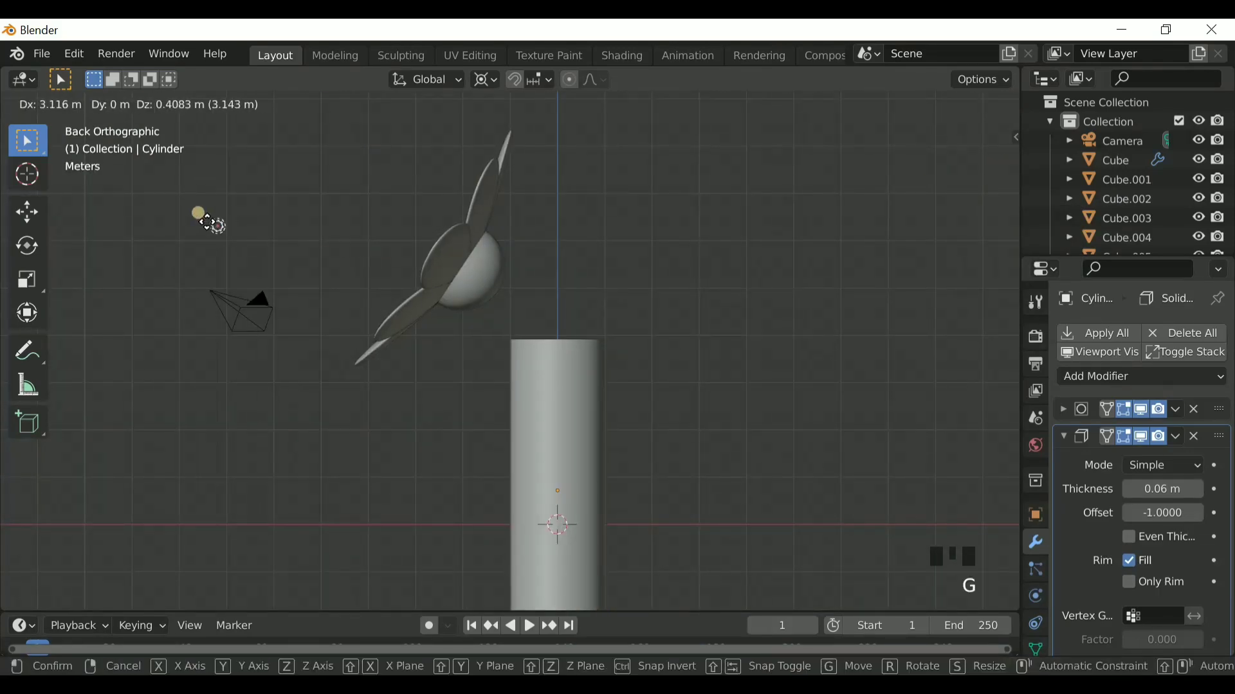
click(204, 222)
Step: Select all flower parts and move them about 3.1 m along X and 4.8 m up
scroll(416, 172, down, 2)
drag(350, 132, 494, 325)
key(g)
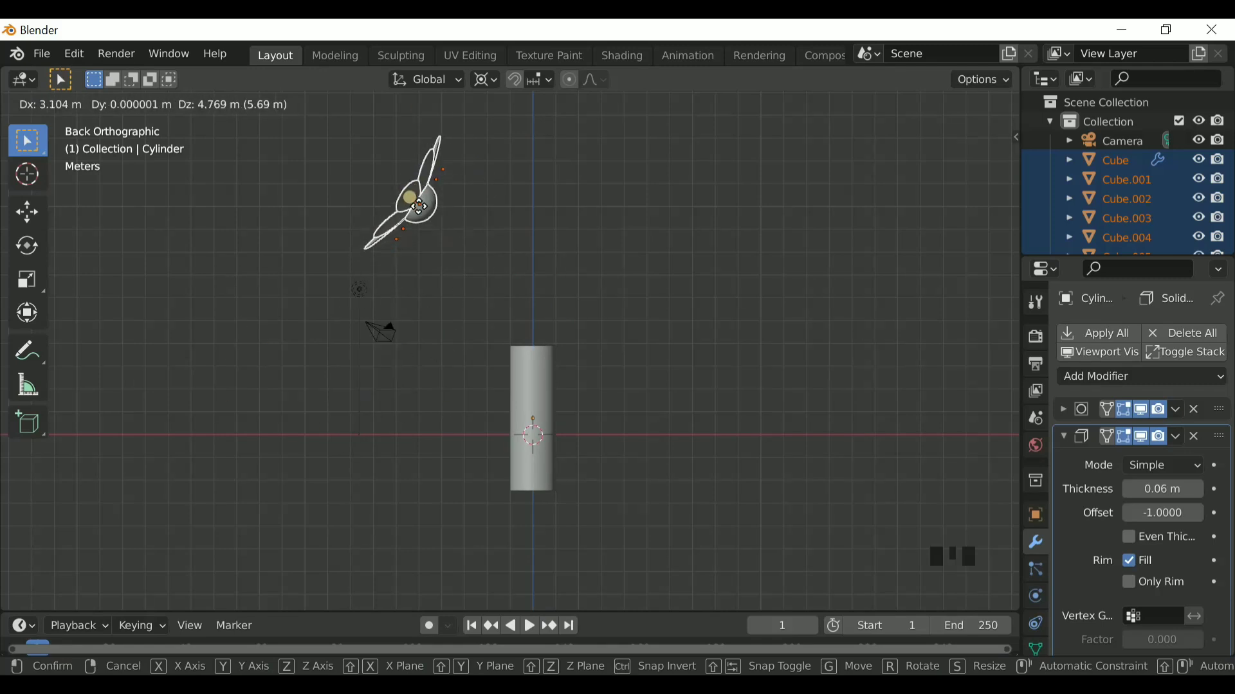
click(387, 196)
Step: Move the cylinder up along Z so its base sits at ground level
drag(442, 283, 618, 602)
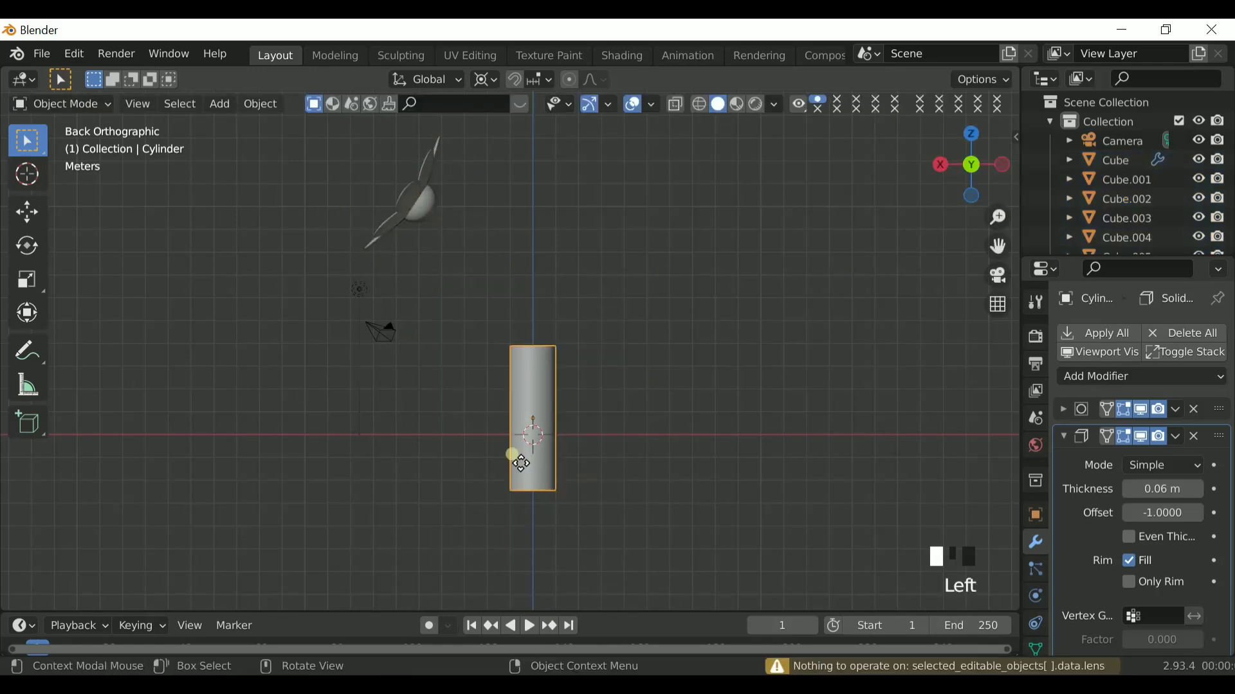
key(g)
key(z)
click(539, 408)
Step: Add a Bezier curve and move it up along Z to just above the cylinder's rim
drag(945, 169, 958, 179)
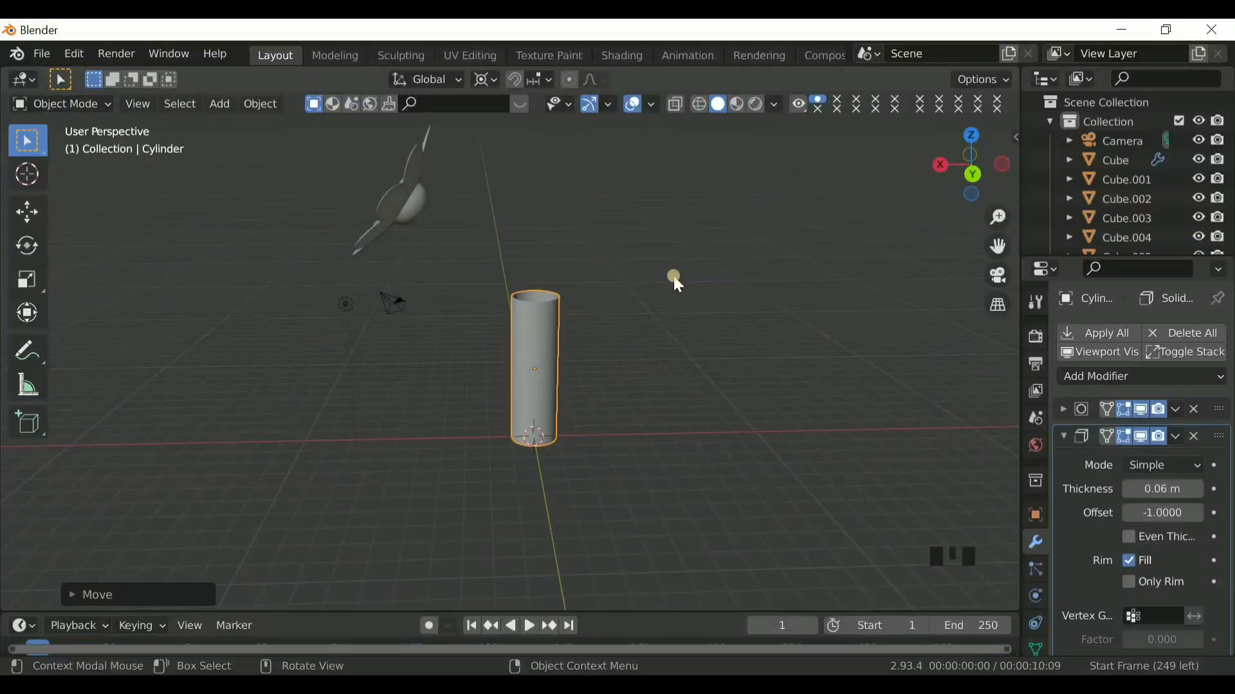
scroll(675, 277, up, 4)
key(shift+a)
mouse_move(614, 308)
click(706, 307)
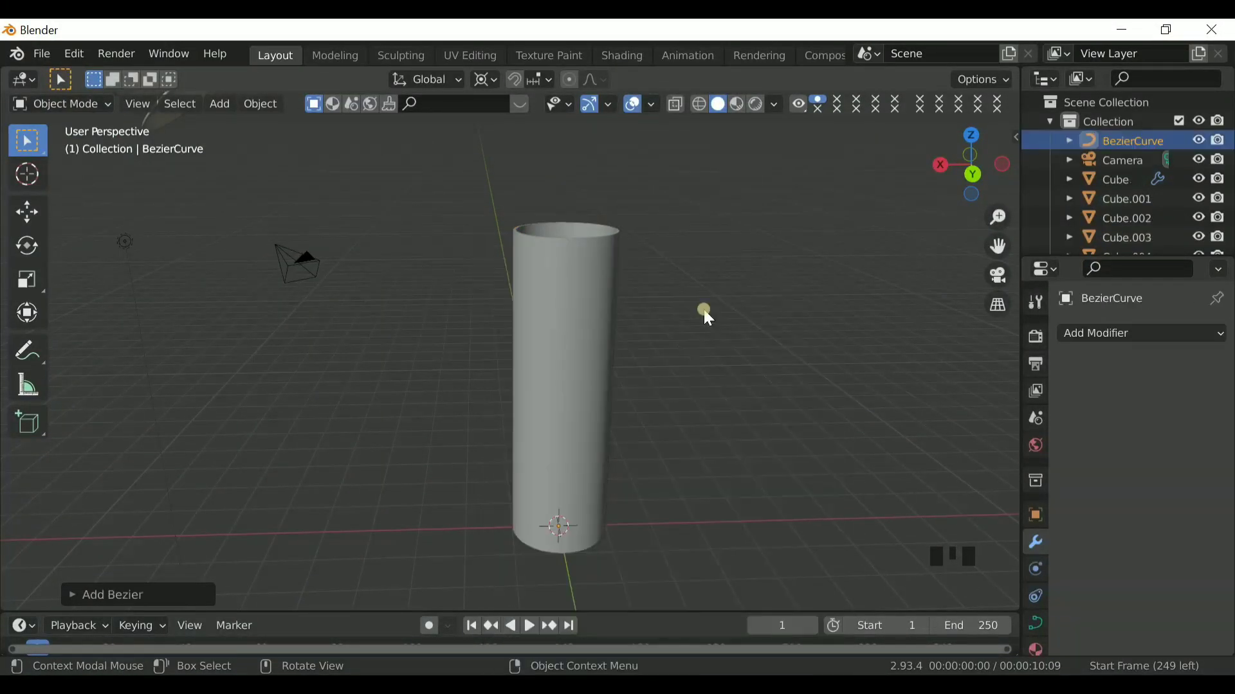
key(g)
key(z)
click(603, 246)
Step: Set the pivot point to Median Point and rotate the Bezier curve 90° about Y
scroll(603, 246, down, 3)
key(r)
right_click(603, 246)
key(period)
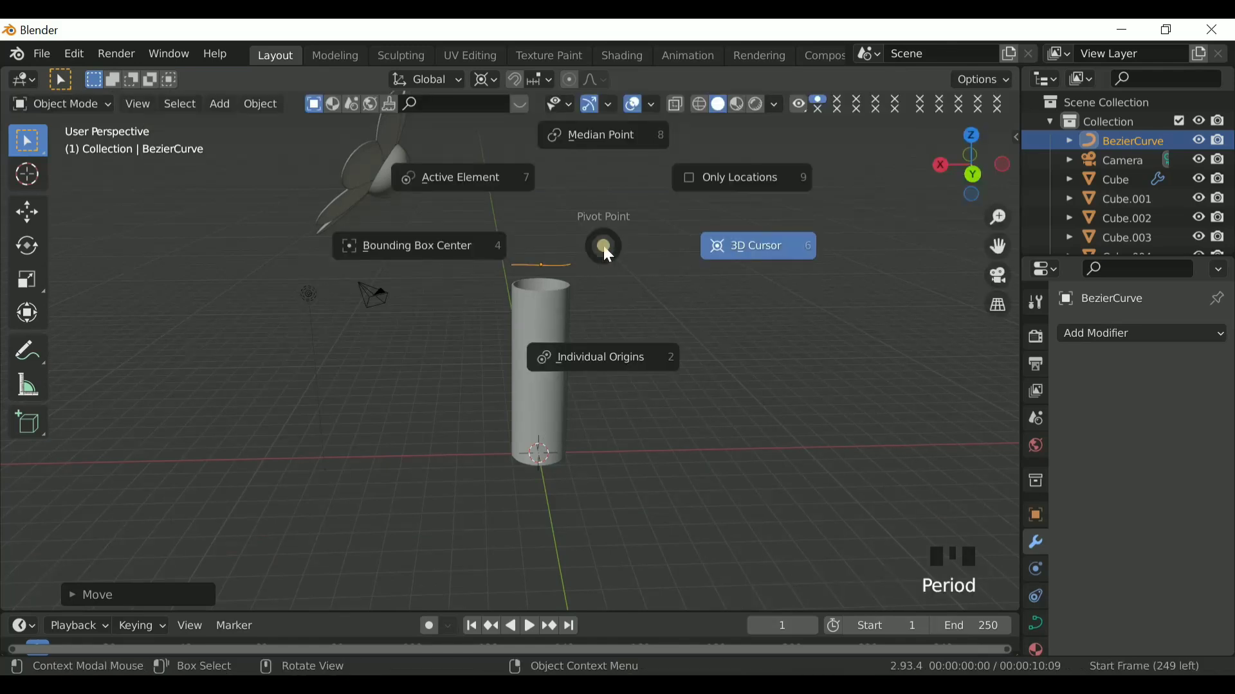
click(613, 180)
text(ry90)
key(Return)
Step: In Edit Mode from the back orthographic view, move the curve's upper end point toward the flower and raise its lower end point above the cylinder
scroll(598, 199, up, 3)
scroll(598, 198, down, 3)
key(ctrl+KP_1)
scroll(629, 171, up, 5)
scroll(724, 330, down, 4)
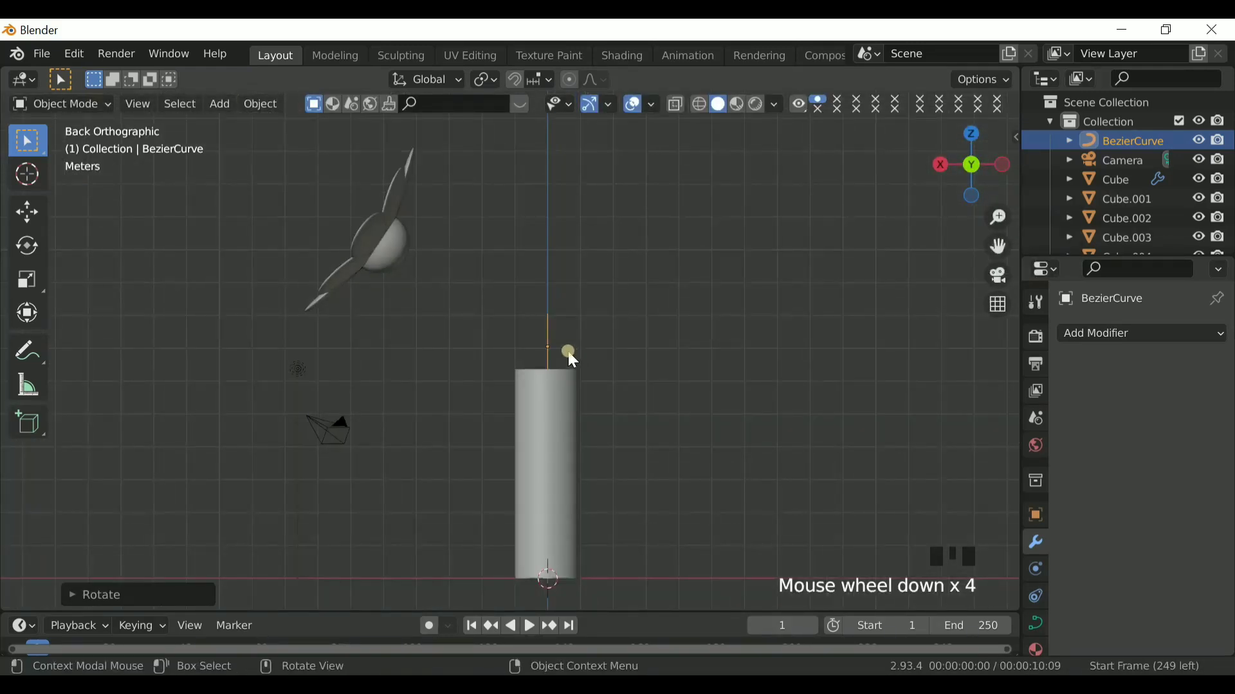
key(Tab)
scroll(568, 287, up, 1)
click(568, 286)
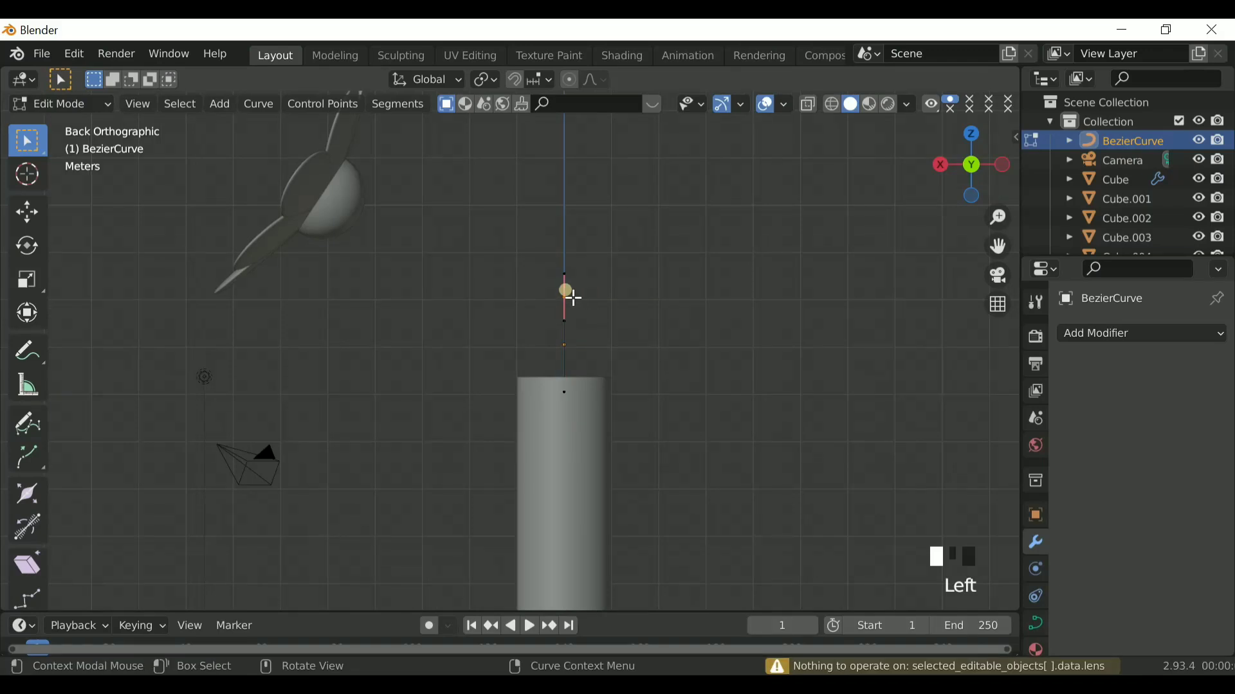
key(g)
click(467, 180)
click(564, 391)
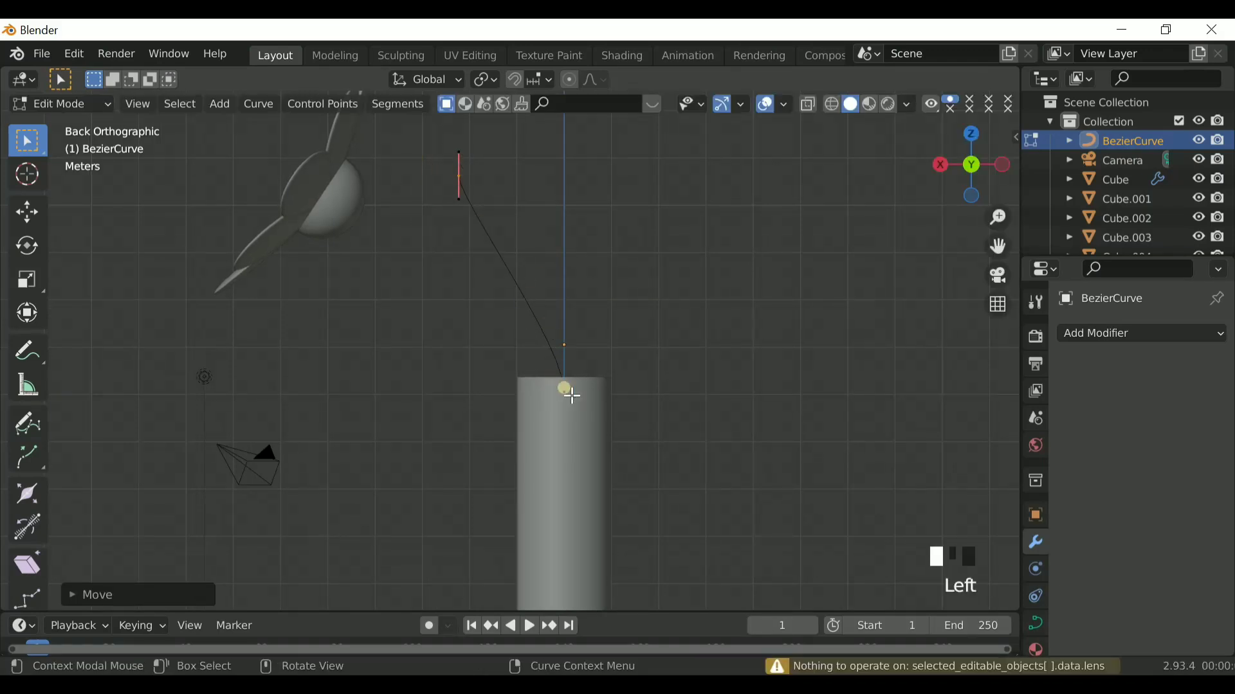
key(g)
click(556, 303)
Step: Shift the curve's upper end point closer to the flower and rotate its handles so the curve arches
click(452, 187)
key(g)
click(427, 201)
click(513, 232)
key(r)
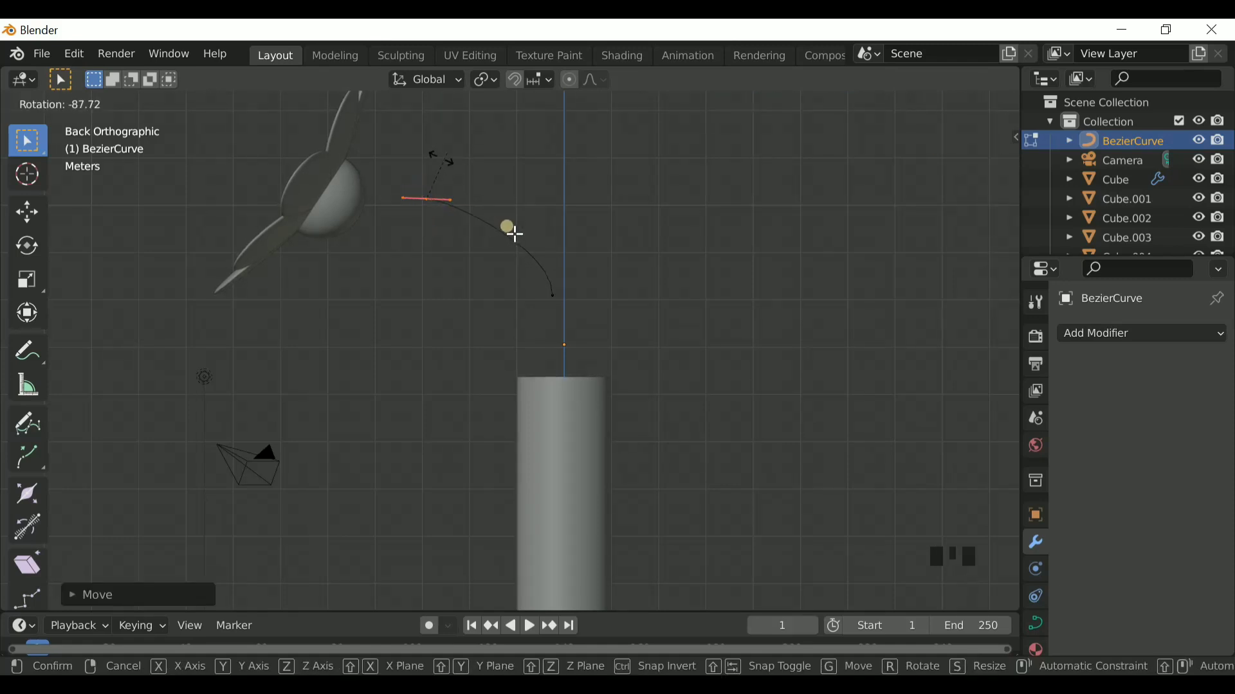
click(537, 279)
Step: Reposition the curve's lower point just above the cylinder's rim and lower its upper end point slightly
click(540, 301)
key(g)
click(515, 303)
drag(479, 227, 545, 312)
key(g)
click(542, 286)
drag(533, 237, 571, 333)
key(g)
click(555, 347)
click(452, 201)
key(g)
click(455, 232)
Step: Try to extrude a new point from the curve's lower end
drag(524, 278, 568, 345)
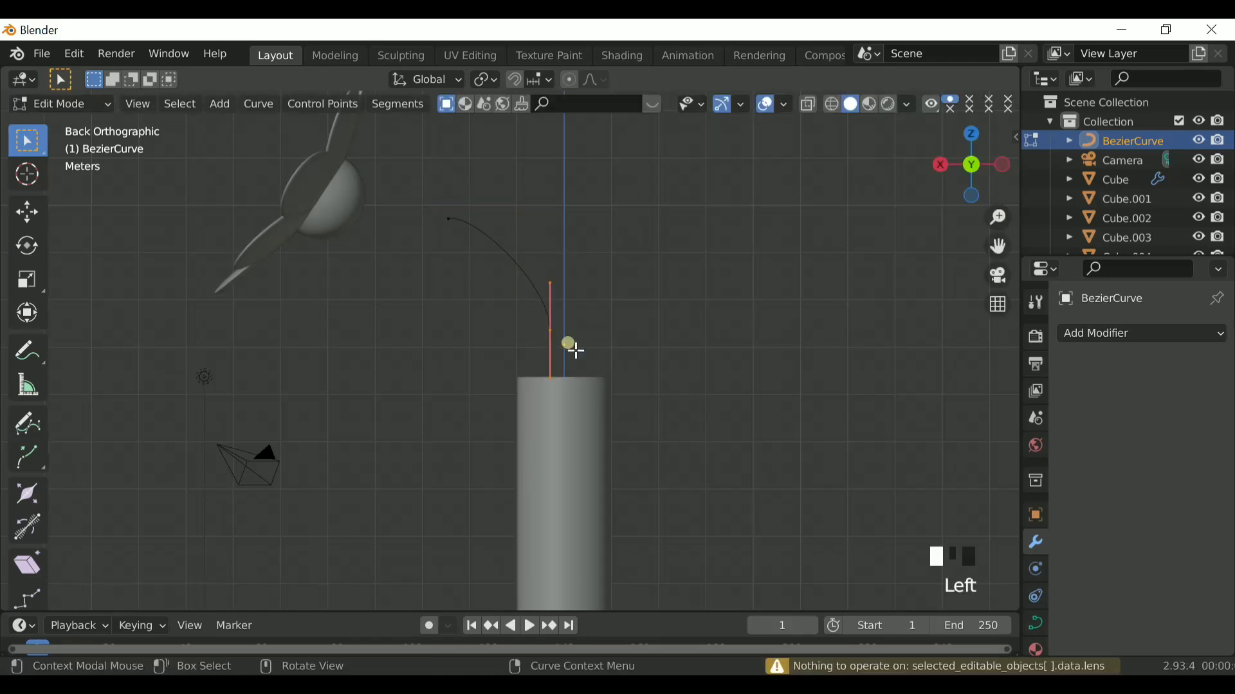
key(e)
click(568, 345)
key(g)
key(ctrl+z)
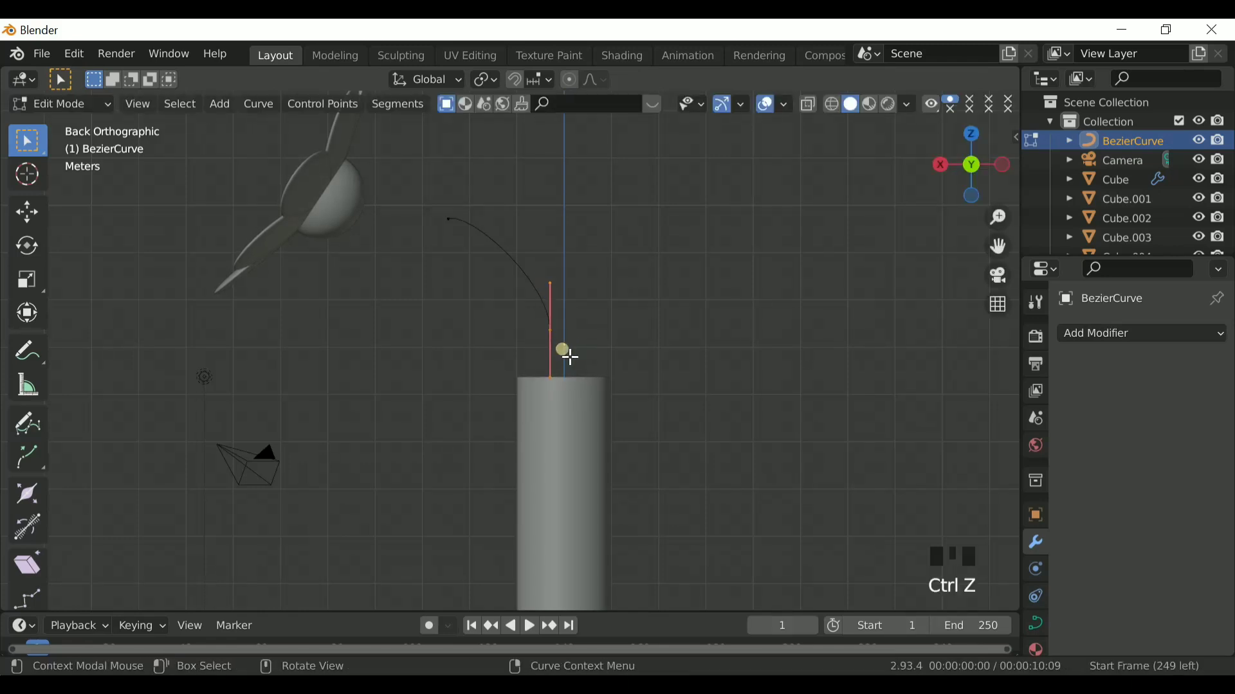
Step: Move the curve's lower point up toward the flower, and extrude it straight down twice into the cylinder, by about 2.5 m the first time
key(g)
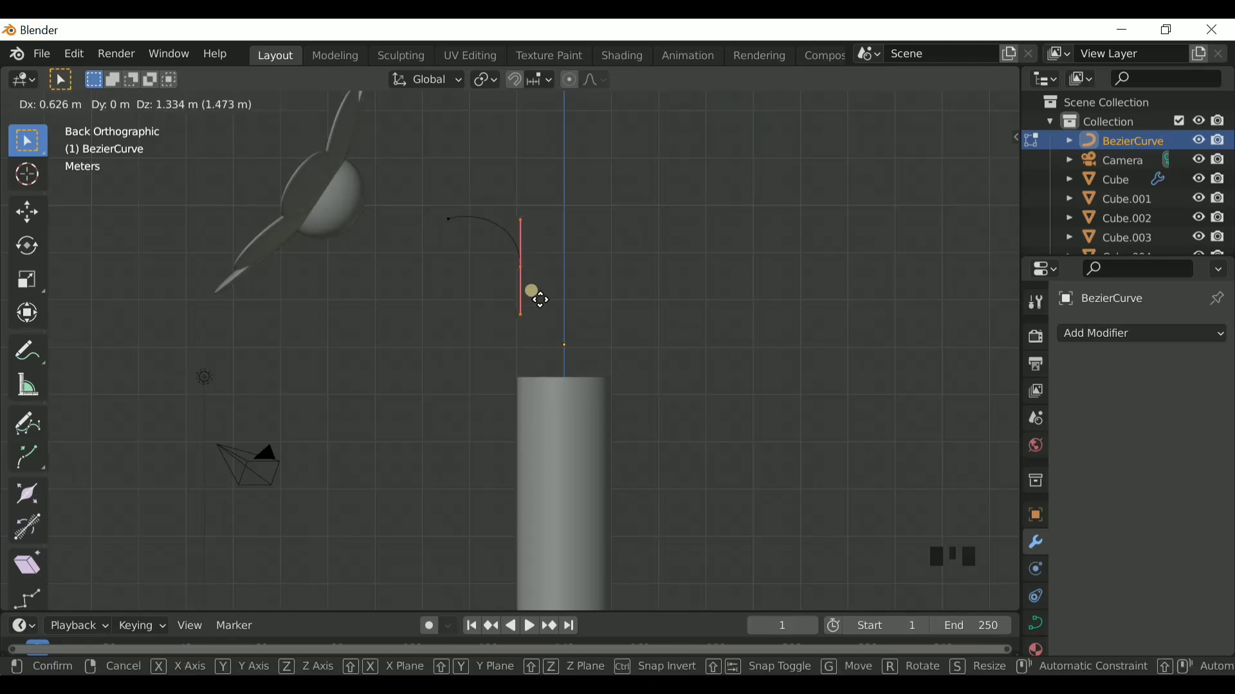
click(546, 303)
key(e)
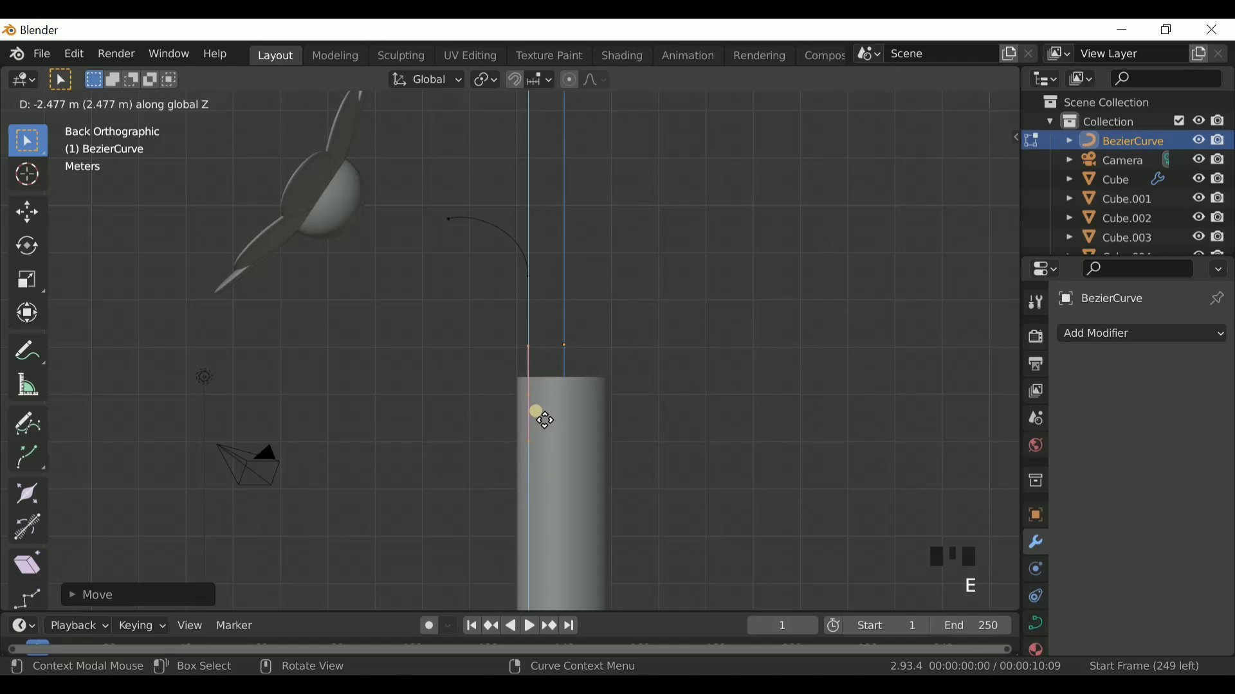
click(544, 421)
key(e)
scroll(537, 495, down, 2)
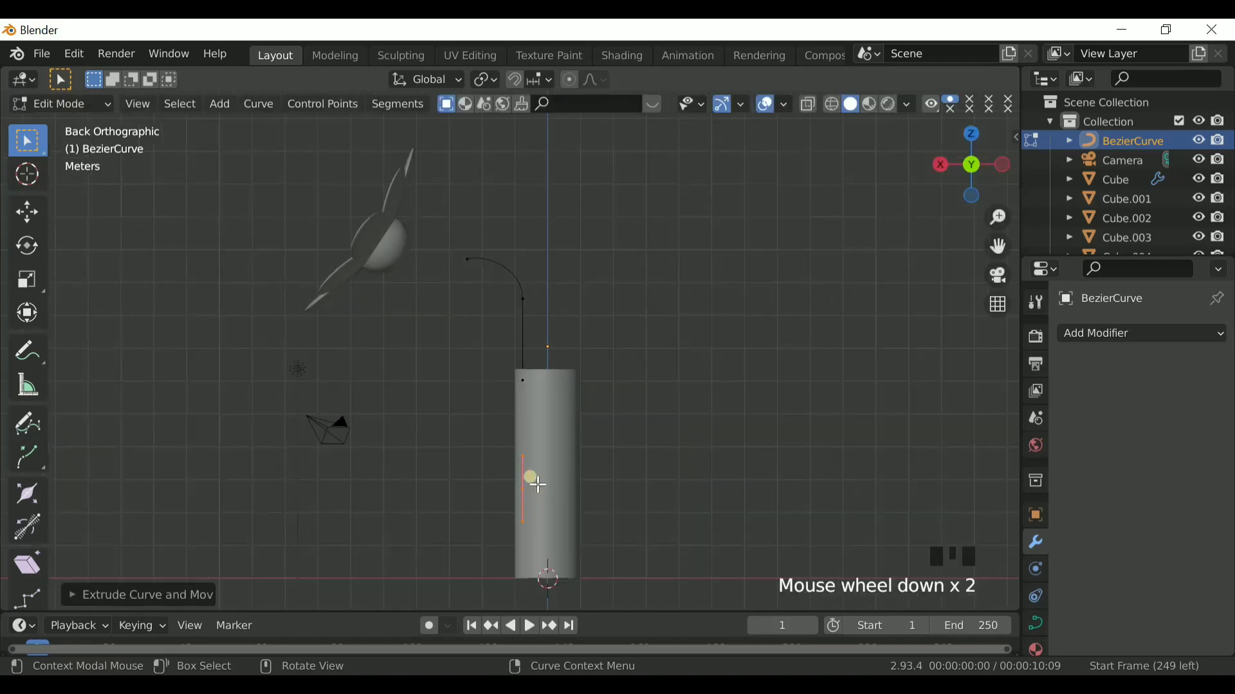
Step: Move the stem curve's tip closer to the flower and adjust the bend point above the cylinder for a rounder arch
scroll(488, 308, up, 1)
click(566, 289)
key(g)
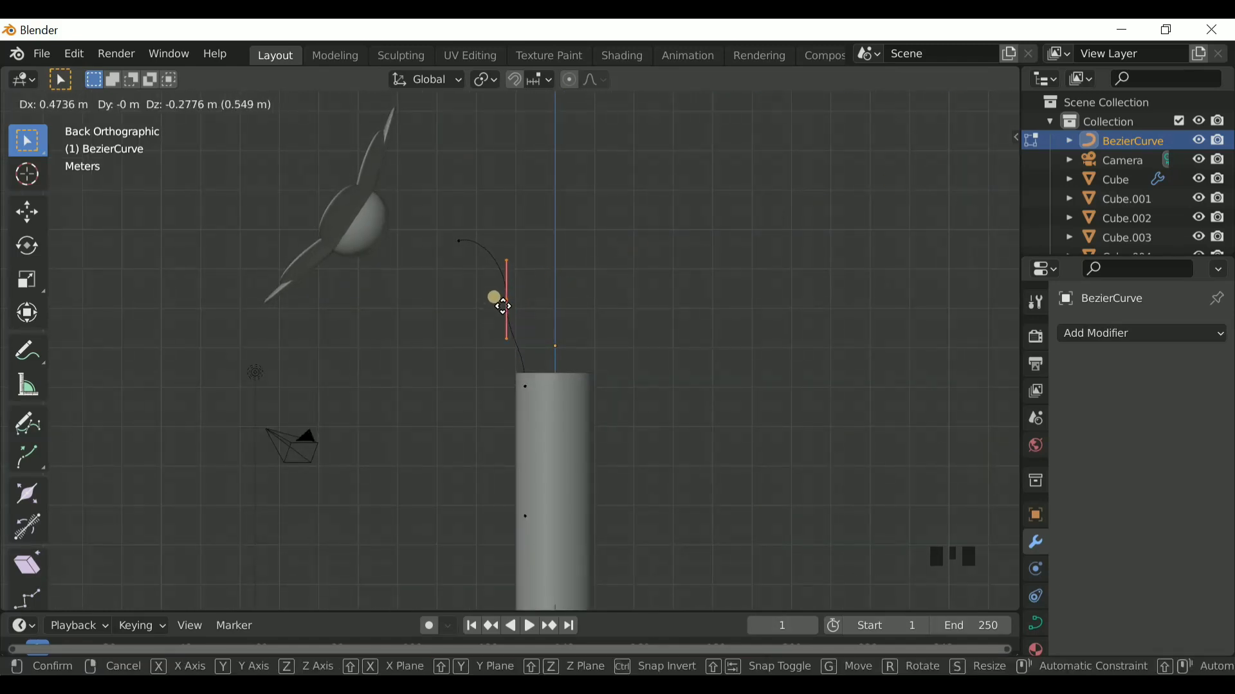
click(495, 299)
click(458, 243)
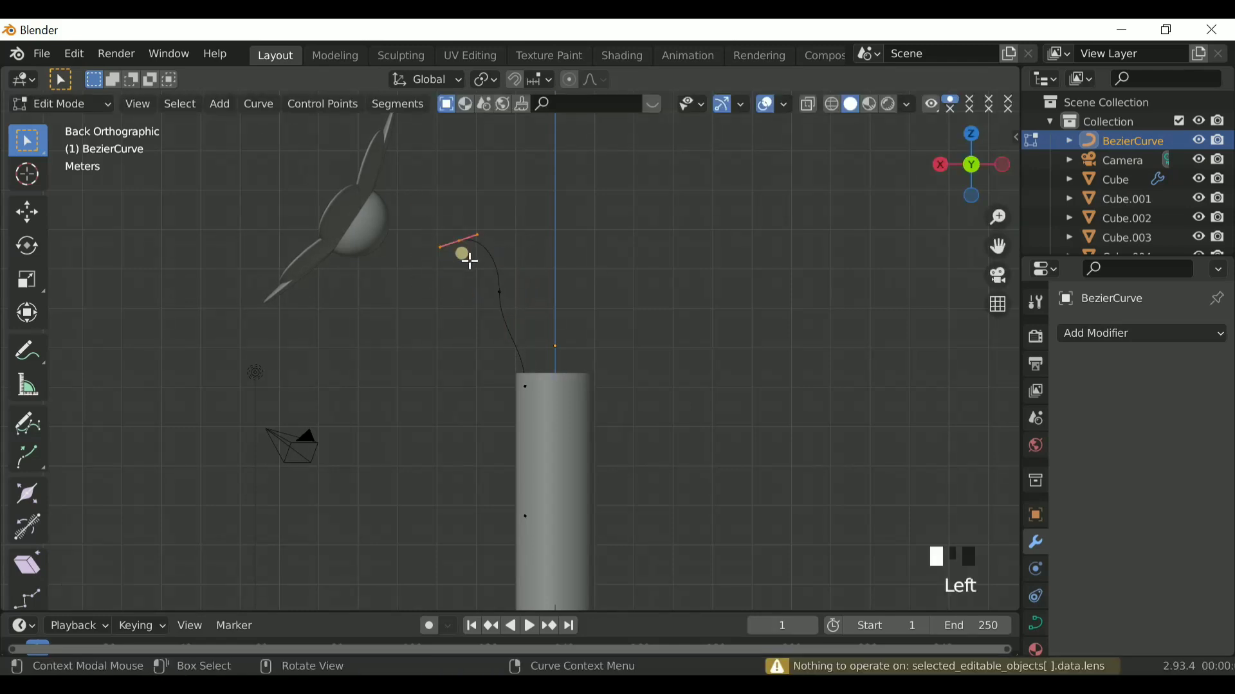
key(g)
click(423, 240)
click(514, 297)
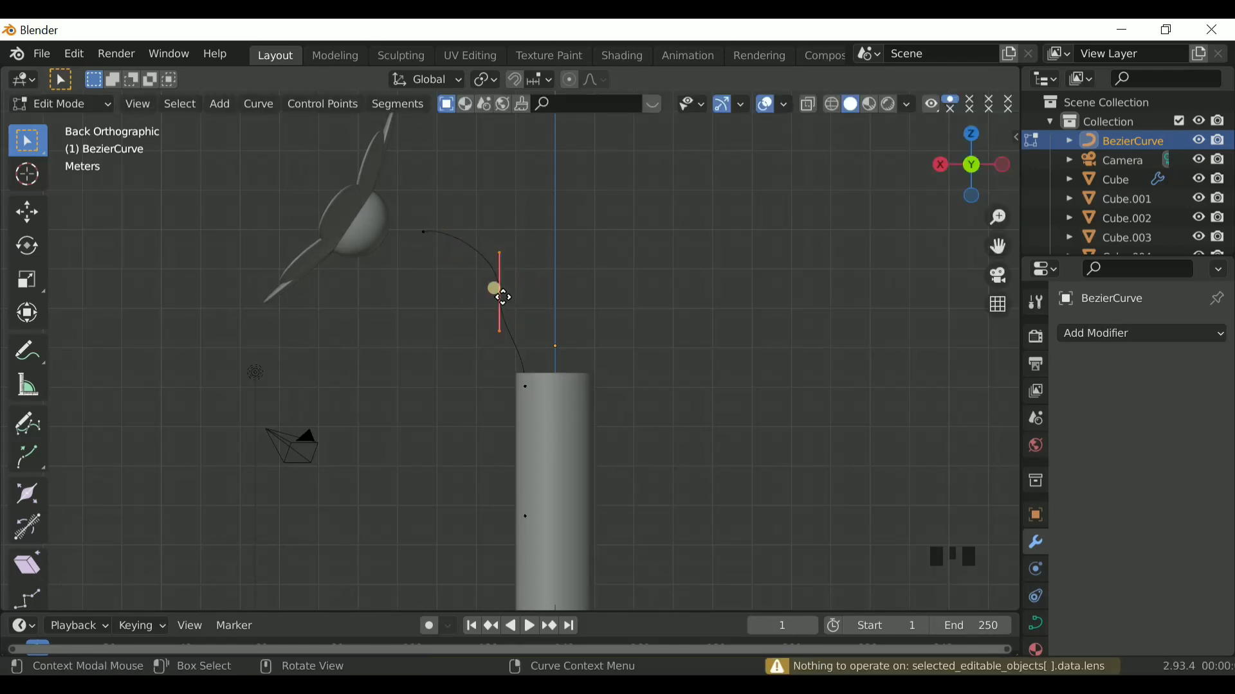
key(g)
click(521, 305)
Step: In Object Mode, select all flower parts, move them onto the stem curve's tip and rotate them slightly to align
scroll(284, 208, down, 1)
drag(220, 154, 408, 312)
key(Tab)
drag(290, 172, 388, 257)
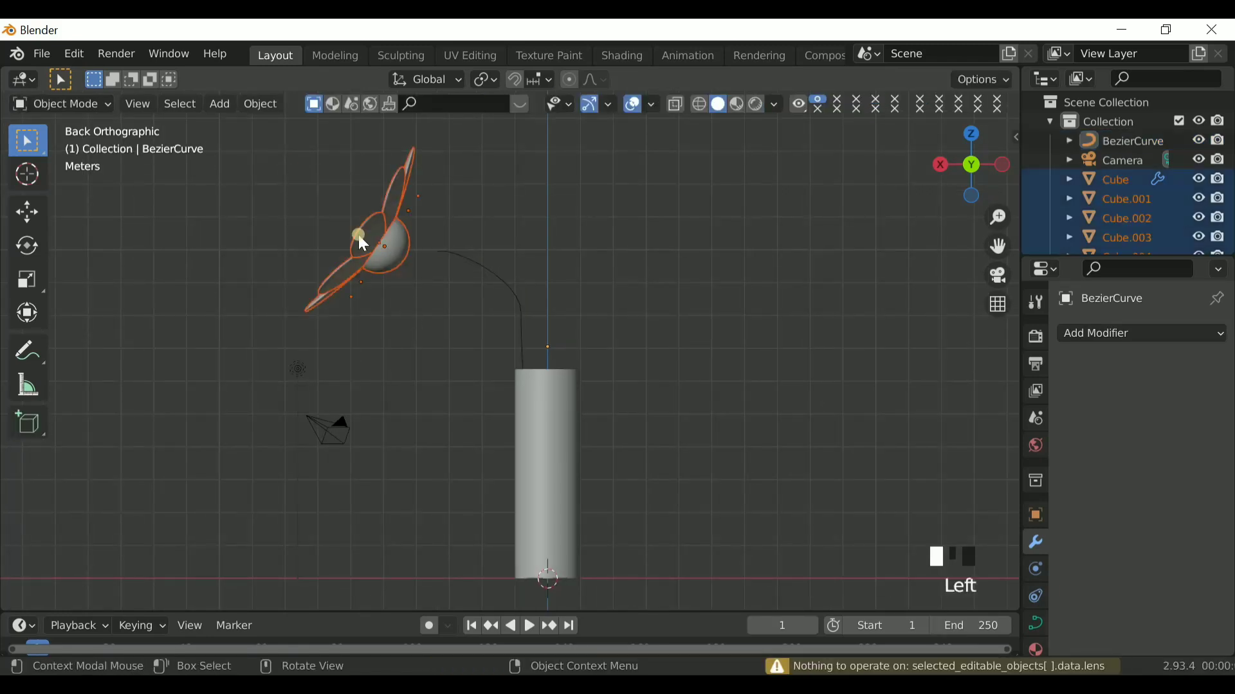
key(g)
click(401, 229)
key(r)
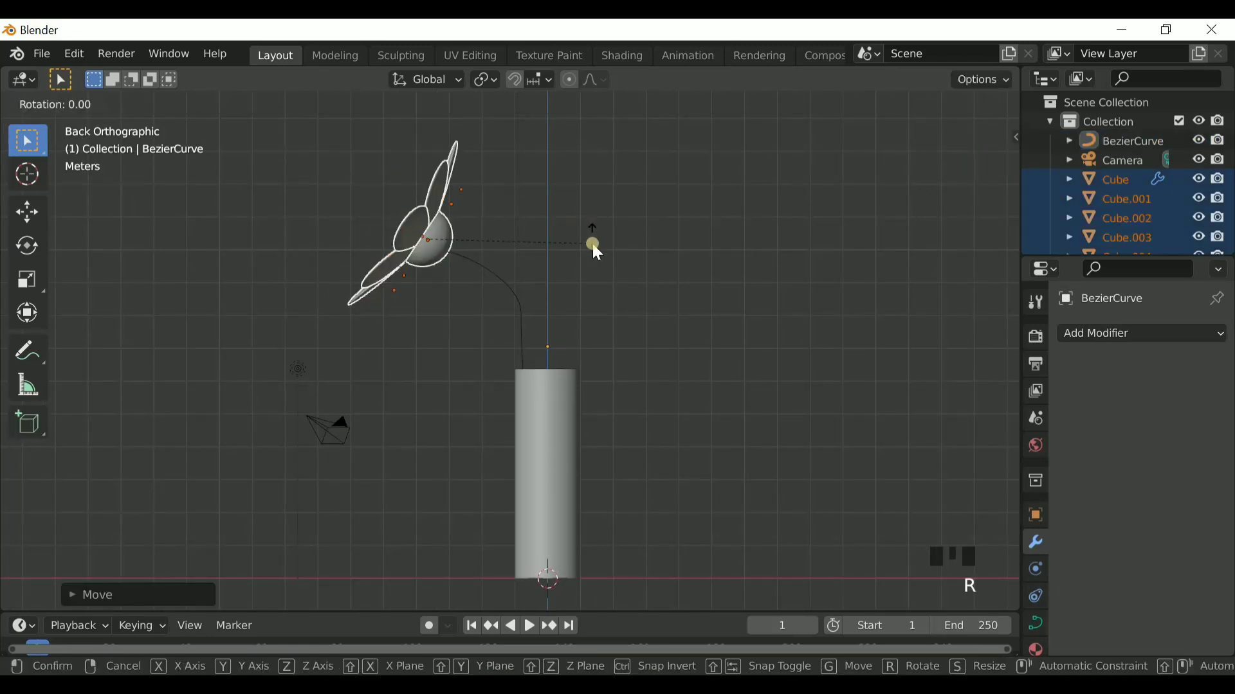
click(579, 220)
Step: In Edit Mode, reposition the stem curve's control point just inside the cylinder's rim
key(Tab)
key(Tab)
key(Tab)
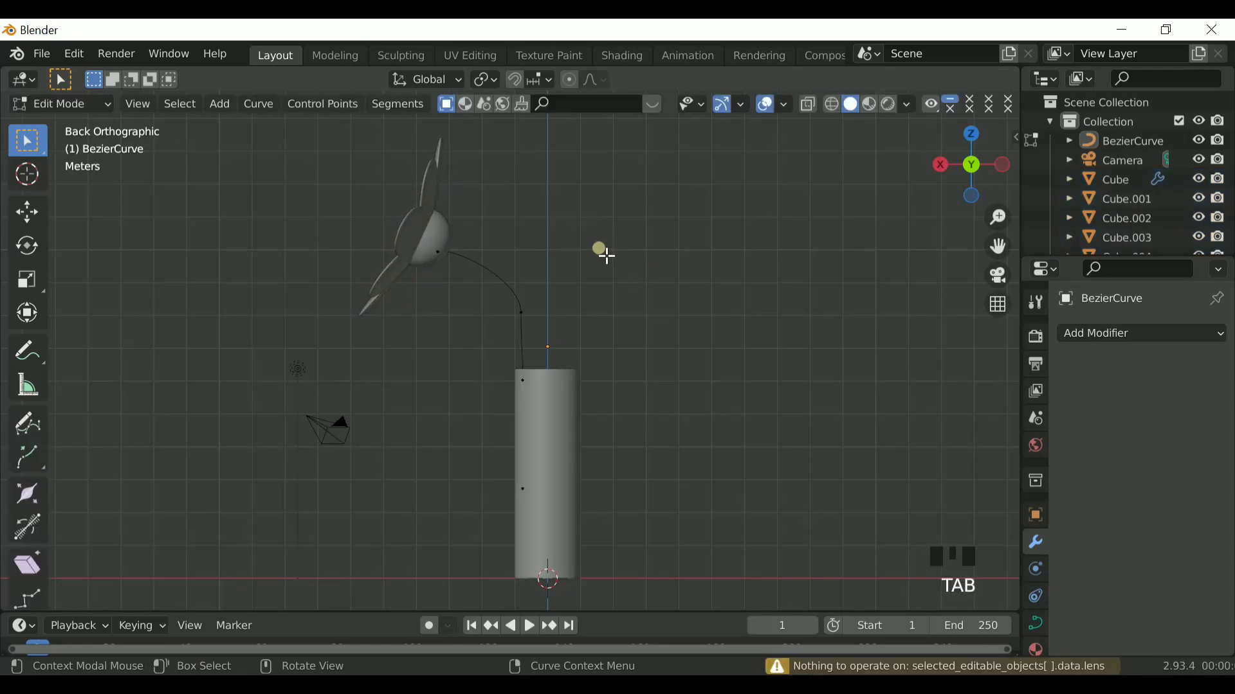
scroll(499, 283, up, 2)
drag(502, 288, 564, 436)
key(g)
click(562, 448)
key(g)
click(561, 452)
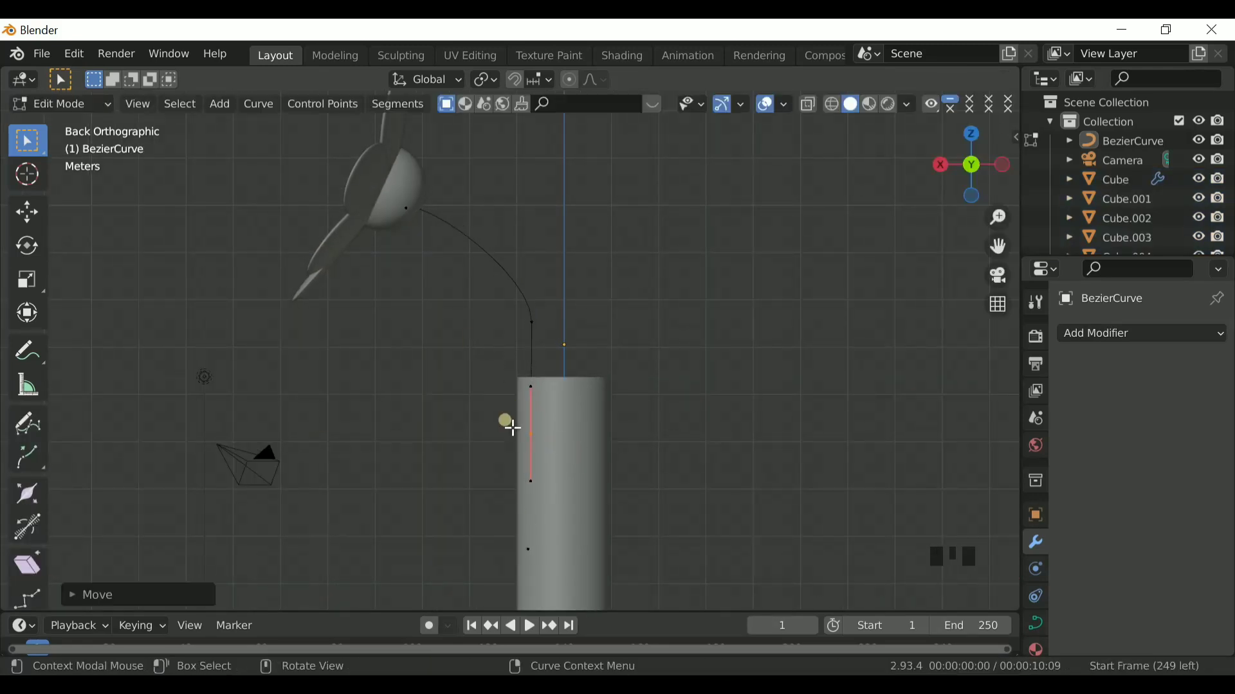
Step: In Object Mode, select the stem curve and set its round bevel depth to 0.06 m
scroll(524, 514, down, 3)
key(Tab)
key(Tab)
drag(499, 298, 541, 353)
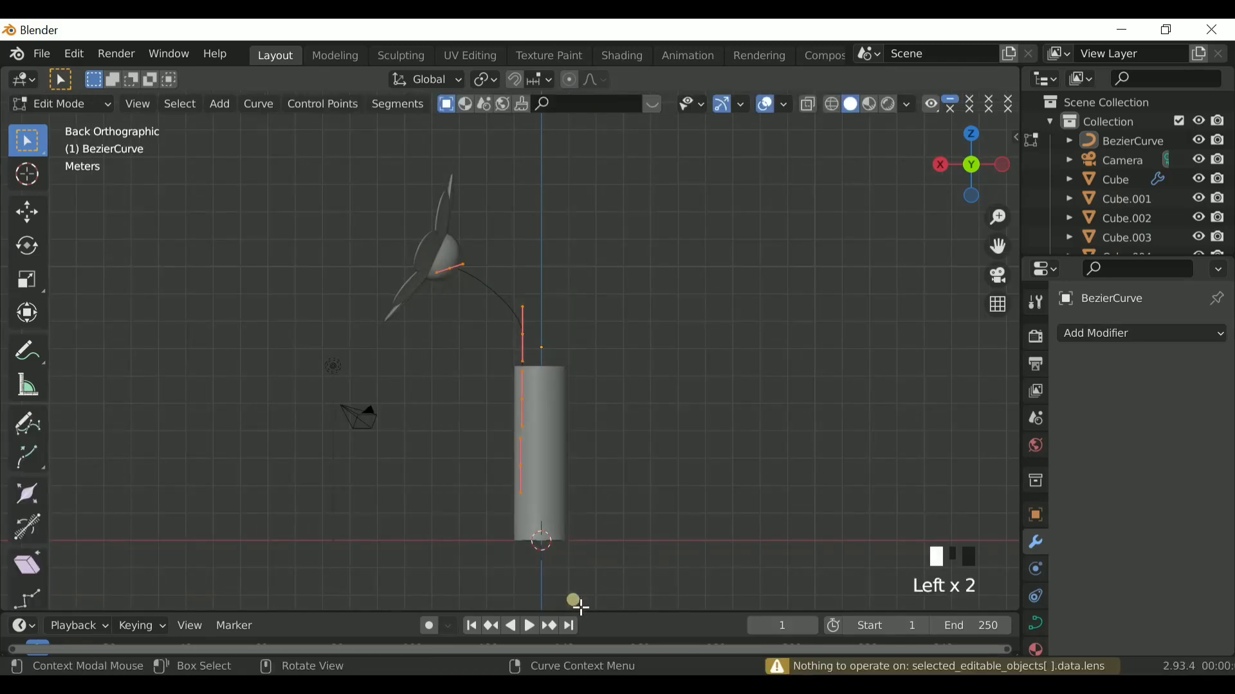
key(Tab)
click(526, 356)
click(1037, 623)
scroll(1110, 546, down, 4)
scroll(1110, 546, down, 5)
click(1094, 427)
scroll(1093, 427, down, 3)
click(1201, 548)
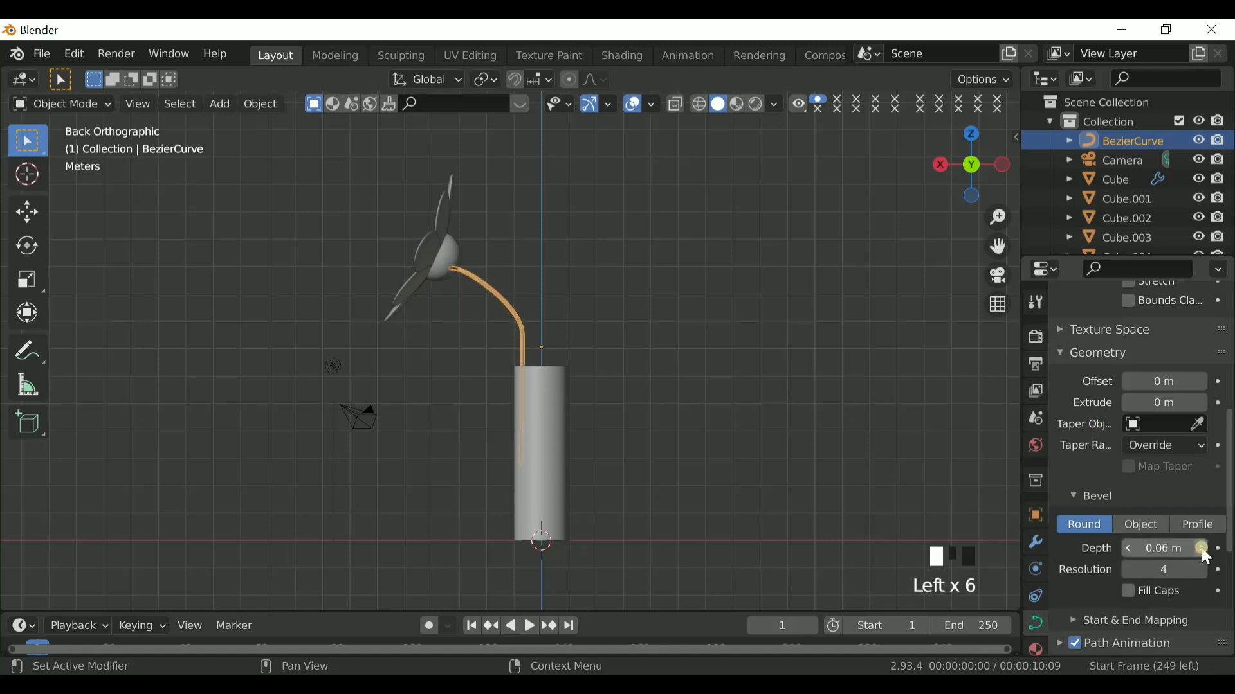
Step: In Edit Mode, raise the stem curve's bend point above the vase
scroll(584, 199, up, 3)
click(512, 259)
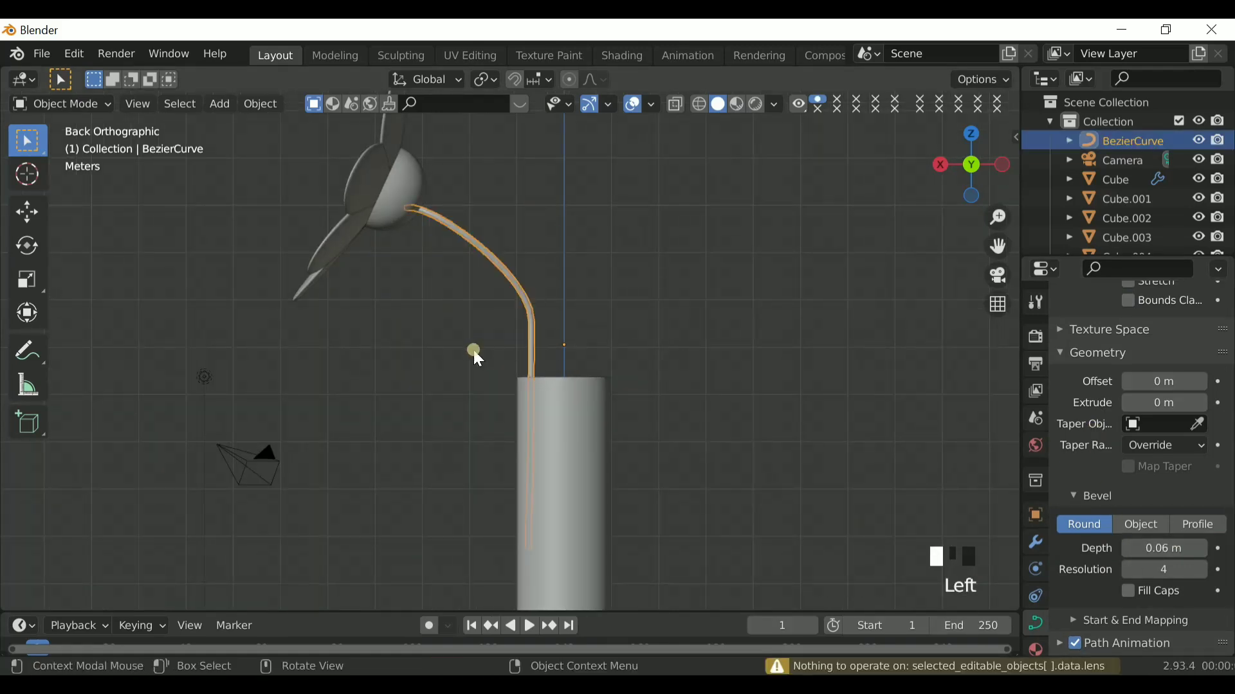
key(Tab)
scroll(557, 269, up, 2)
drag(514, 271, 580, 321)
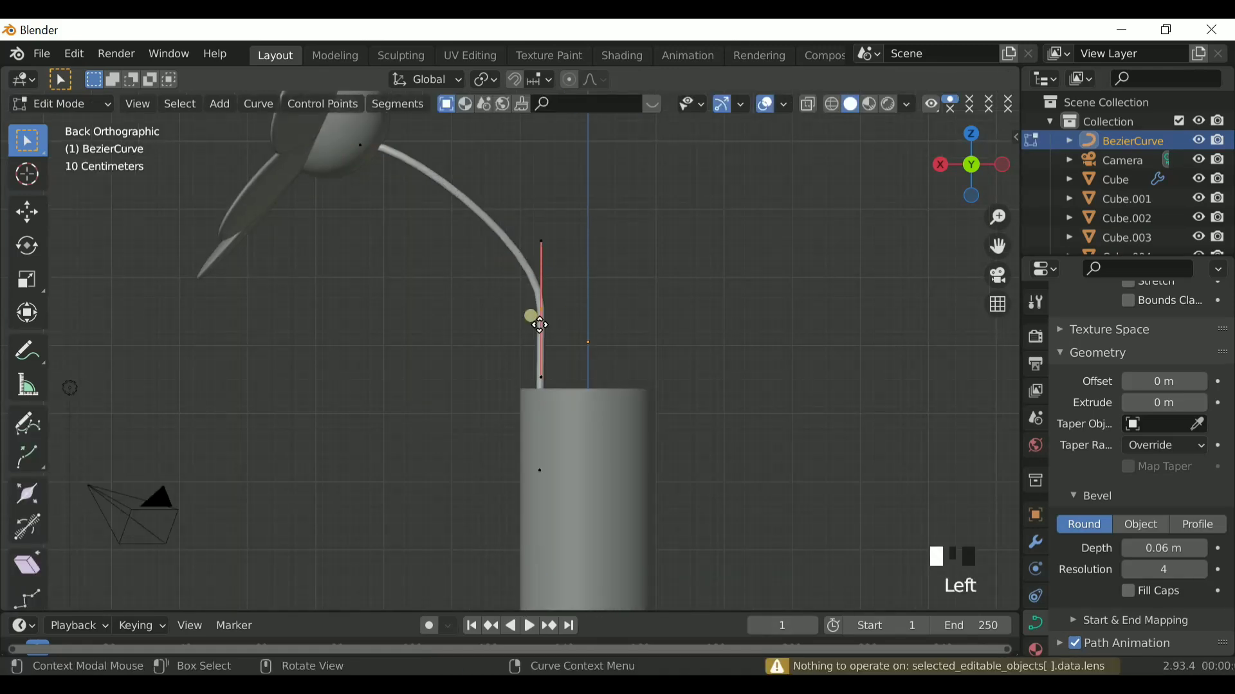
key(g)
click(540, 260)
scroll(546, 253, up, 1)
scroll(600, 209, down, 1)
Step: Select the stem curve's tip point and reposition it slightly inside the flower's centre
drag(997, 253, 1021, 355)
drag(378, 233, 404, 306)
key(g)
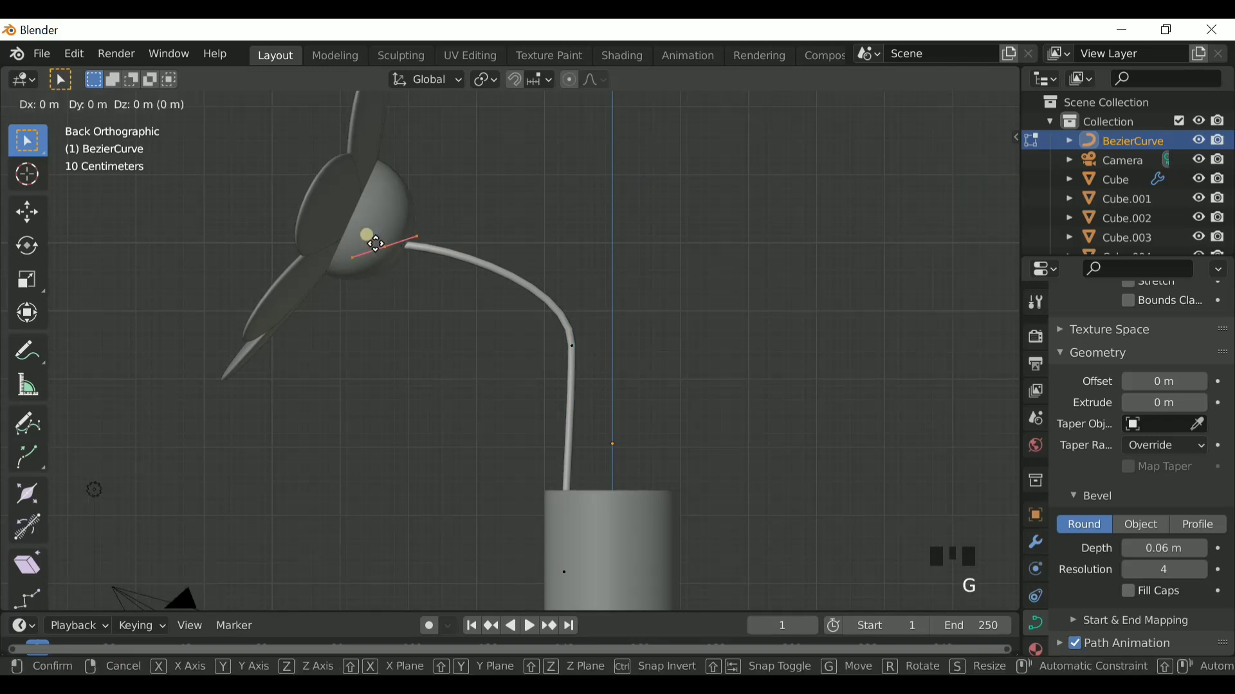
click(543, 305)
Step: Move the stem's bend point down by about 0.69 m and rotate its handles slightly to smooth the arch
drag(543, 306, 600, 468)
key(g)
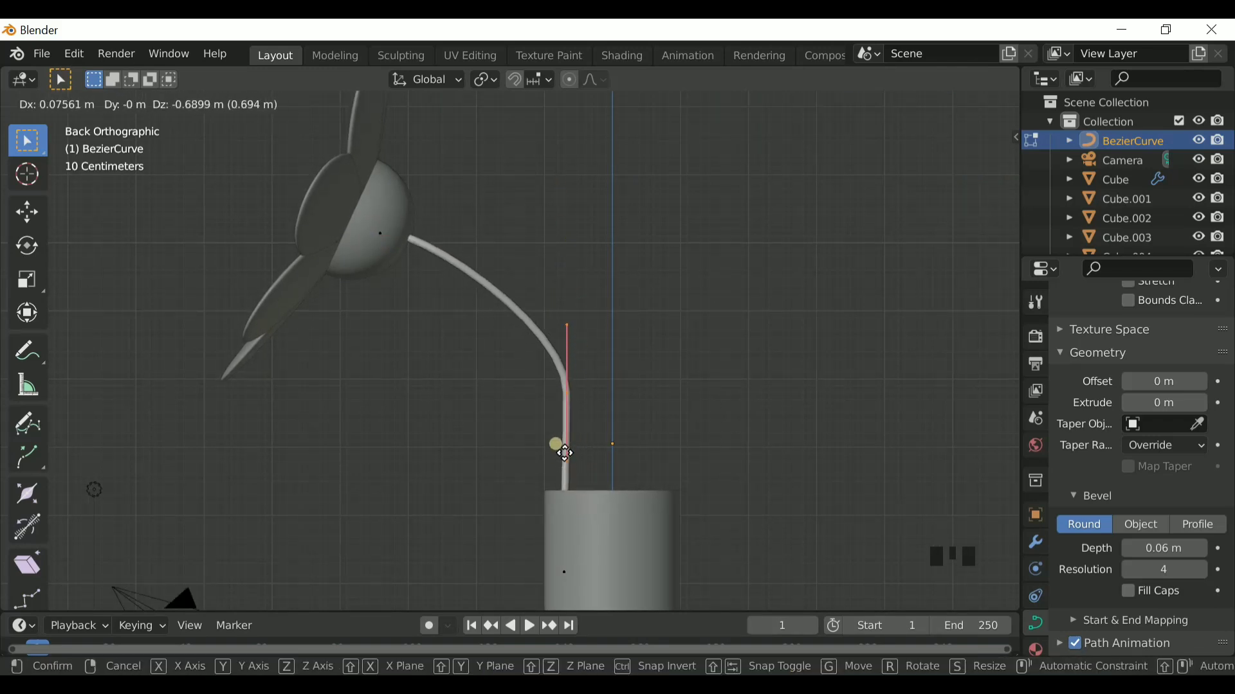
click(566, 453)
key(r)
click(560, 403)
scroll(560, 403, down, 3)
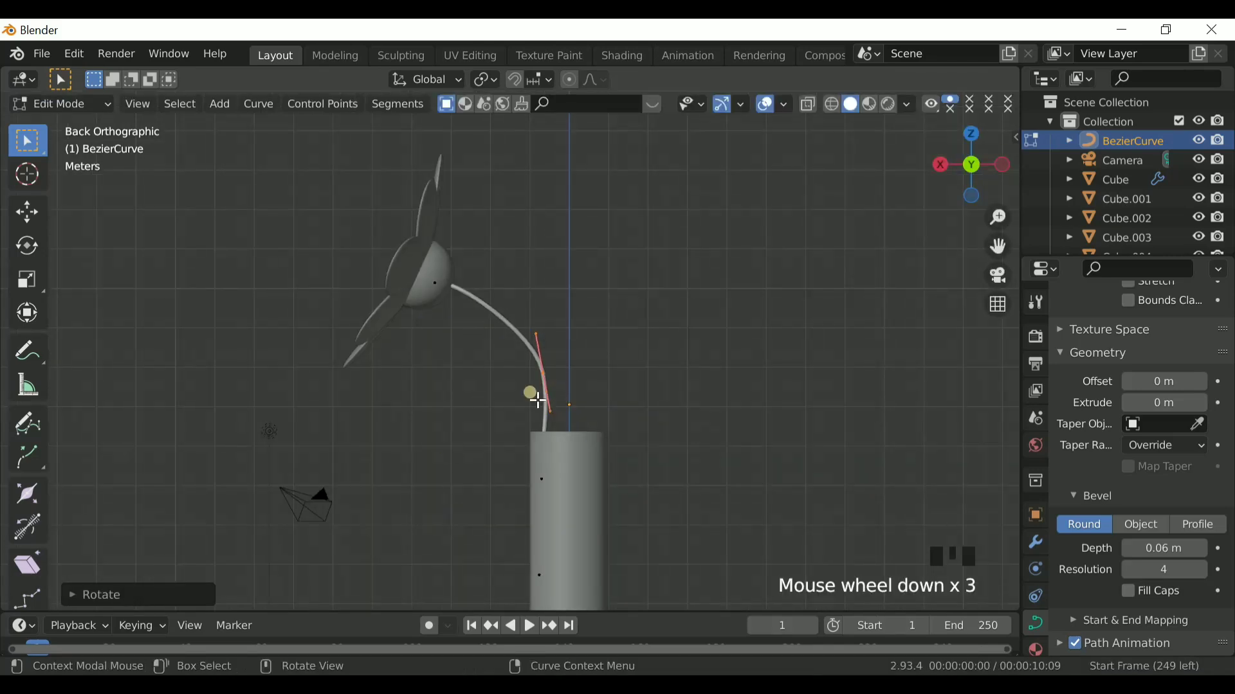
scroll(537, 400, down, 4)
mouse_move(962, 152)
mouse_down()
mouse_move(989, 191)
mouse_move(949, 169)
mouse_move(987, 169)
mouse_move(974, 170)
mouse_up()
Step: In Object Mode, thicken the stem by setting the curve's bevel depth to 0.09 m
key(Tab)
click(841, 322)
scroll(510, 288, up, 3)
click(541, 357)
click(1202, 552)
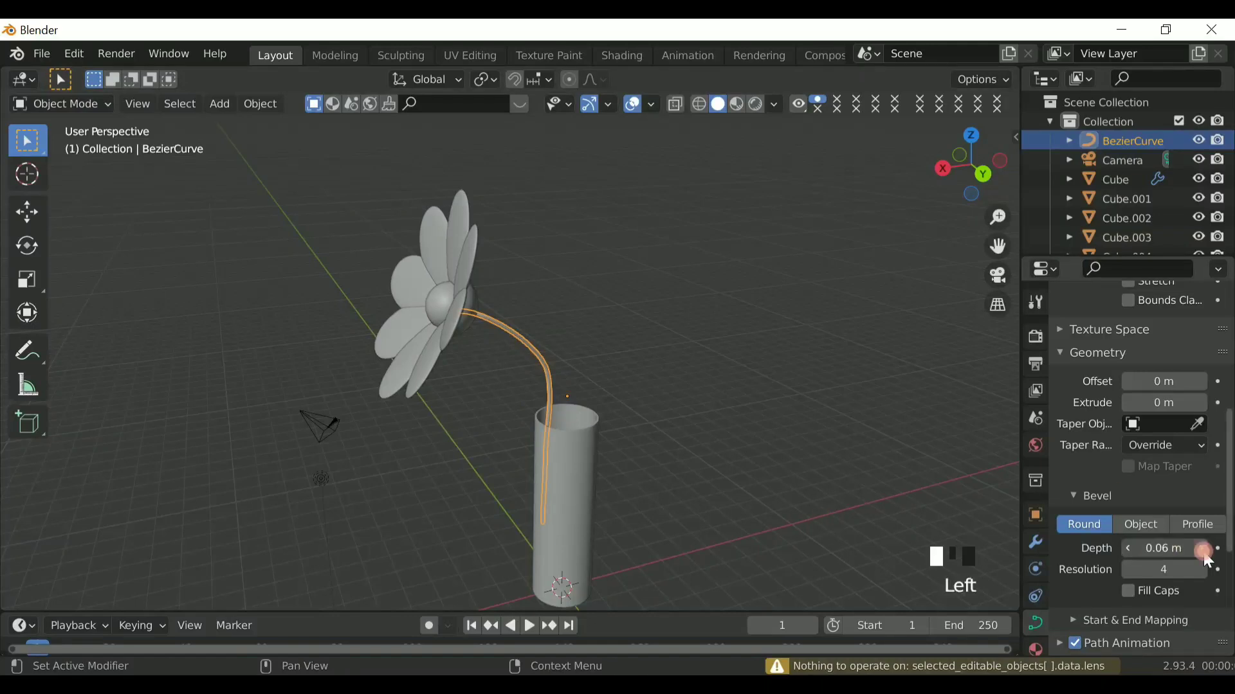
click(1208, 552)
click(1207, 552)
click(1207, 552)
scroll(512, 374, up, 3)
right_click(511, 374)
key(Tab)
key(Tab)
drag(634, 239, 715, 317)
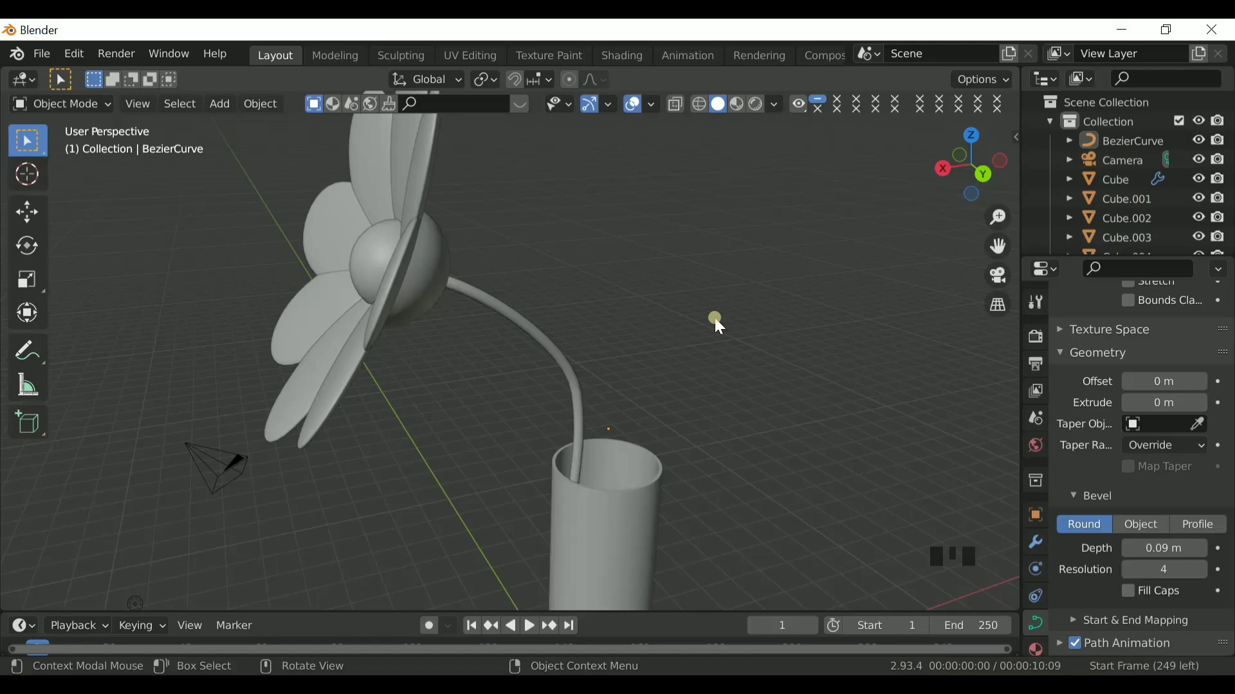
Step: In back view, select all parts of the flower and place a duplicate on the opposite side of the vase
scroll(715, 317, down, 1)
click(977, 175)
scroll(248, 207, down, 2)
drag(324, 148, 442, 358)
key(shift+d)
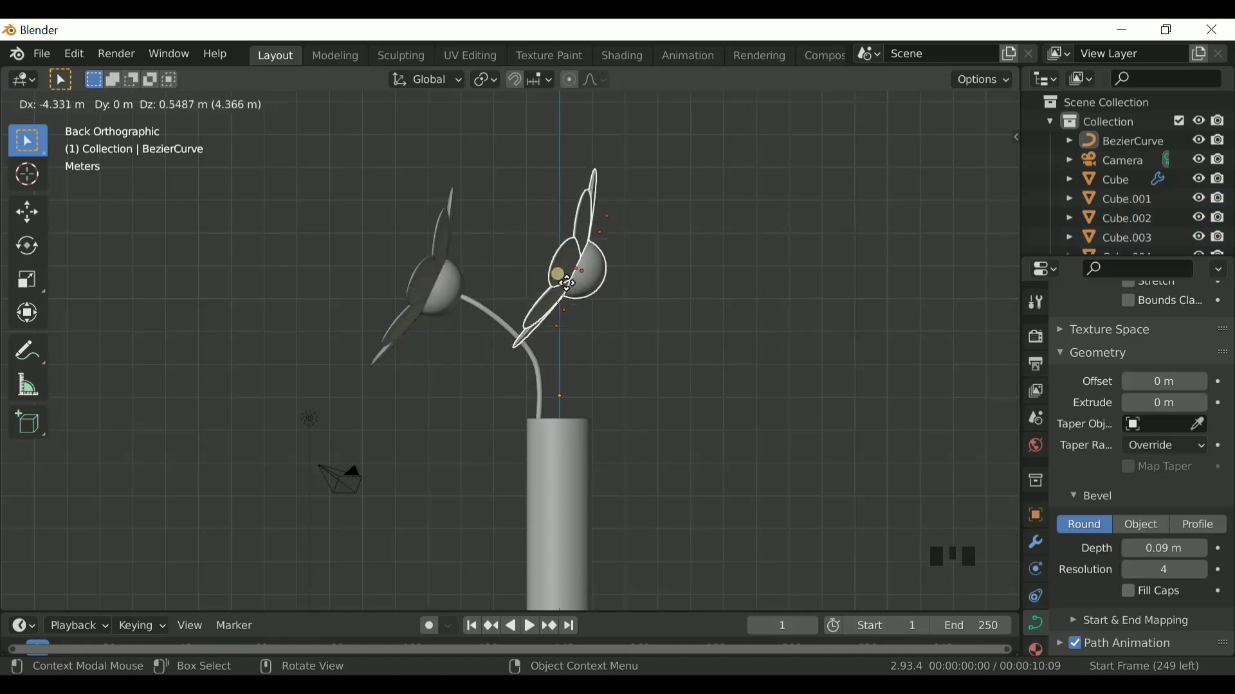
click(619, 257)
Step: Rotate the duplicated flower to face away from the first one and move it lower and further outward
key(r)
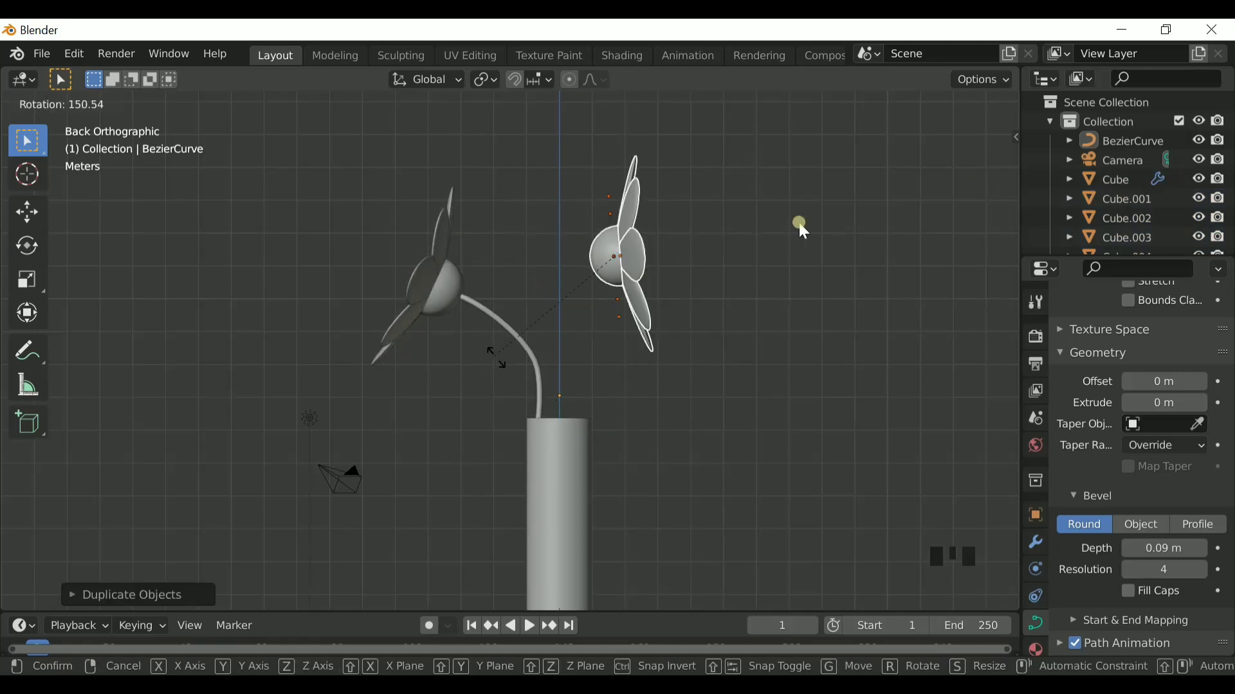
click(798, 231)
key(g)
click(642, 316)
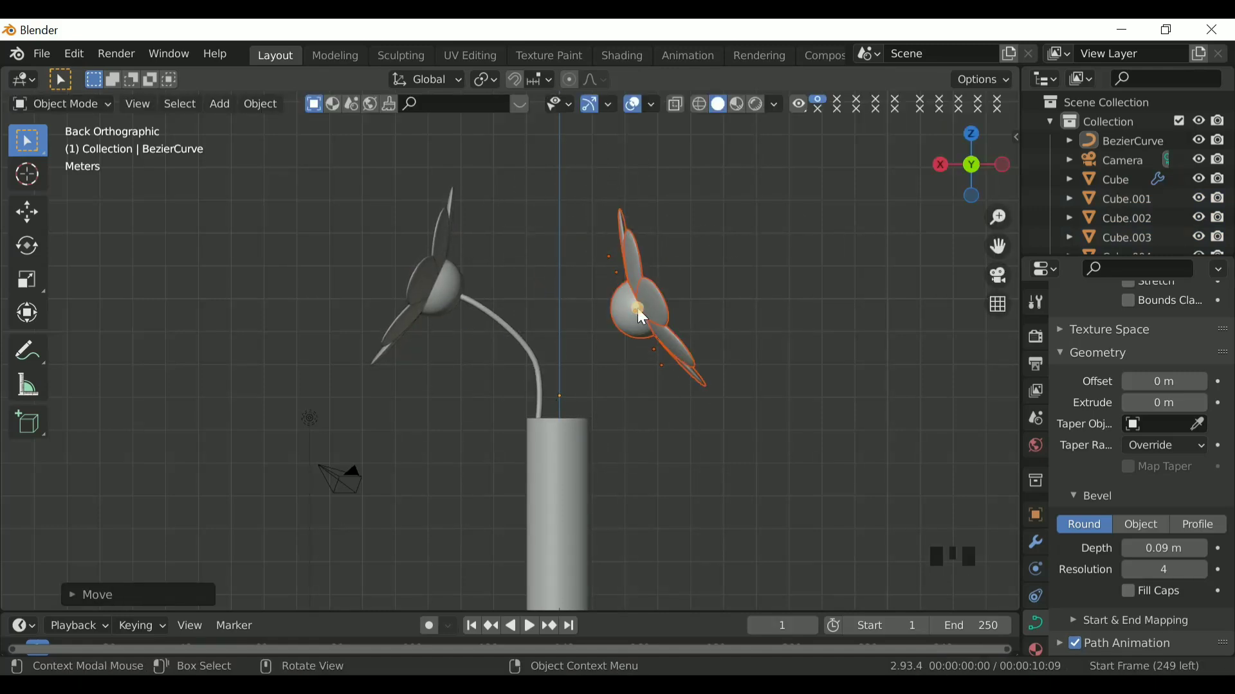
Step: In top view, rotate the duplicated flower to turn its face sideways
click(973, 135)
scroll(414, 222, up, 2)
scroll(414, 185, down, 2)
key(r)
click(495, 253)
Step: Try another rotation of the duplicated flower in top view and undo it
drag(569, 212, 687, 423)
key(r)
click(698, 395)
key(ctrl+z)
drag(562, 236, 647, 355)
scroll(345, 248, down, 2)
drag(305, 234, 444, 405)
Step: Add a Bezier curve in back view, move it along Z to the vase's rim and rotate it upright
click(1003, 162)
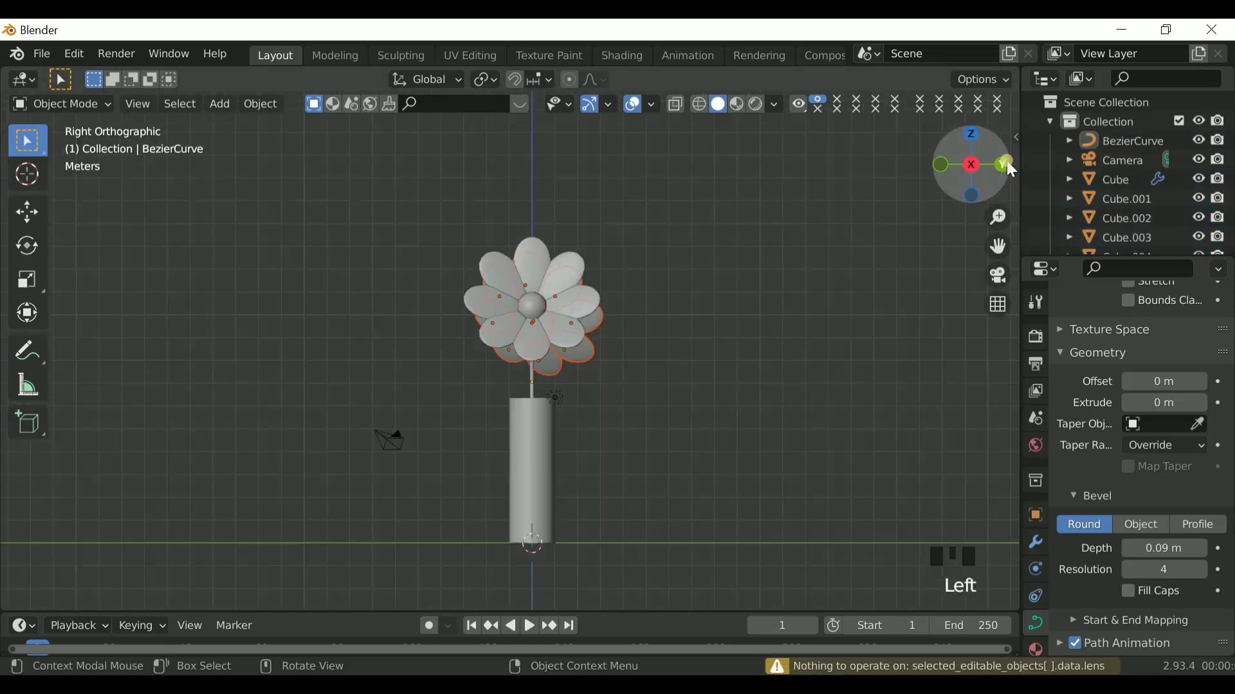
click(993, 162)
scroll(727, 257, up, 2)
key(shift+a)
mouse_move(408, 302)
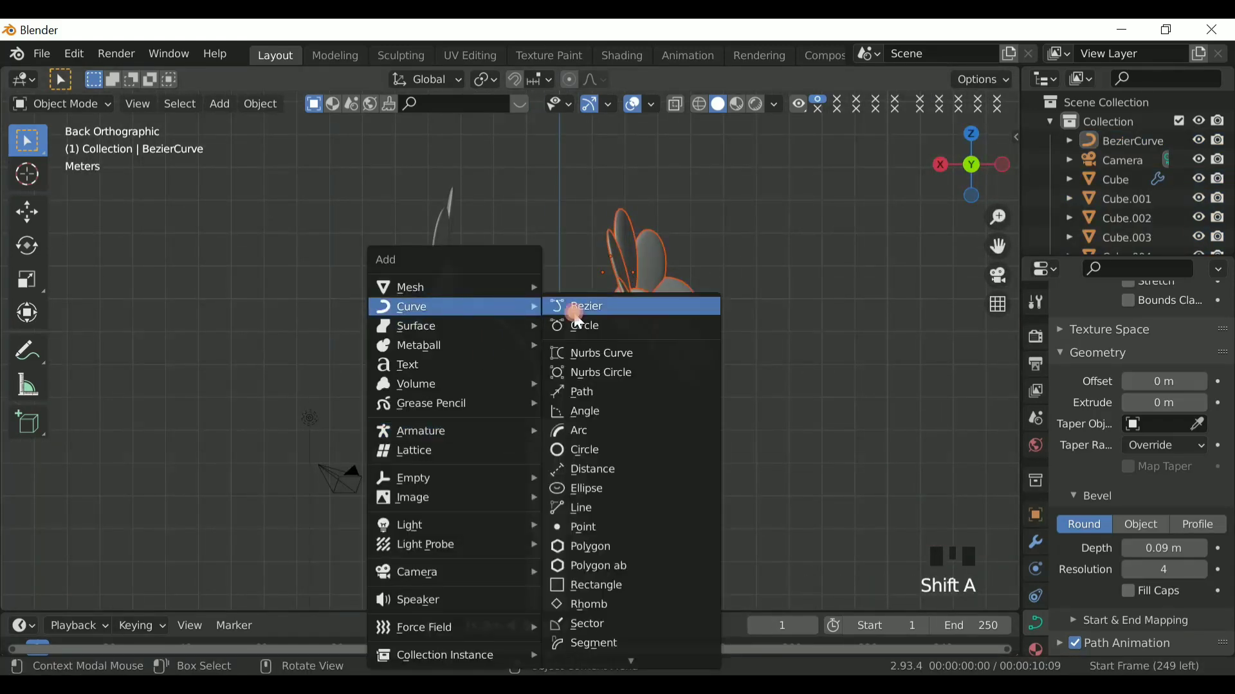
click(579, 305)
key(g)
key(z)
click(641, 448)
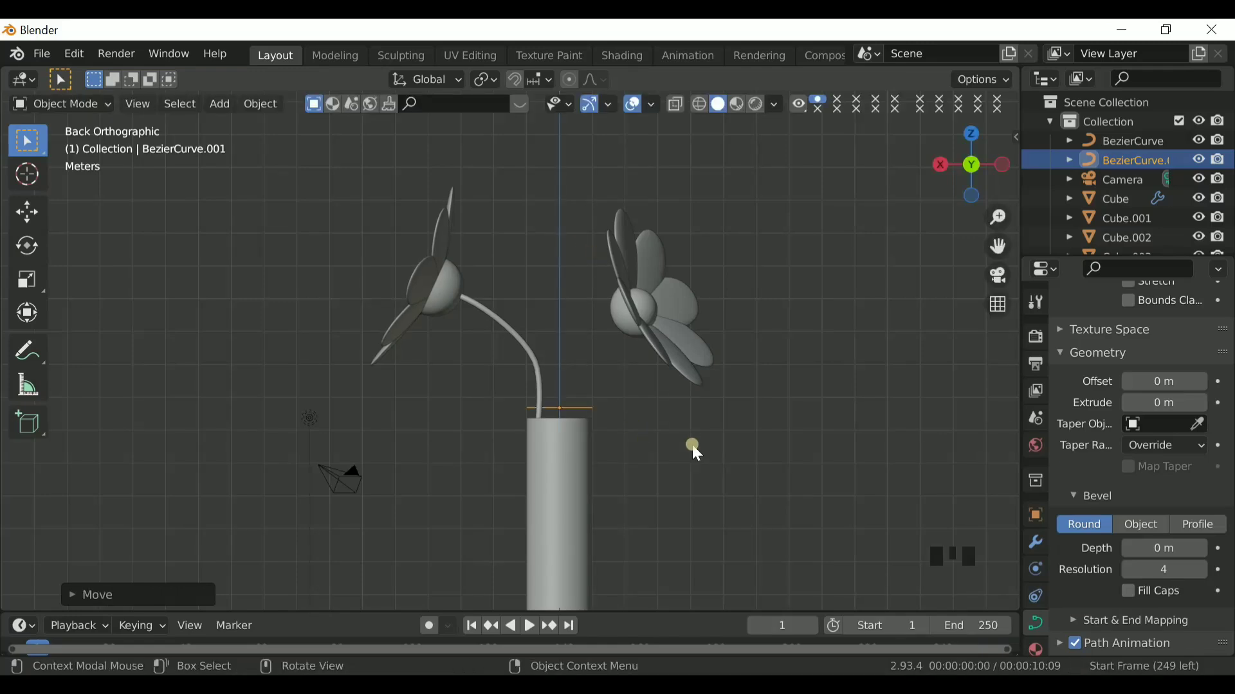
key(r)
key(Return)
Step: In Edit Mode, extrude a new control point straight up from the new curve's upper end
scroll(578, 337, up, 4)
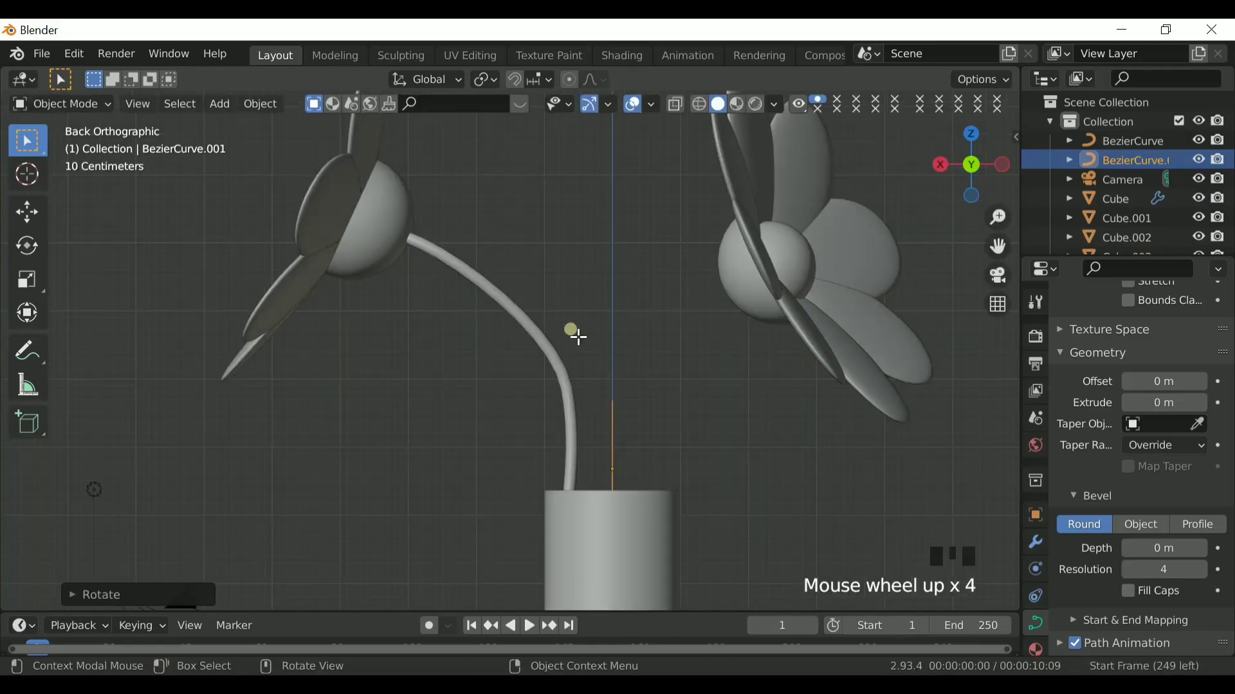
key(Tab)
click(656, 446)
key(e)
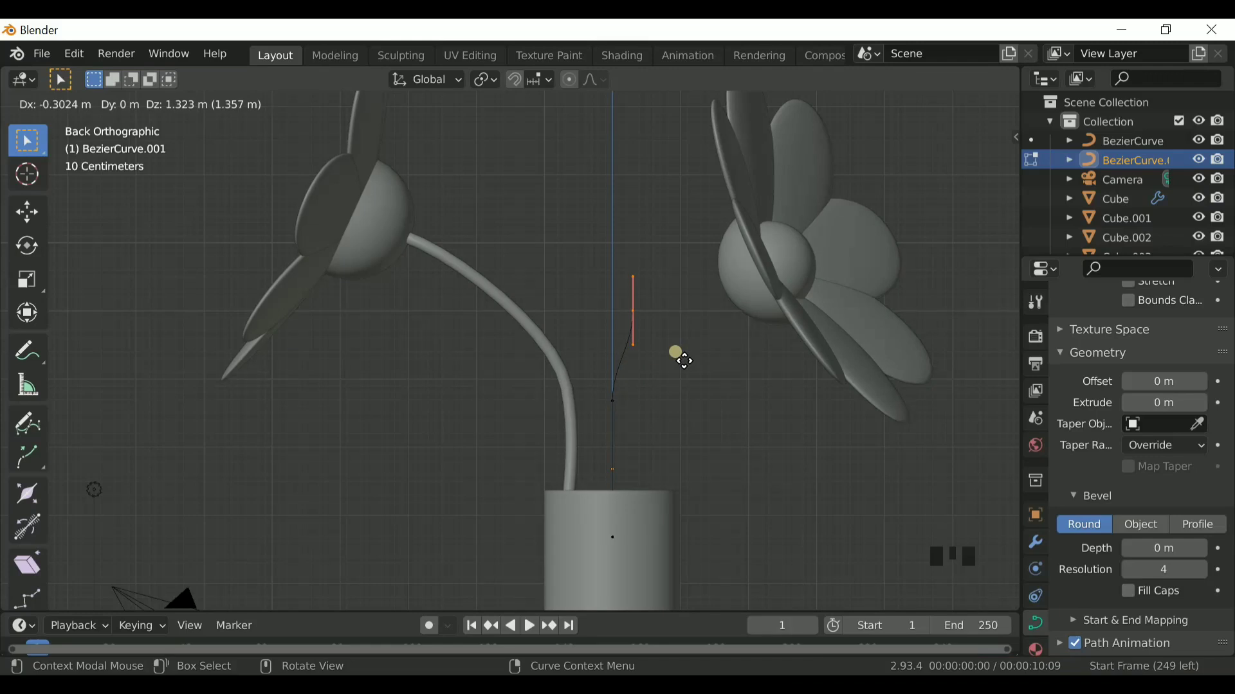
click(731, 351)
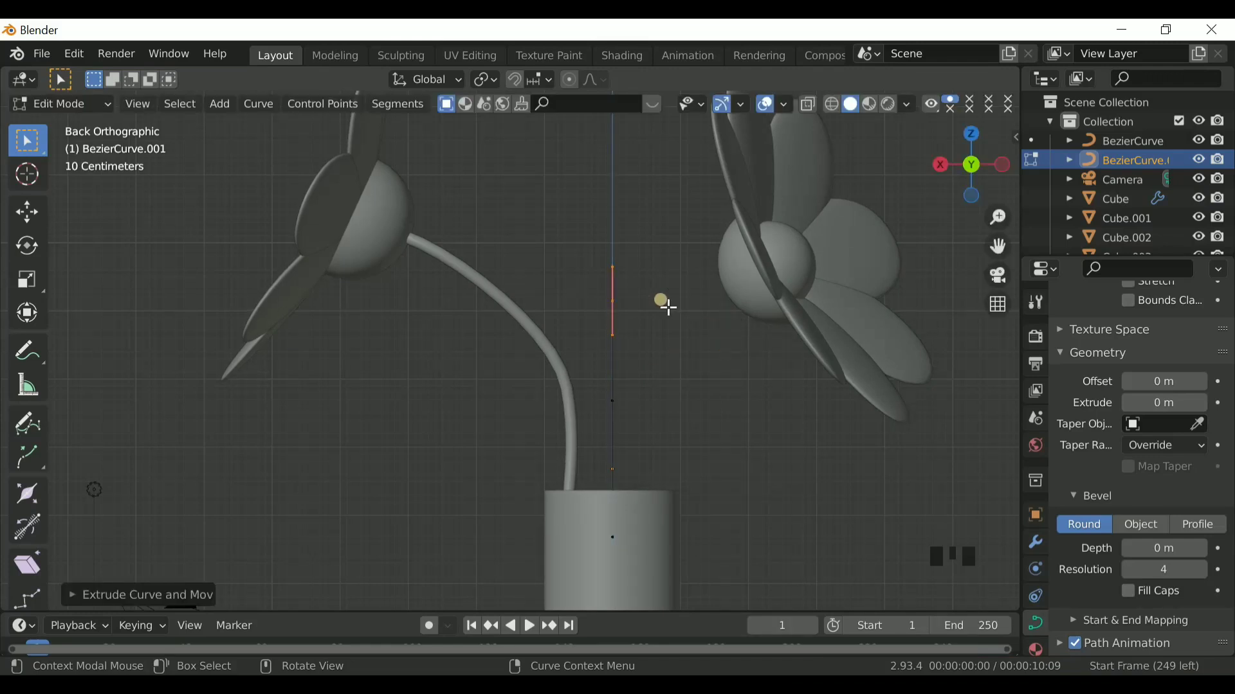
Step: Move the extruded point into the second flower's centre and rotate its handles to bend the curve towards it
key(g)
click(789, 283)
key(r)
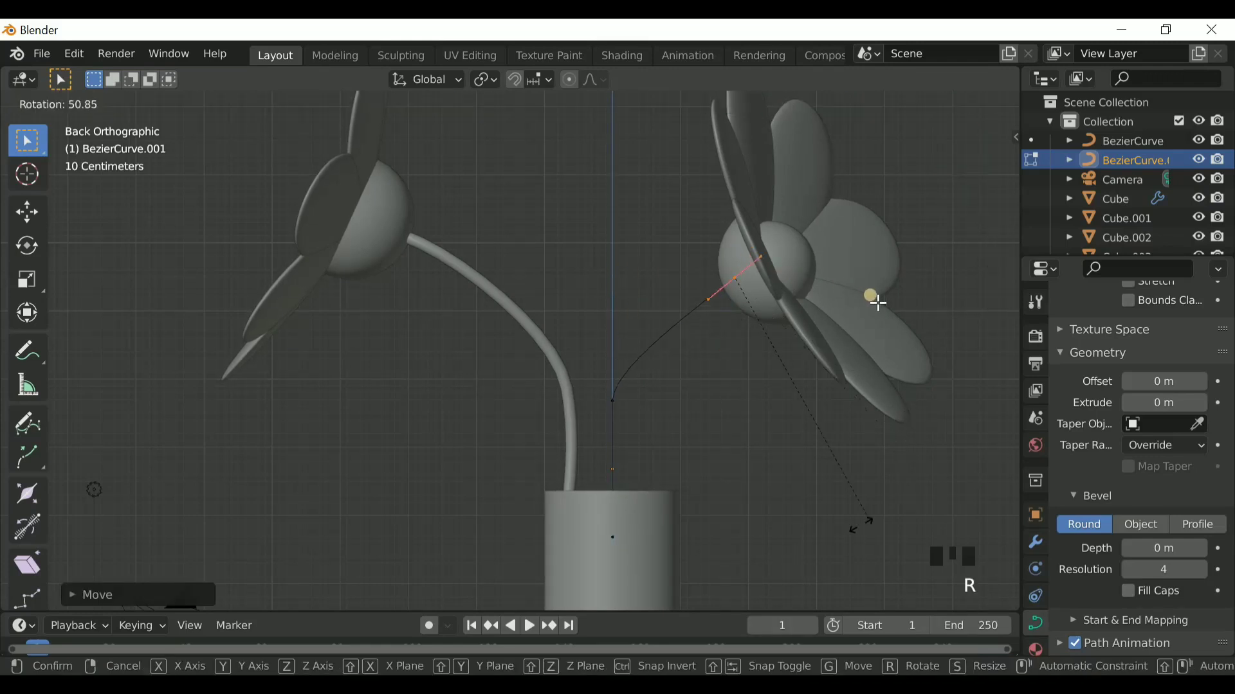
click(698, 535)
Step: Lower the second stem's bend point by about 0.43 m and shift the point below it sideways inside the vase
click(607, 383)
key(g)
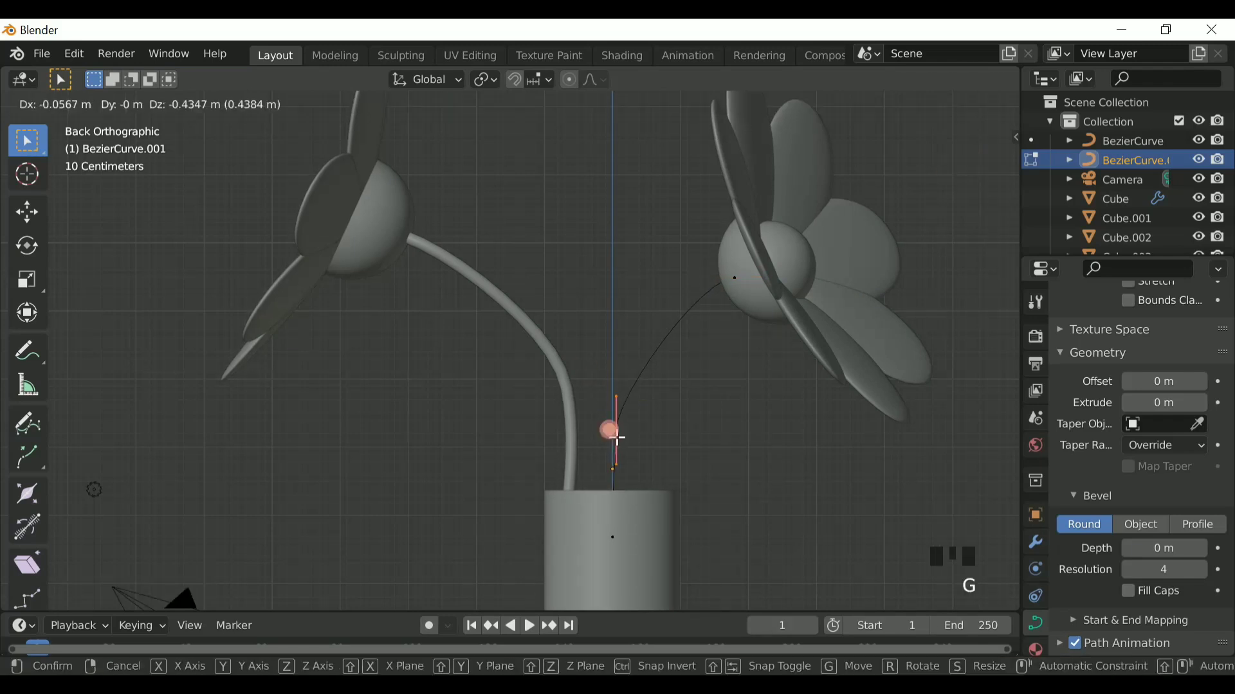
click(616, 438)
scroll(592, 497, down, 1)
click(600, 537)
key(g)
click(637, 515)
Step: Extrude the second stem's lowest point straight down along Z, deeper into the vase
key(e)
key(z)
click(653, 596)
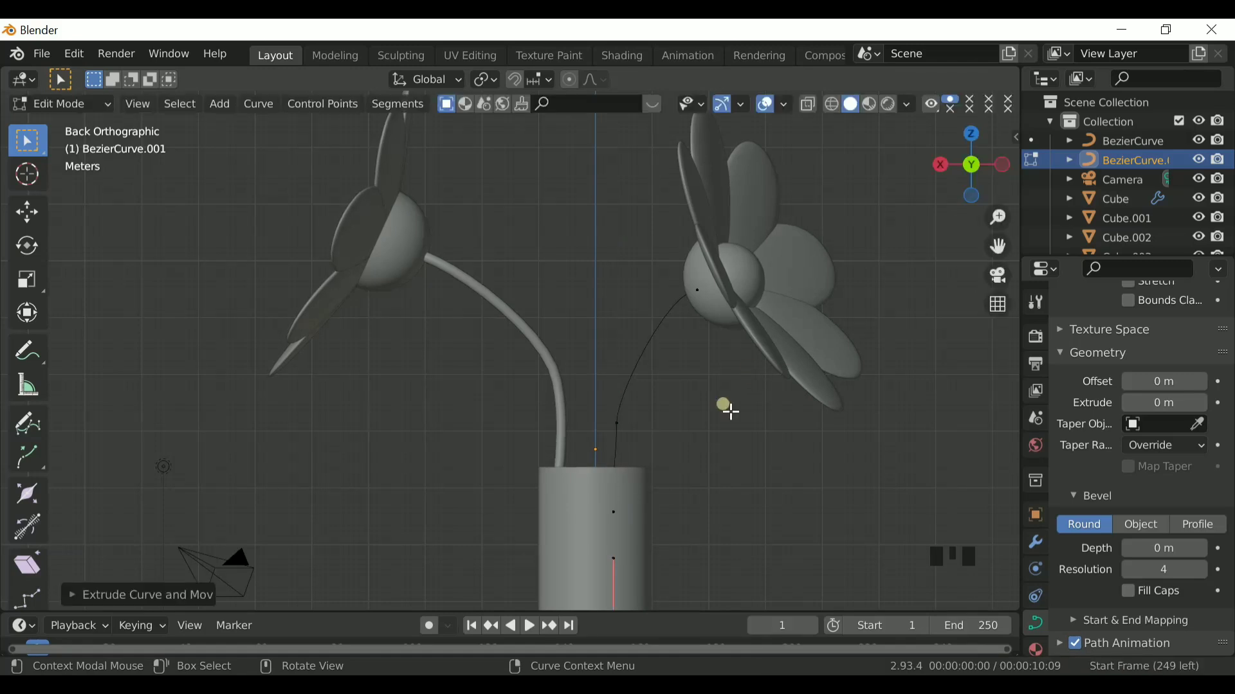
Step: Rotate the handles of the second stem's bend point to smooth the curve above the vase
click(616, 422)
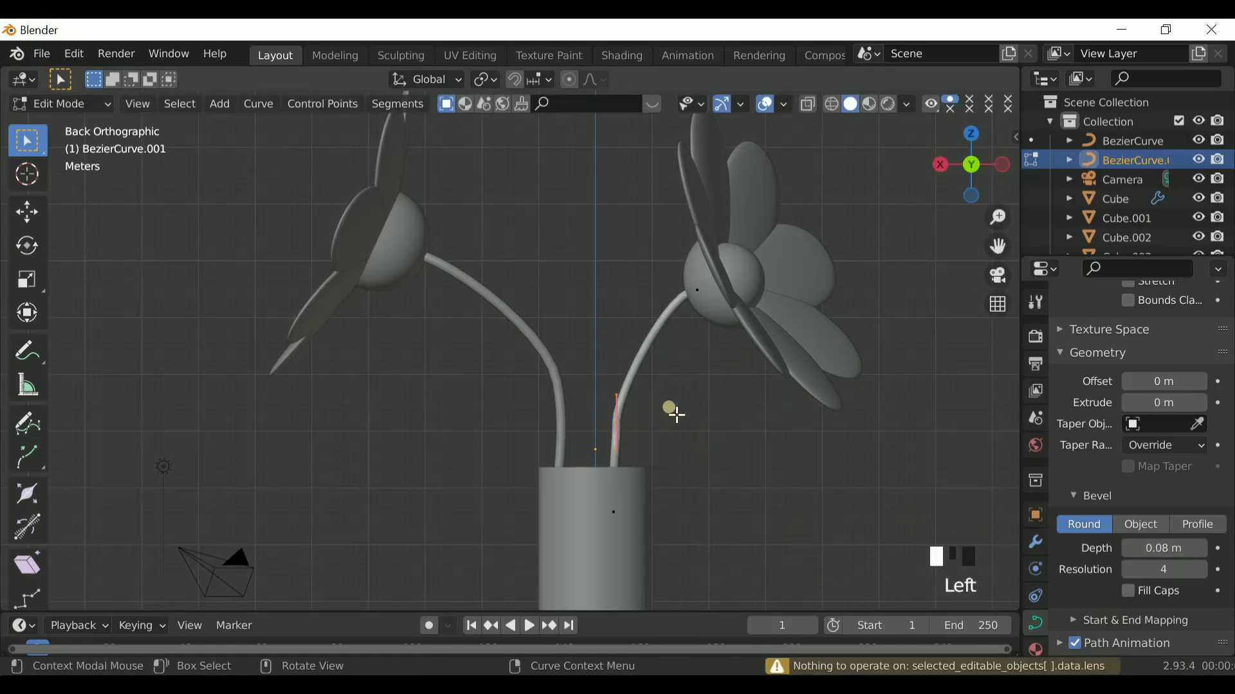
key(r)
click(707, 429)
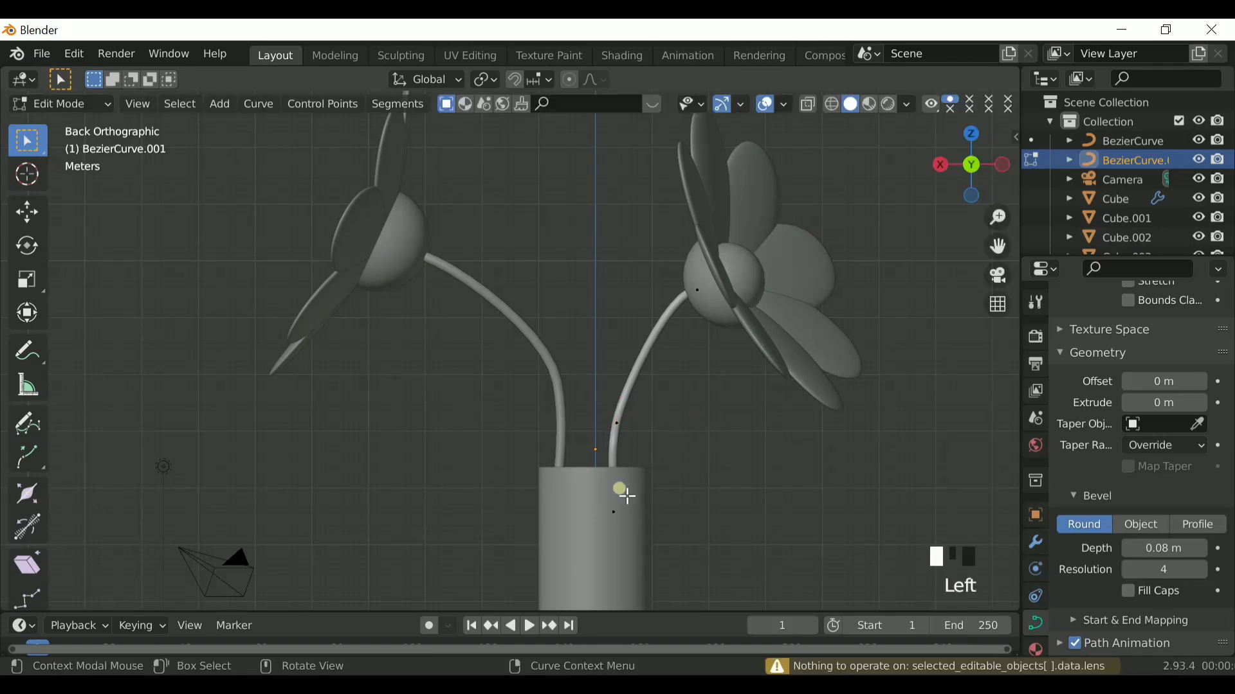
Step: Move the second stem's tip deeper into the flower's centre and rotate its handles by about -10 degrees
scroll(733, 454, down, 1)
scroll(653, 276, up, 2)
click(749, 304)
key(g)
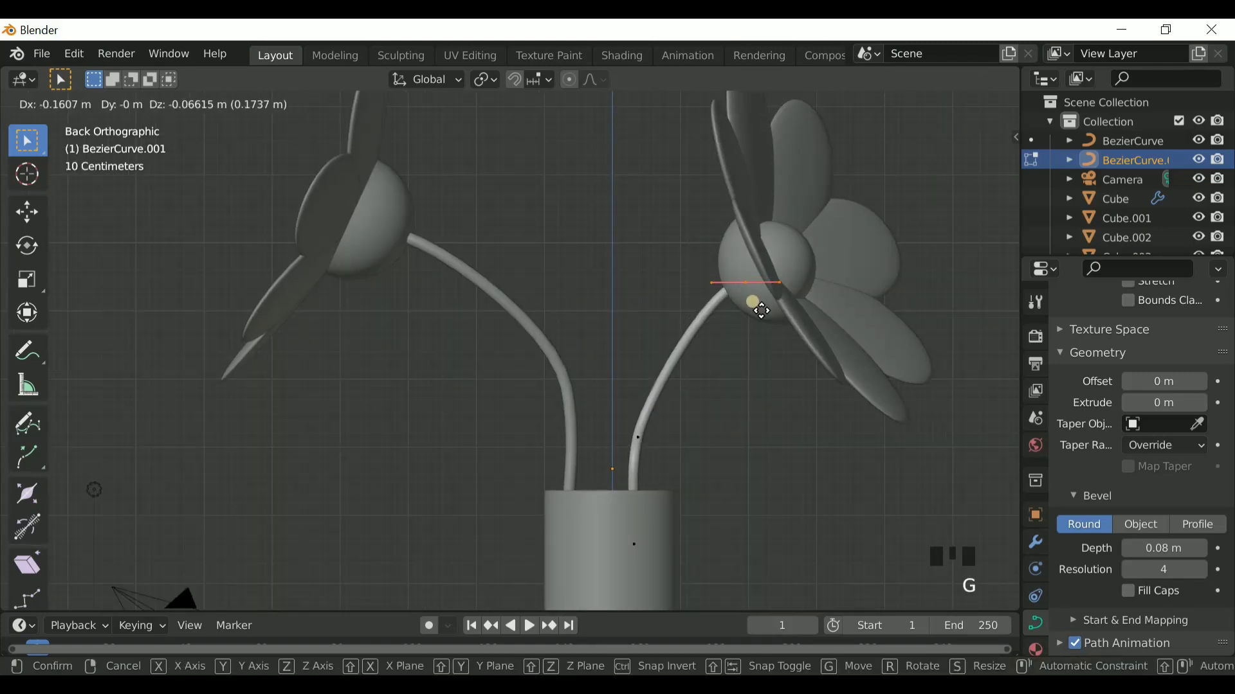
click(772, 302)
key(r)
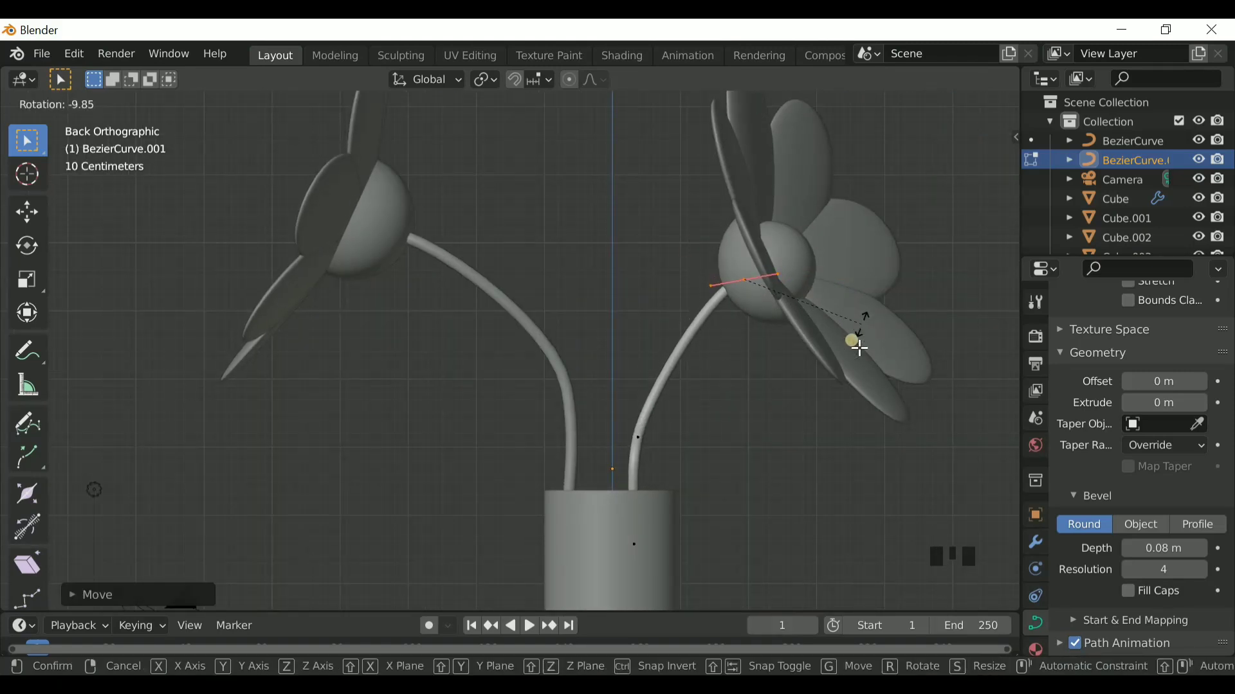
click(859, 348)
Step: Reposition the second stem's bend point slightly and return to Object Mode
click(637, 441)
key(g)
click(646, 451)
scroll(607, 176, down, 2)
drag(609, 182, 772, 215)
key(Tab)
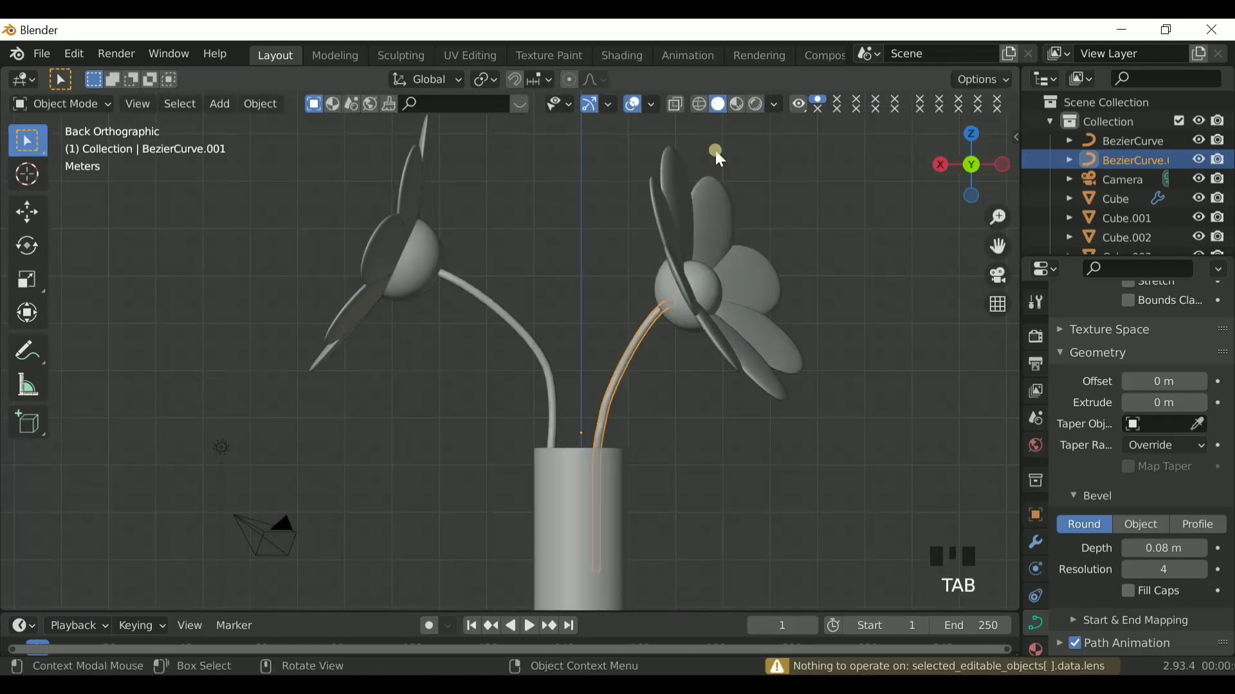
Step: Select all parts of the first flower and place a duplicate between the two existing flowers
click(791, 345)
scroll(450, 155, down, 2)
click(403, 385)
click(406, 389)
key(shift+d)
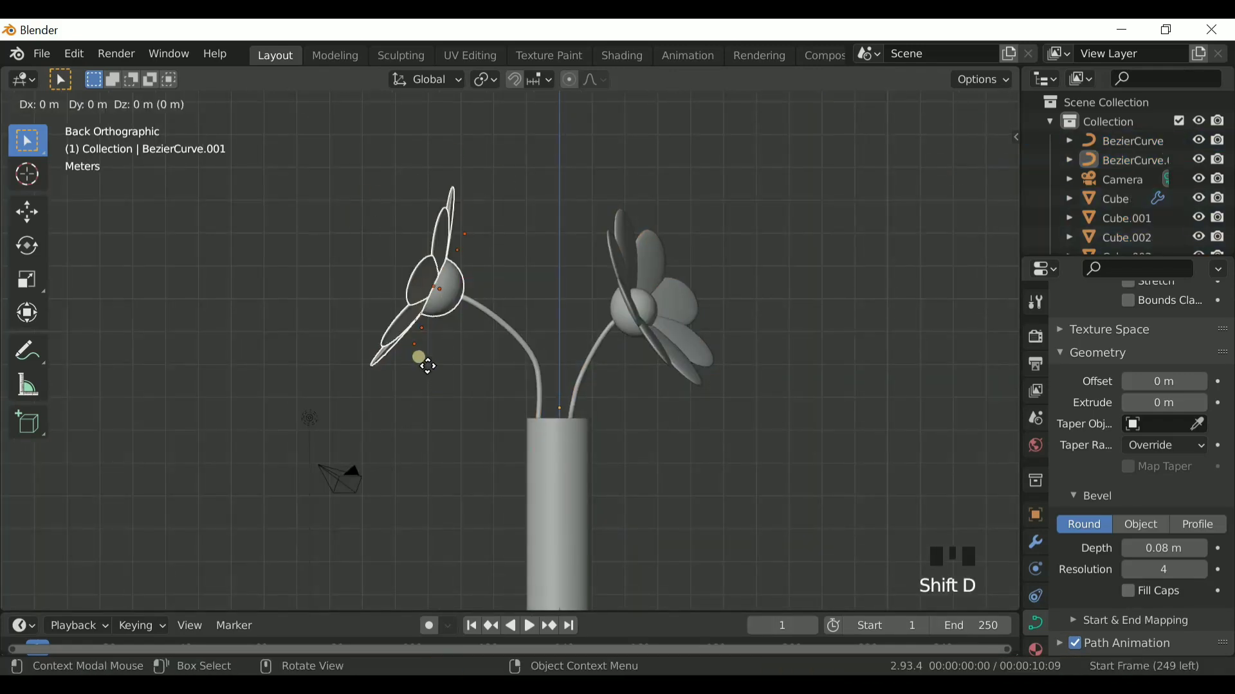
click(544, 401)
Step: In top view, move the third flower to the positive Y side of the vase and rotate it to face outward
click(971, 134)
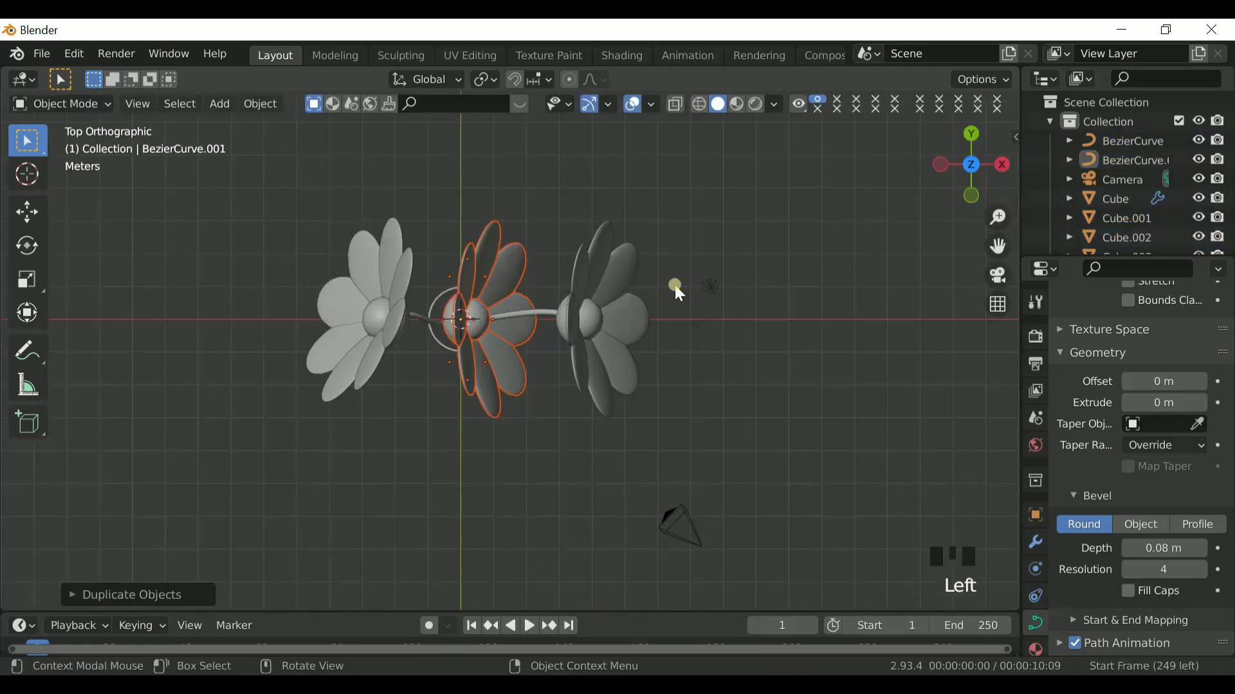
key(g)
click(414, 220)
drag(999, 248, 609, 340)
key(r)
click(519, 187)
key(g)
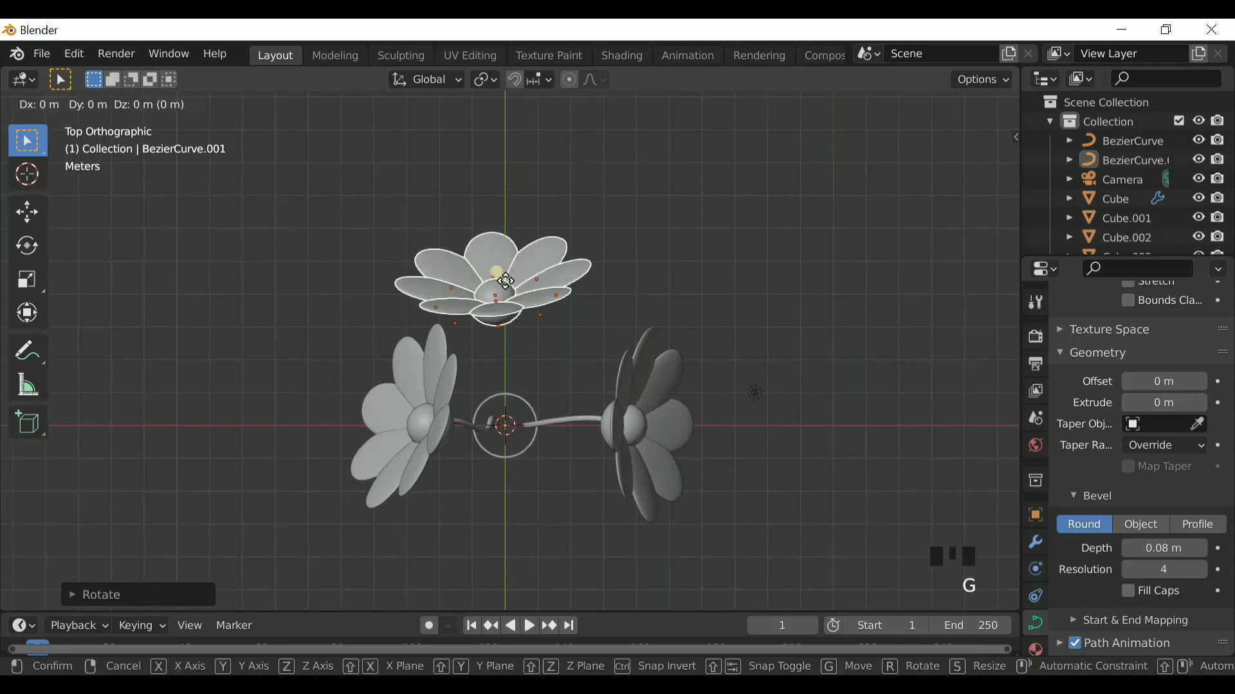
click(558, 306)
key(r)
click(733, 311)
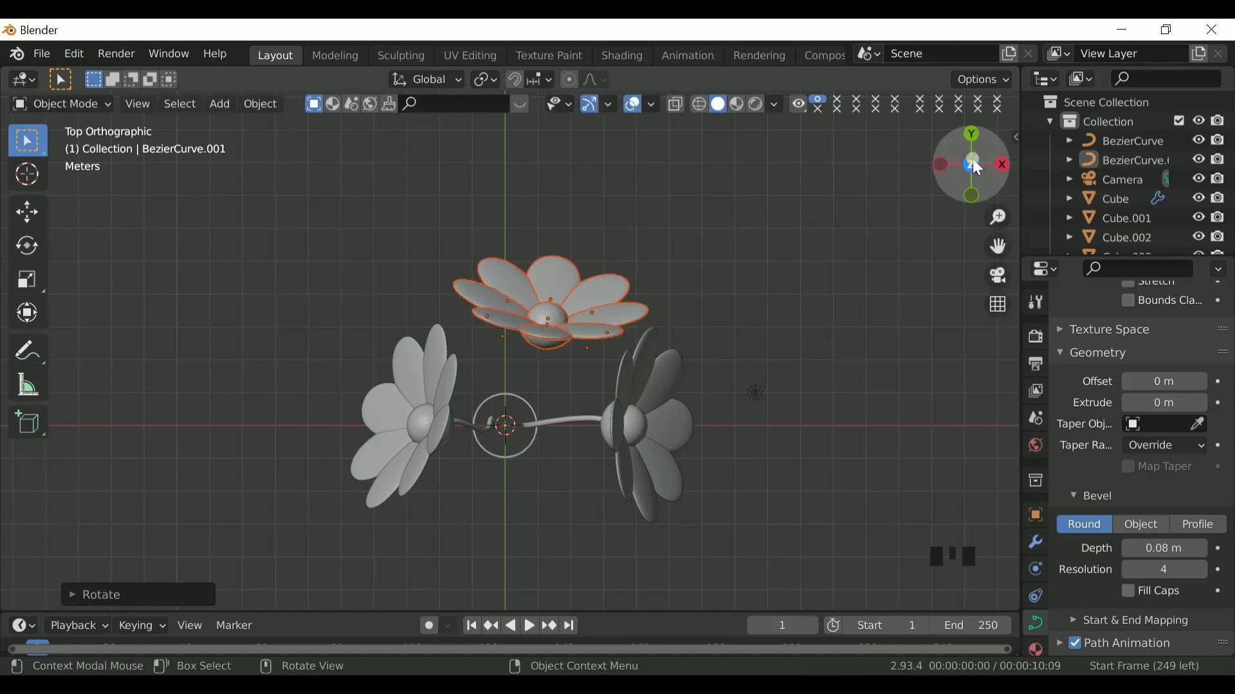
Step: In Edit Mode, rotate the second stem's bend point by about -44 degrees, and adjust its rotation again from another angle
click(970, 135)
drag(962, 134, 945, 174)
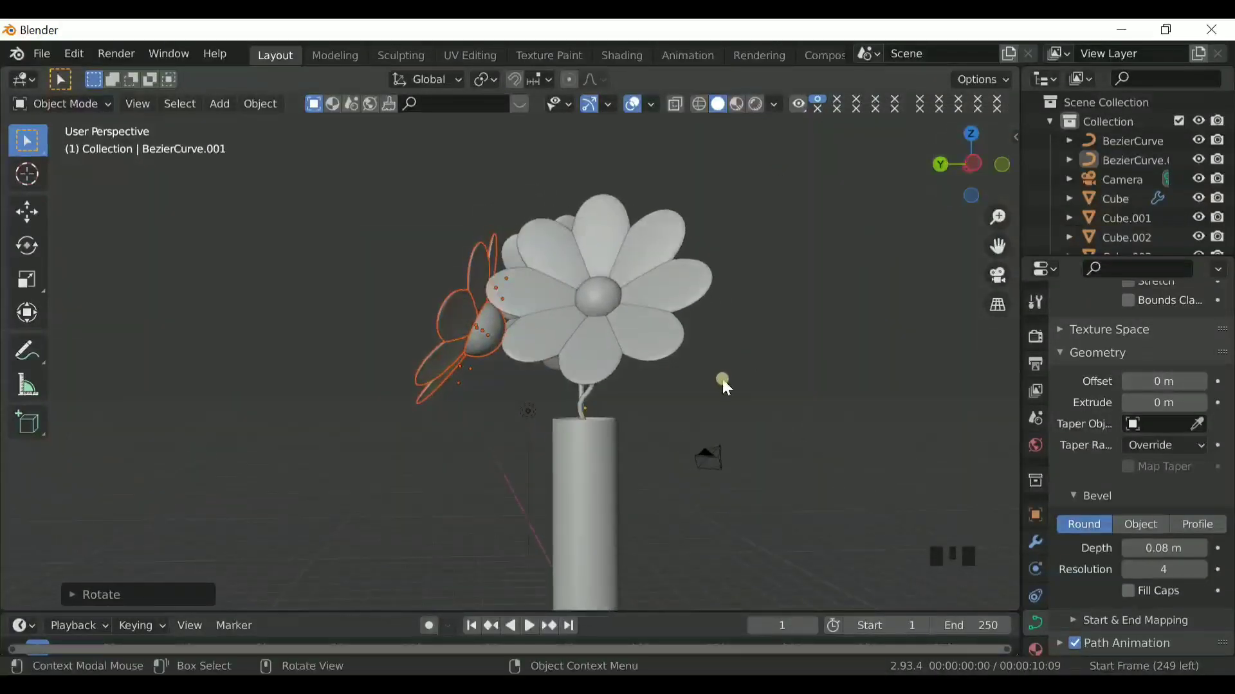
click(727, 380)
key(Tab)
scroll(656, 421, up, 4)
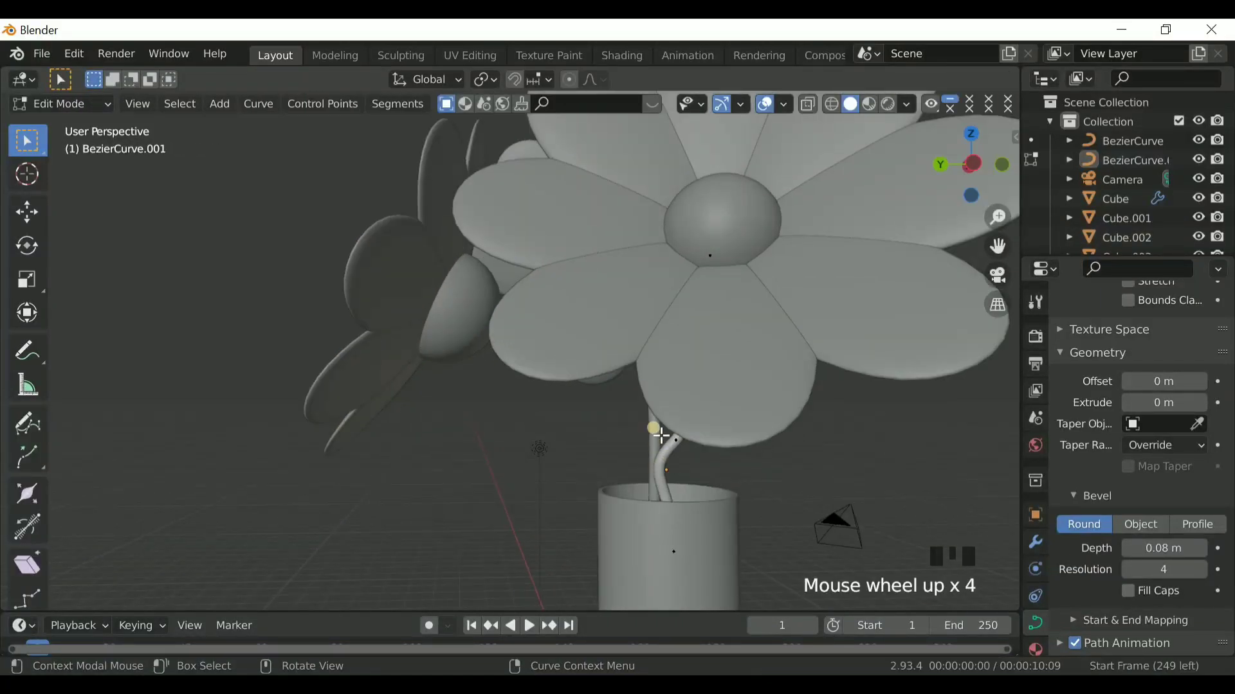
click(673, 443)
key(r)
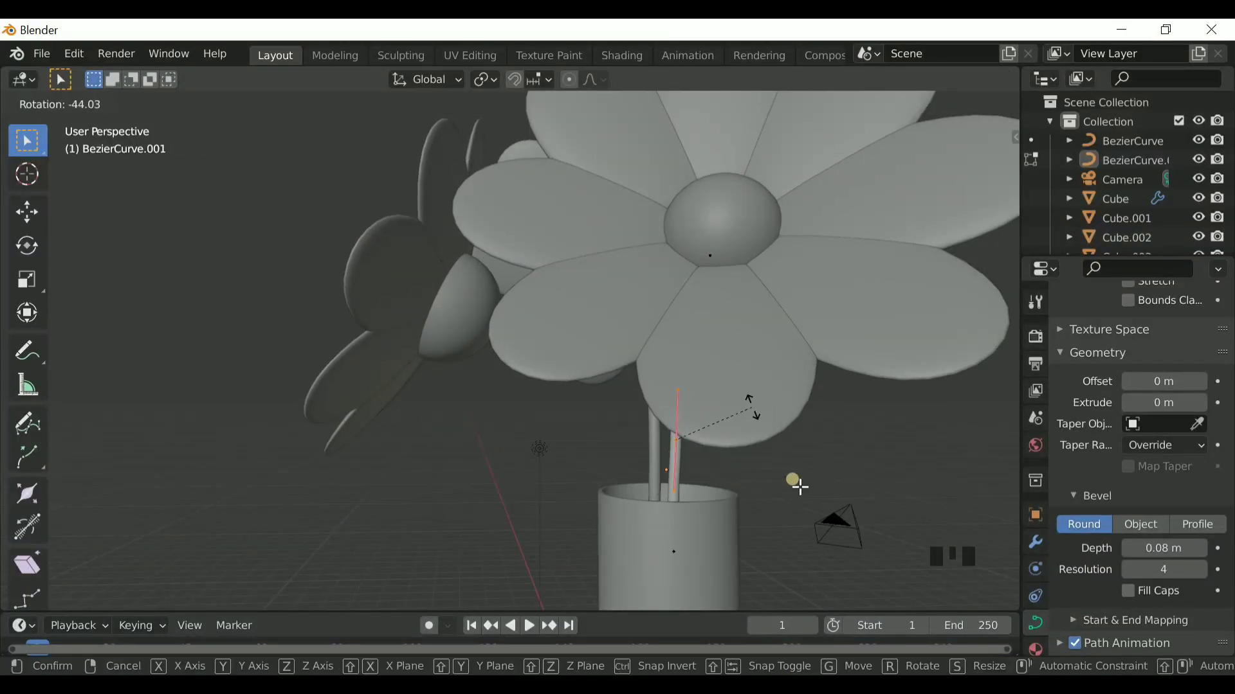
click(799, 487)
drag(1005, 153, 973, 160)
key(r)
click(715, 362)
Step: In Object Mode, add a third Bezier curve and move it up to the vase's opening
key(Tab)
key(shift+s)
key(shift+a)
mouse_move(727, 307)
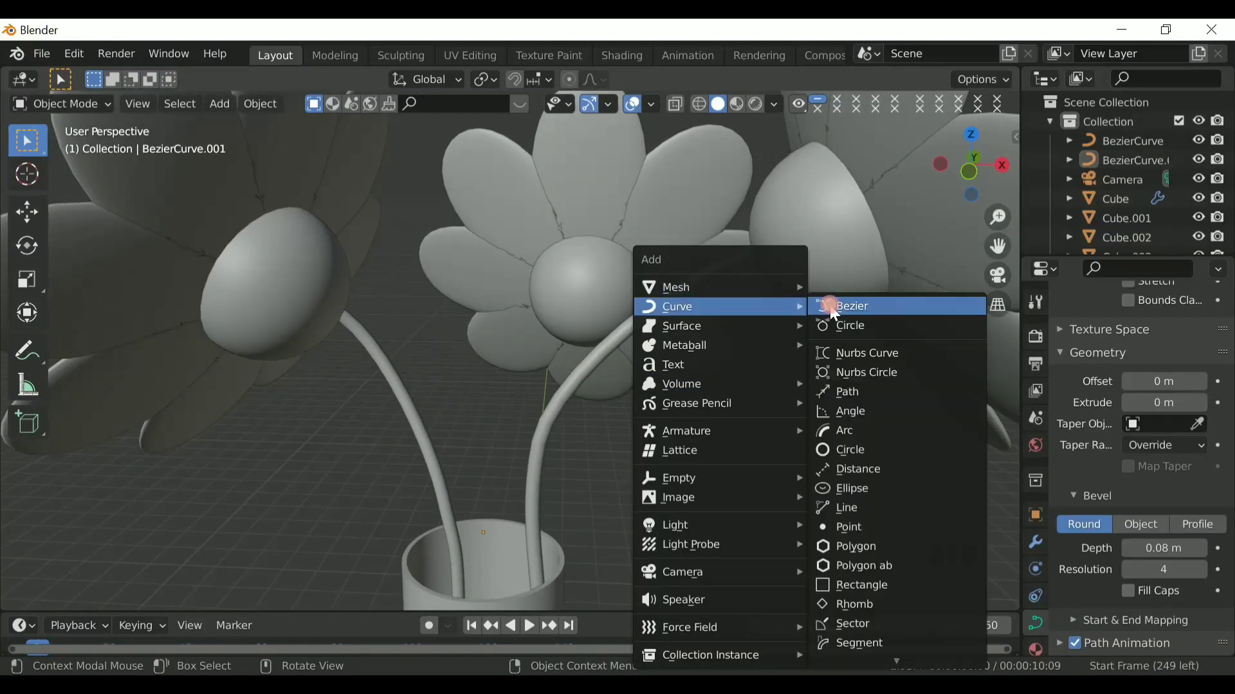
click(834, 308)
key(g)
click(732, 495)
Step: Rotate the third curve 90 degrees about the Y axis to stand it upright
key(r)
key(y)
key(9)
key(0)
key(Return)
Step: Enter Edit Mode on the third curve, set its bevel depth to 0.06 m and switch to back view
key(Tab)
drag(955, 161, 889, 149)
drag(1147, 547, 1160, 546)
click(950, 167)
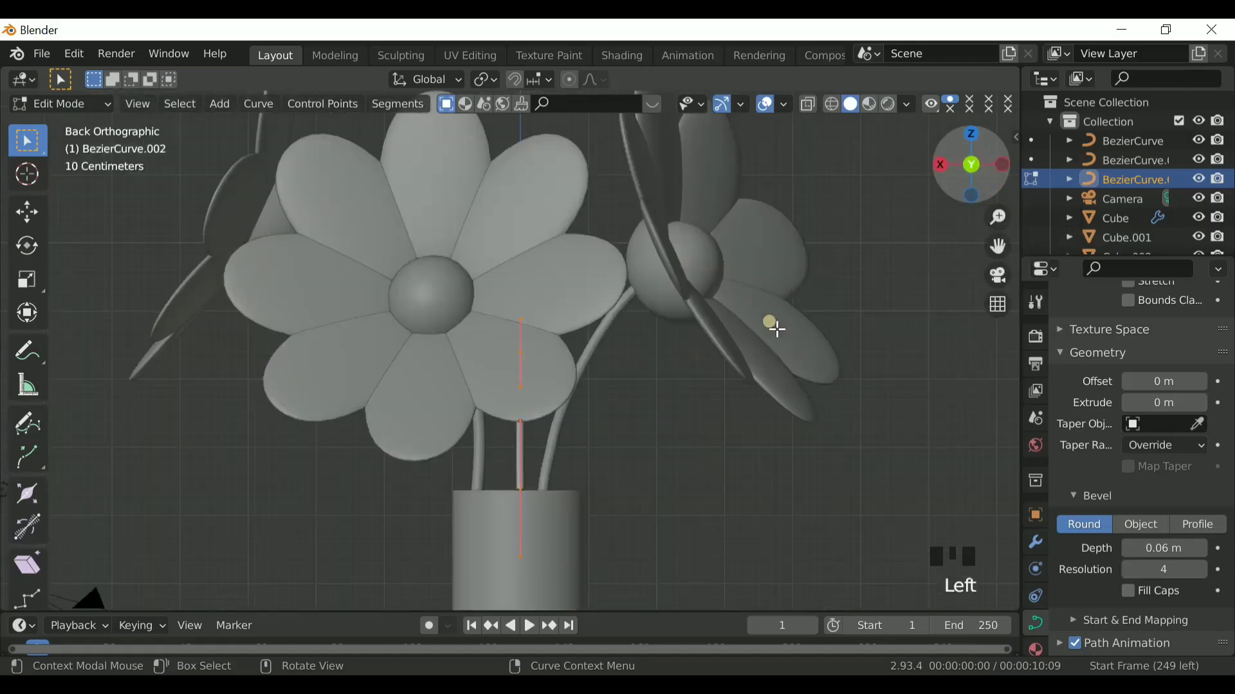
Step: Rotate the top control point of the third stem to tilt its upper end
drag(946, 157, 965, 175)
click(962, 167)
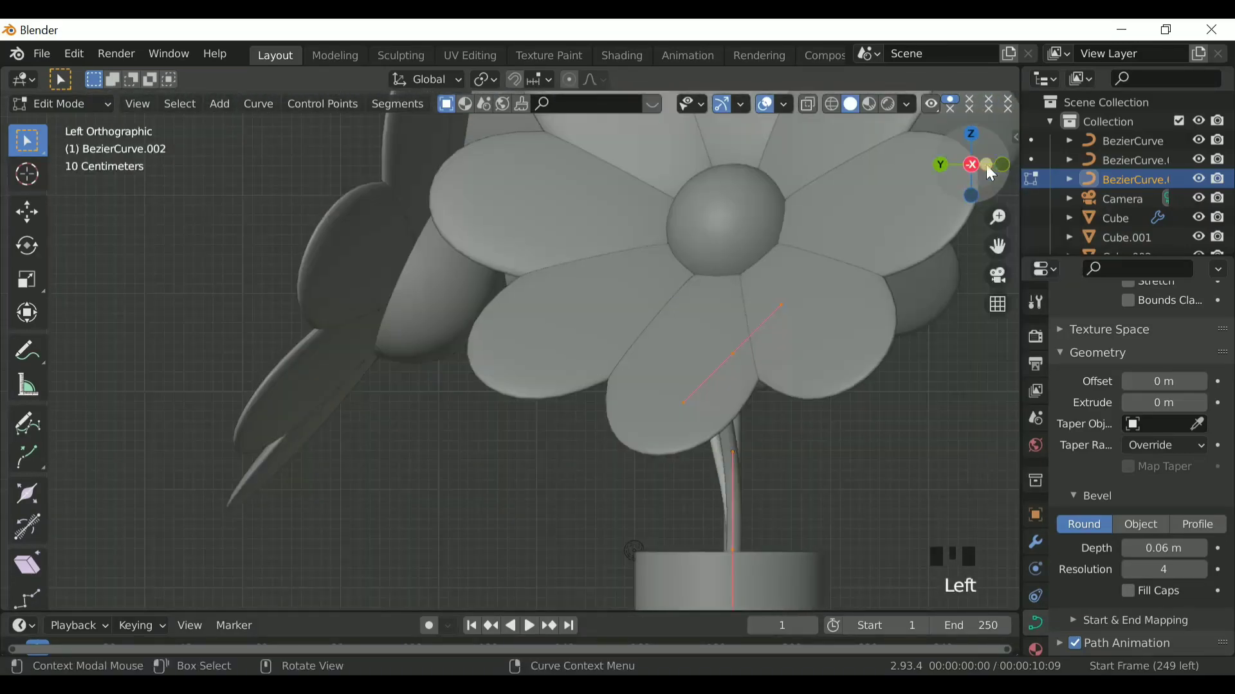
key(alt+z)
key(z)
key(alt+z)
scroll(882, 295, up, 13)
drag(971, 165, 968, 197)
scroll(687, 306, down, 15)
drag(338, 336, 381, 361)
key(r)
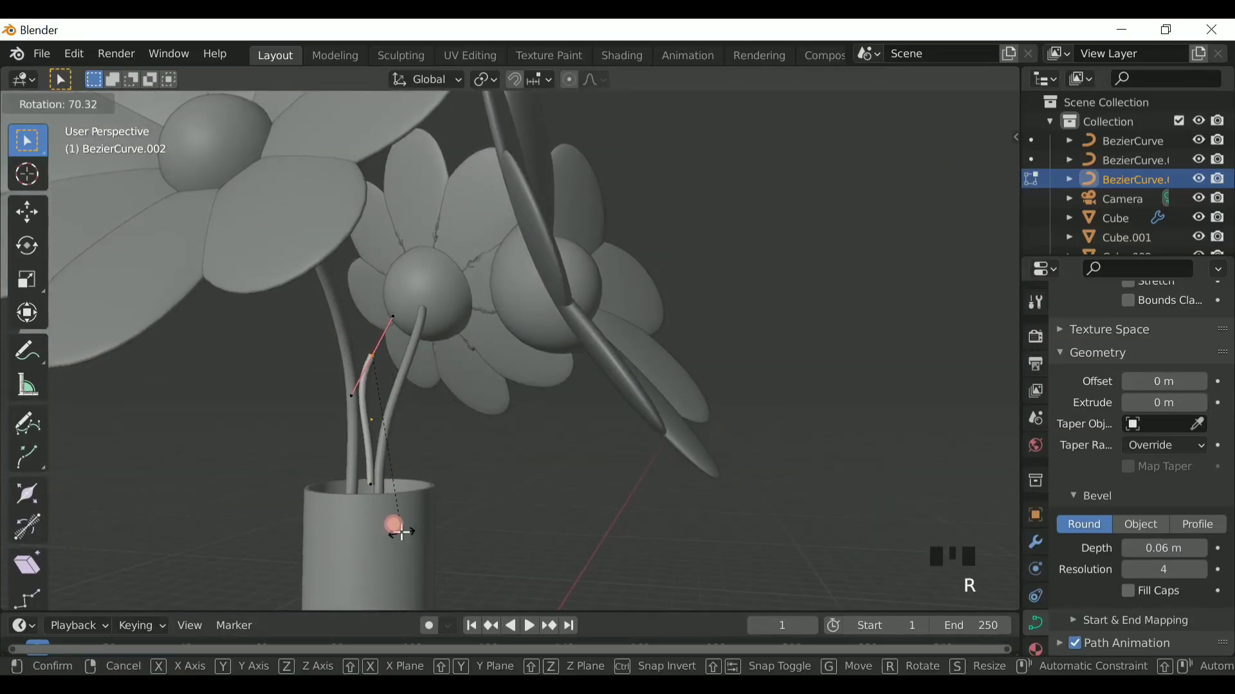
click(530, 384)
Step: In right view, move the third stem's top point about 2.73 m along Y and 0.74 m up, and its lower point about 0.77 m and 0.91 m
key(KP_3)
key(g)
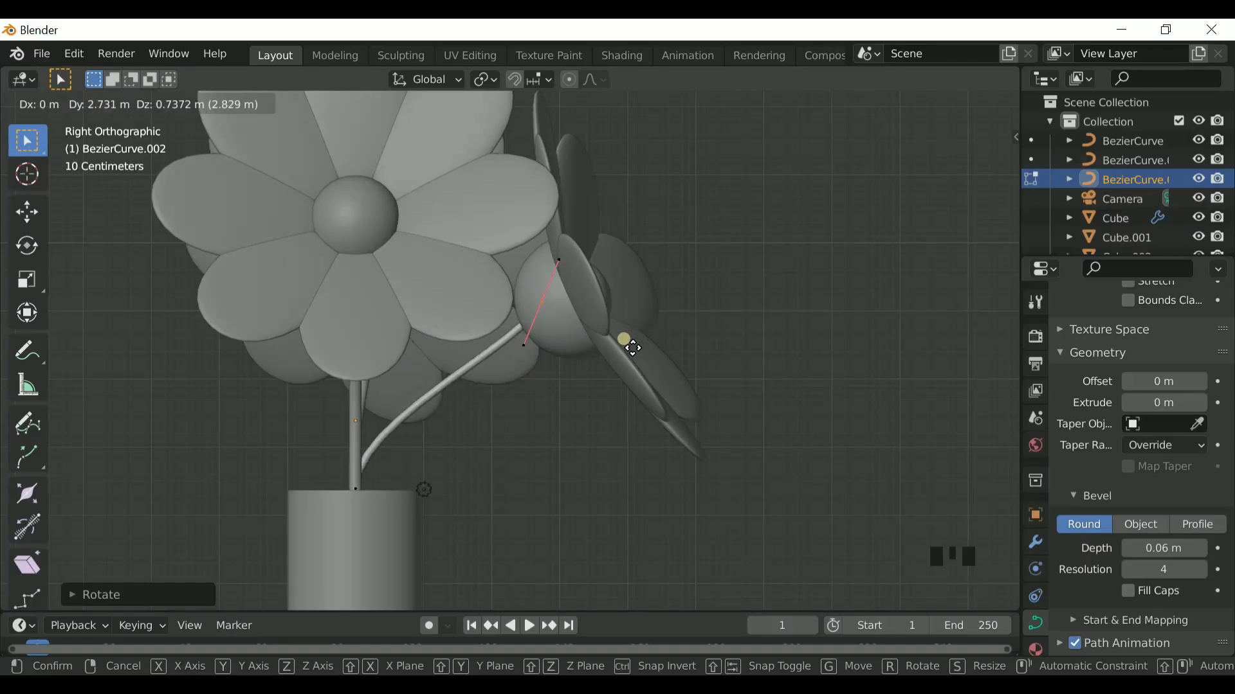
click(633, 347)
drag(330, 475, 361, 501)
key(g)
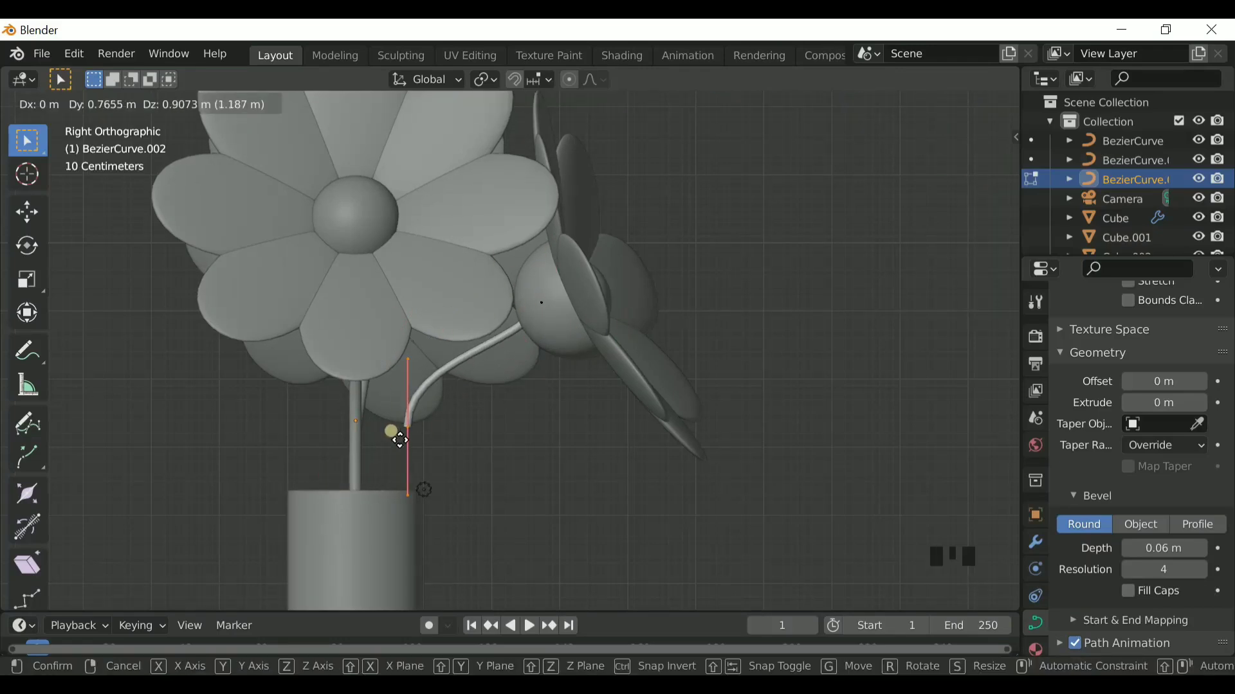
click(399, 440)
Step: Extrude the third stem's lower point straight down into the vase and rotate the stem's bend point
key(e)
click(406, 101)
scroll(454, 322, down, 4)
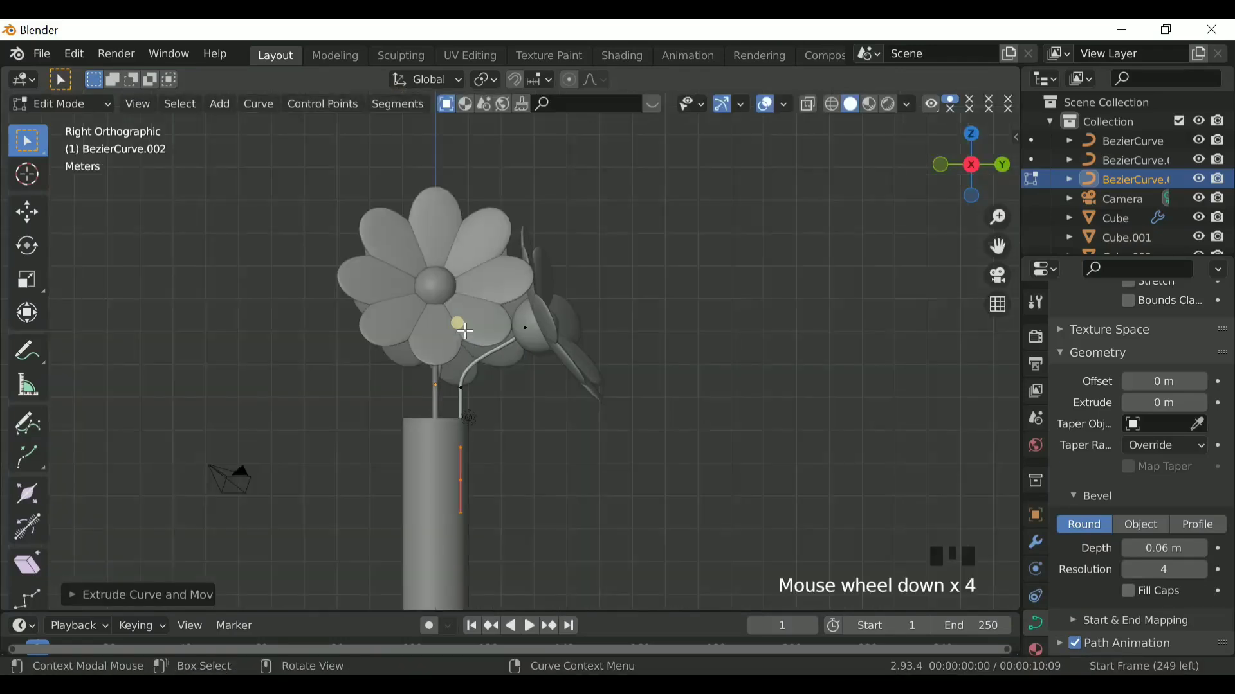
scroll(418, 394, up, 3)
click(601, 386)
key(r)
click(610, 390)
Step: Set the third stem's bevel depth to 0.08 m and move its top point onto the middle flower's centre
drag(971, 164, 1027, 345)
drag(967, 165, 913, 162)
scroll(484, 301, up, 1)
click(493, 309)
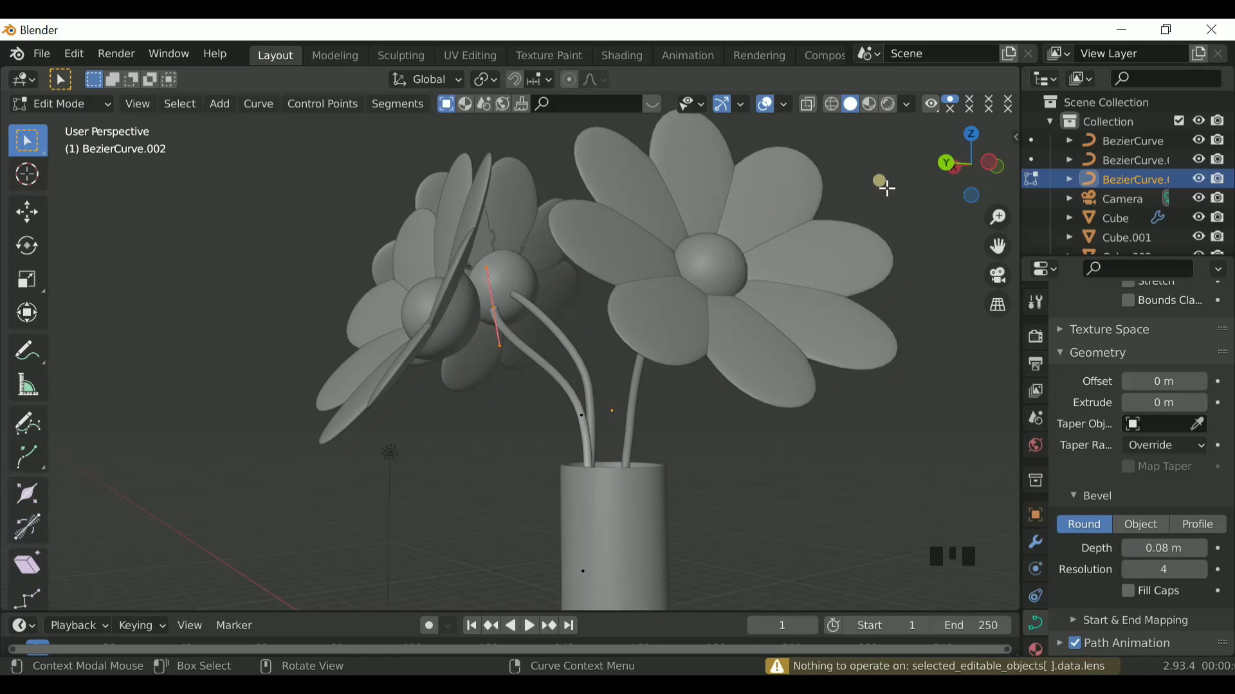
click(993, 165)
drag(994, 164, 858, 219)
key(g)
click(558, 329)
key(g)
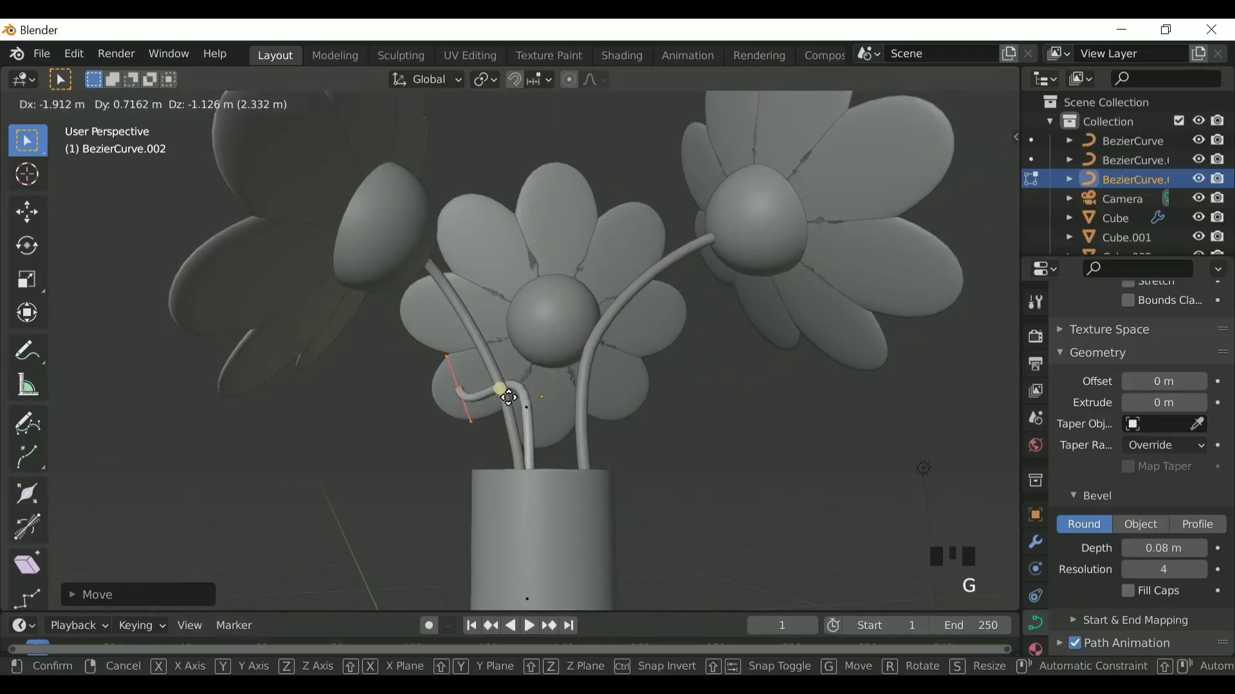
click(546, 422)
Step: Move the third stem's bend point and rotate it to shape the curve beneath the middle flower
key(g)
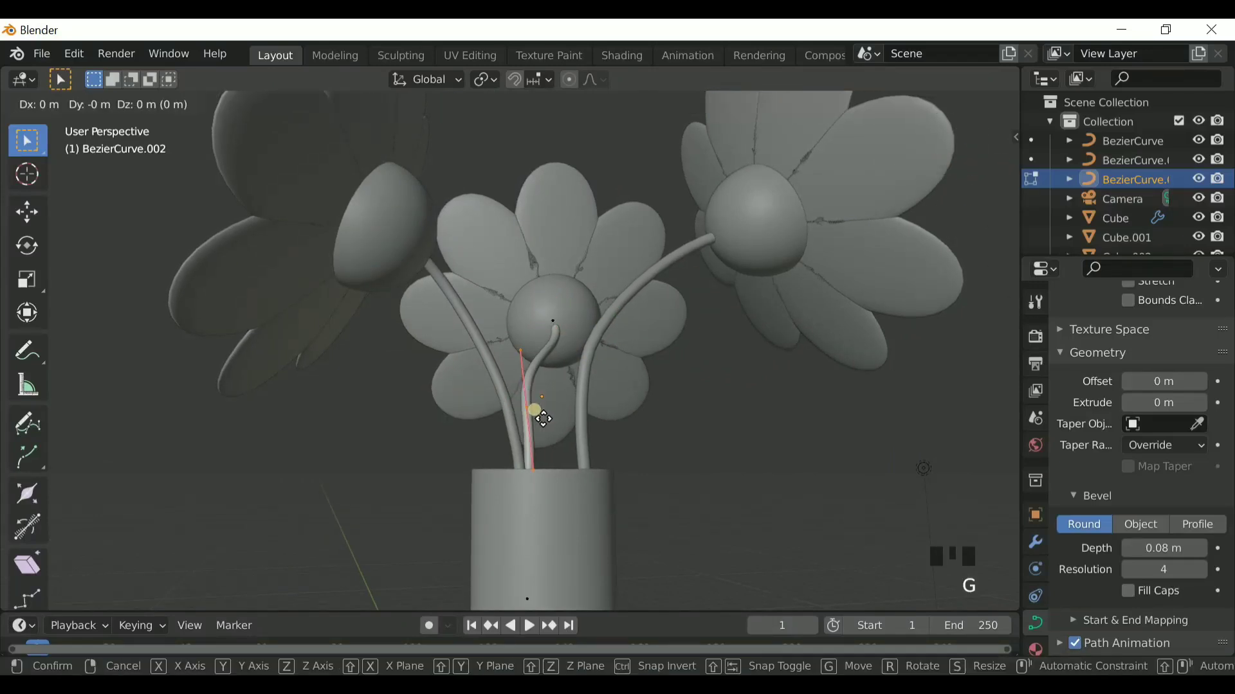
click(669, 330)
key(r)
click(731, 368)
Step: Return to Object Mode, deselect the stem and inspect the whole bouquet with X-ray temporarily on
drag(970, 165, 883, 177)
scroll(697, 323, down, 2)
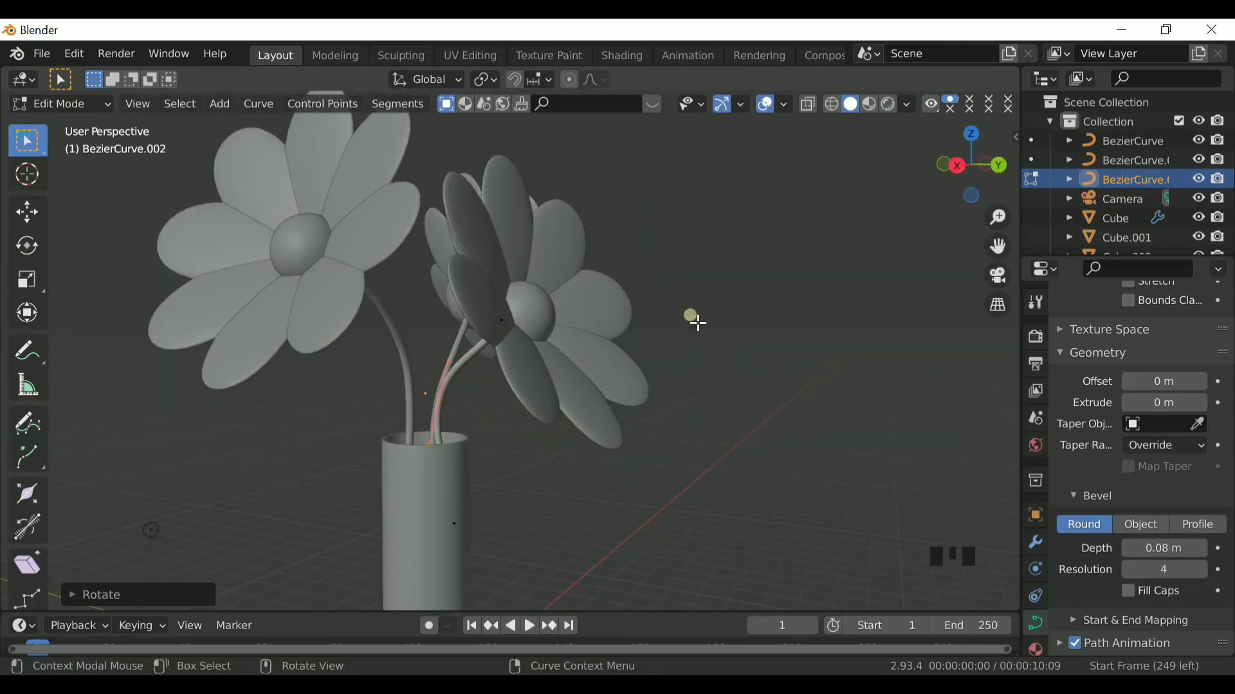
scroll(698, 323, down, 3)
drag(984, 166, 997, 170)
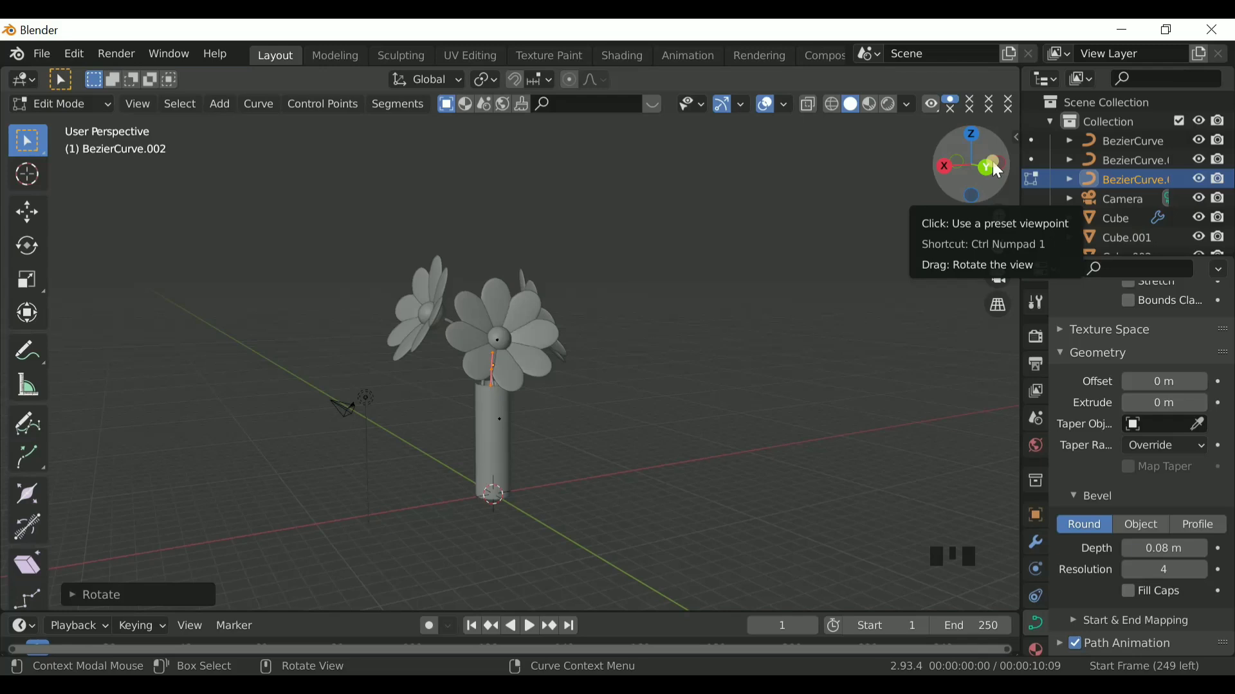
scroll(667, 394, down, 1)
scroll(672, 397, up, 1)
key(Tab)
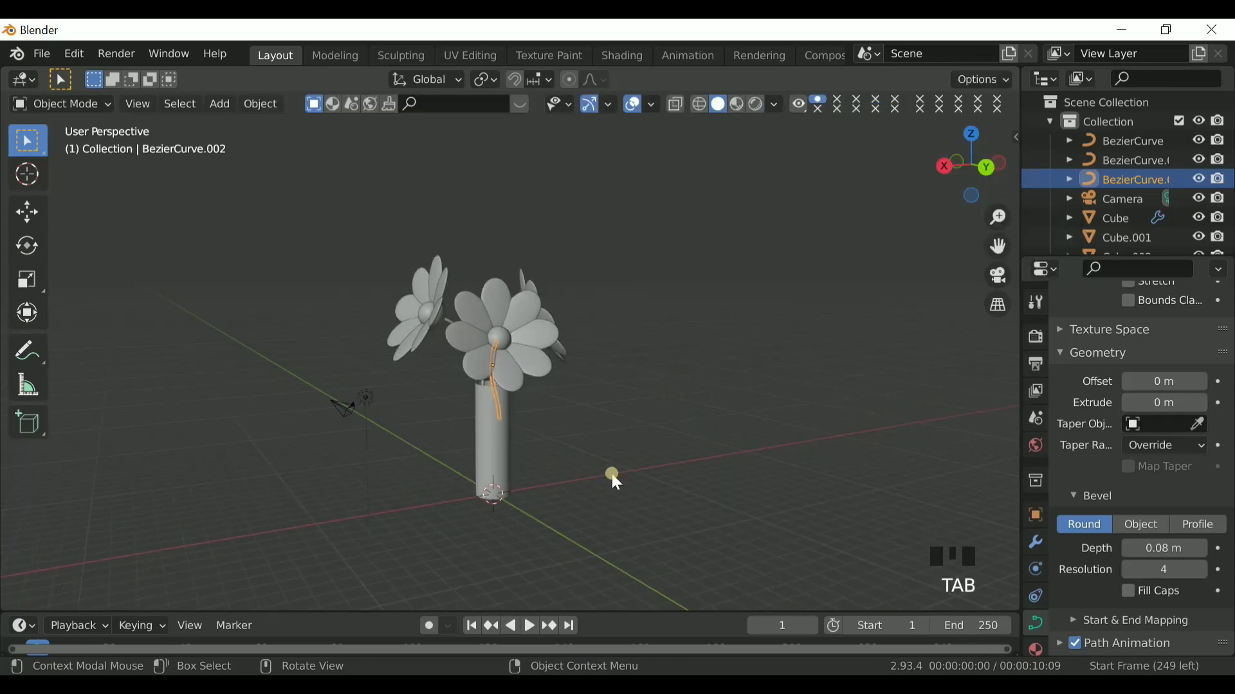
click(504, 511)
key(alt+z)
click(996, 305)
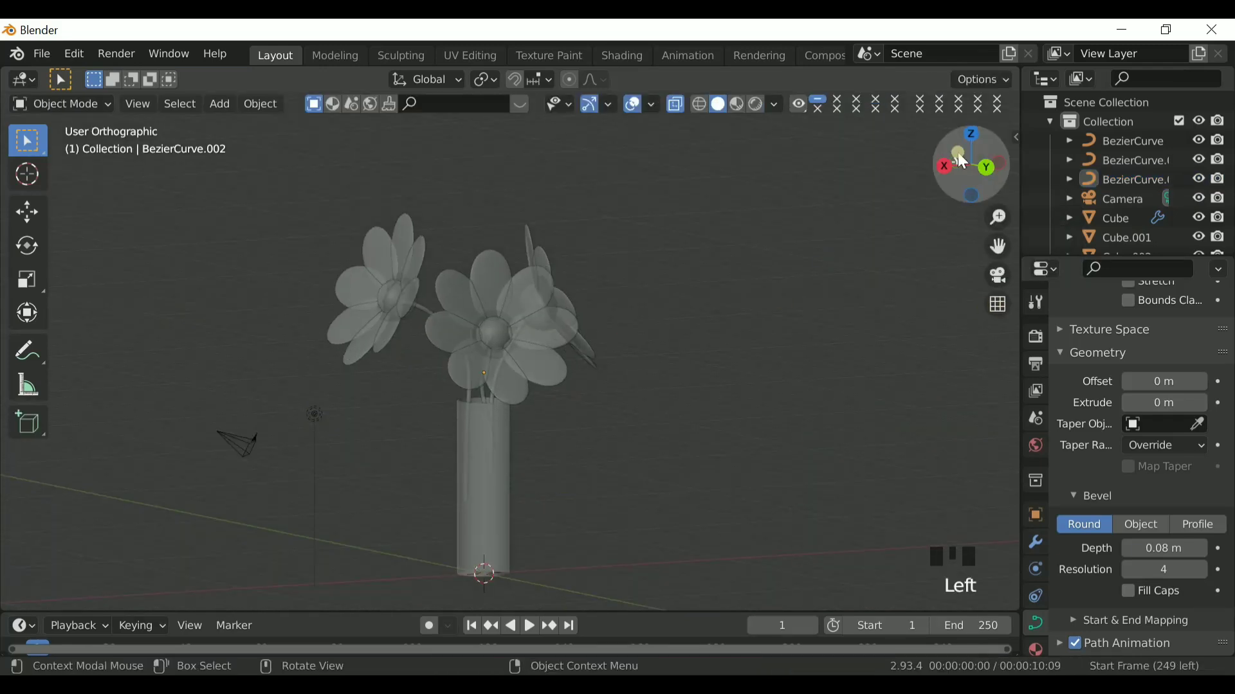
drag(963, 160, 958, 154)
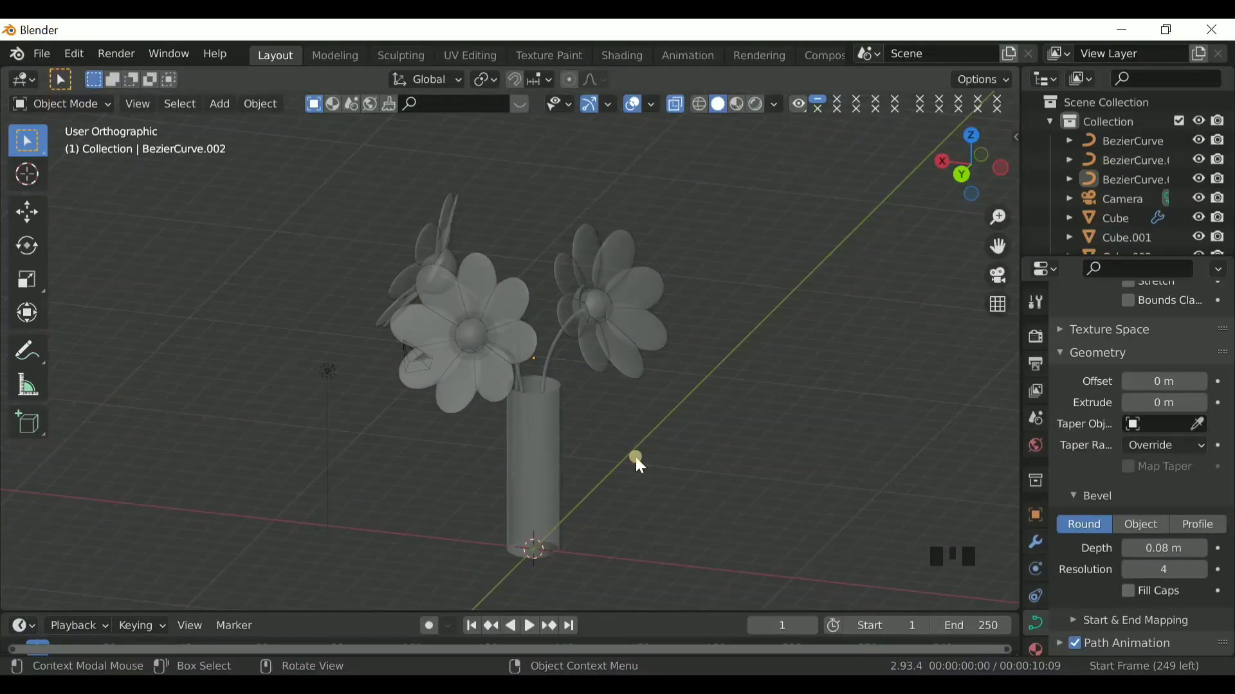
key(alt+z)
Step: Add a ground plane under the vase and scale it by 40
key(shift+a)
mouse_move(643, 283)
click(707, 283)
scroll(600, 543, down, 3)
text(s40)
key(Return)
Step: Scale the ground plane by a further factor of 40
click(996, 306)
scroll(727, 423, down, 2)
scroll(727, 423, up, 2)
text(s40)
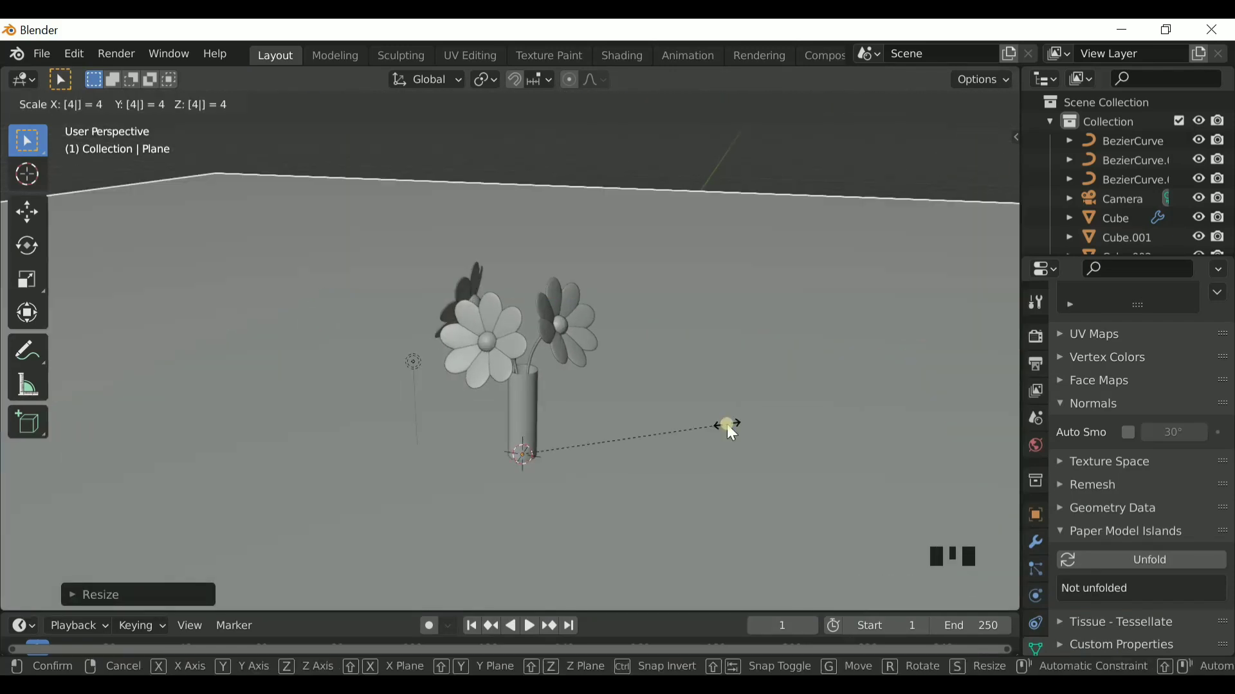
key(Return)
click(996, 306)
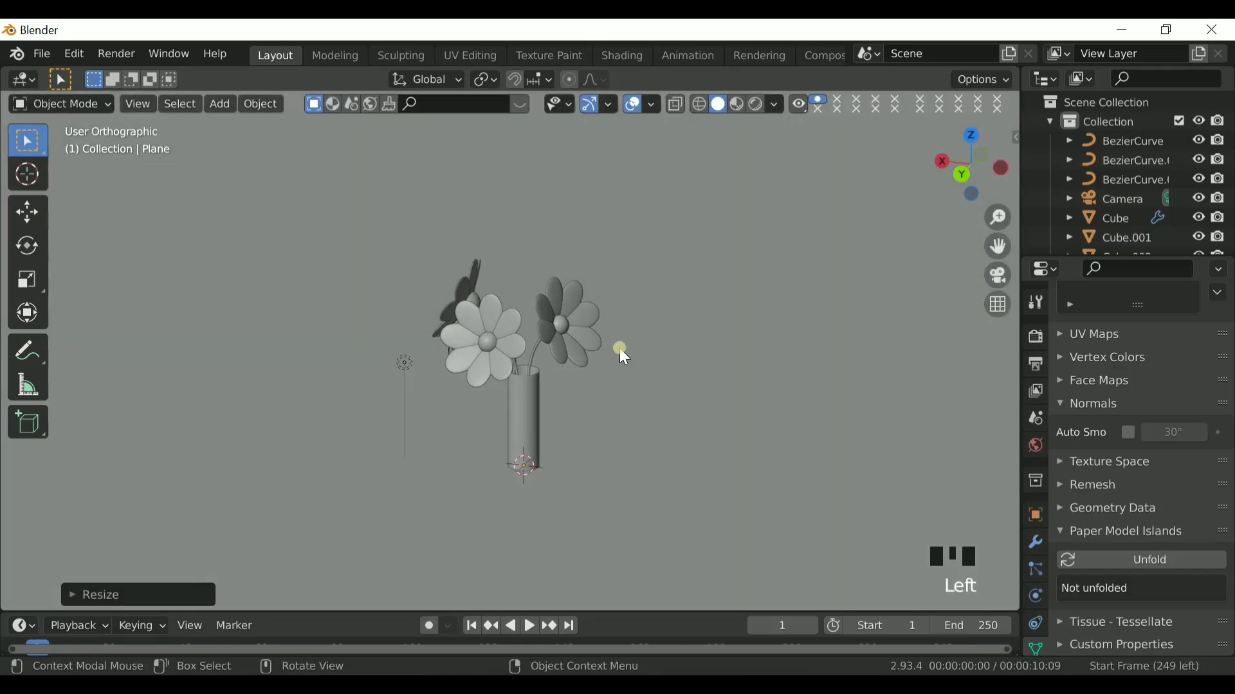
Step: Switch to rendered shading and, in back view, move the light about 10 m up to sit above the flowers
click(756, 104)
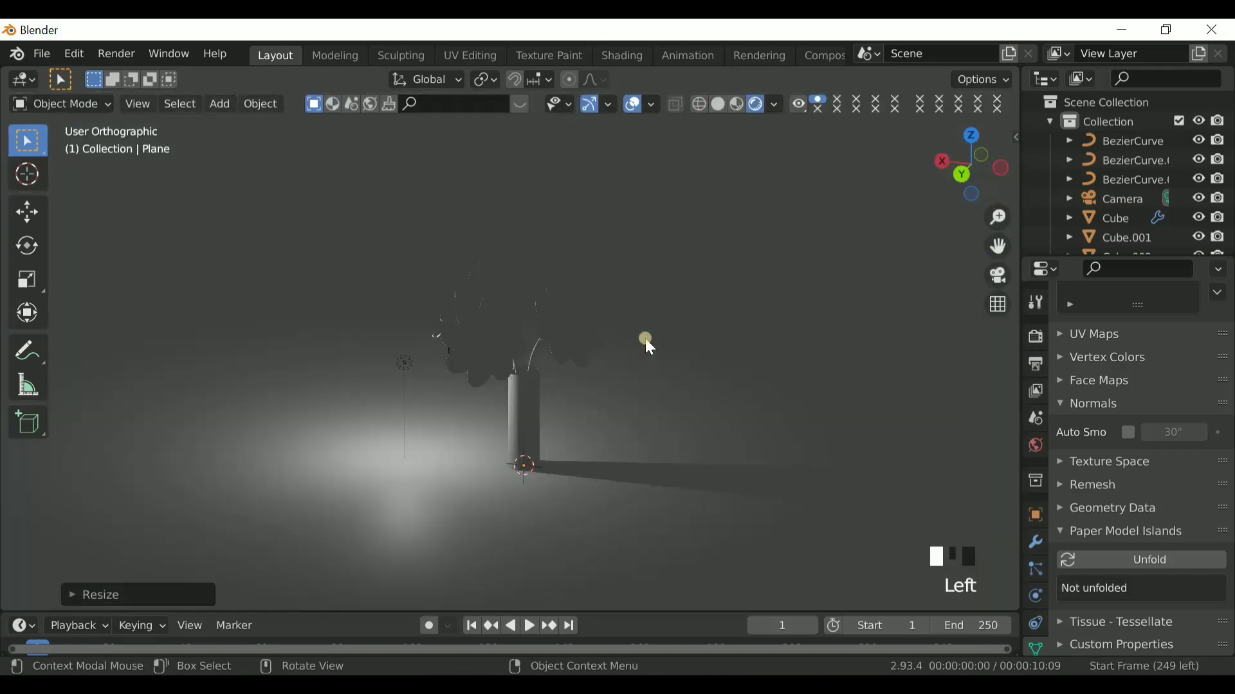
click(392, 361)
key(g)
right_click(417, 397)
click(957, 177)
drag(336, 347, 406, 381)
key(g)
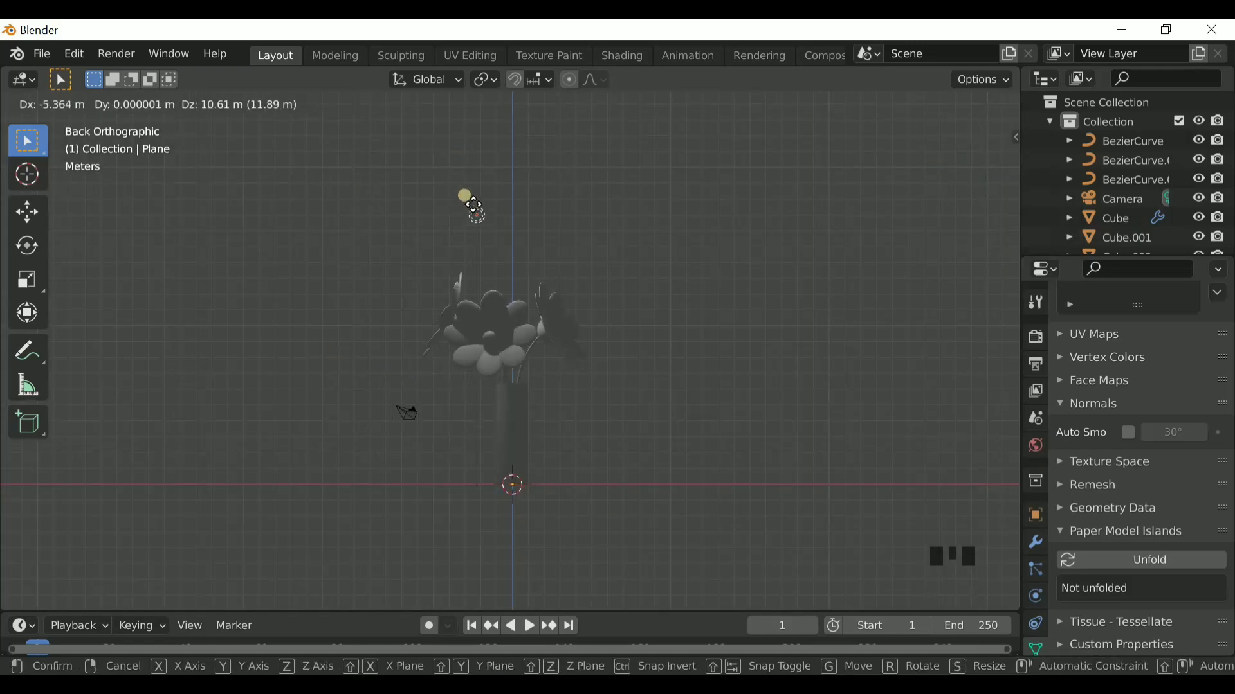
click(478, 215)
Step: Select the point light above the flowers and set its power to 800 W
drag(971, 165, 738, 283)
scroll(738, 284, up, 3)
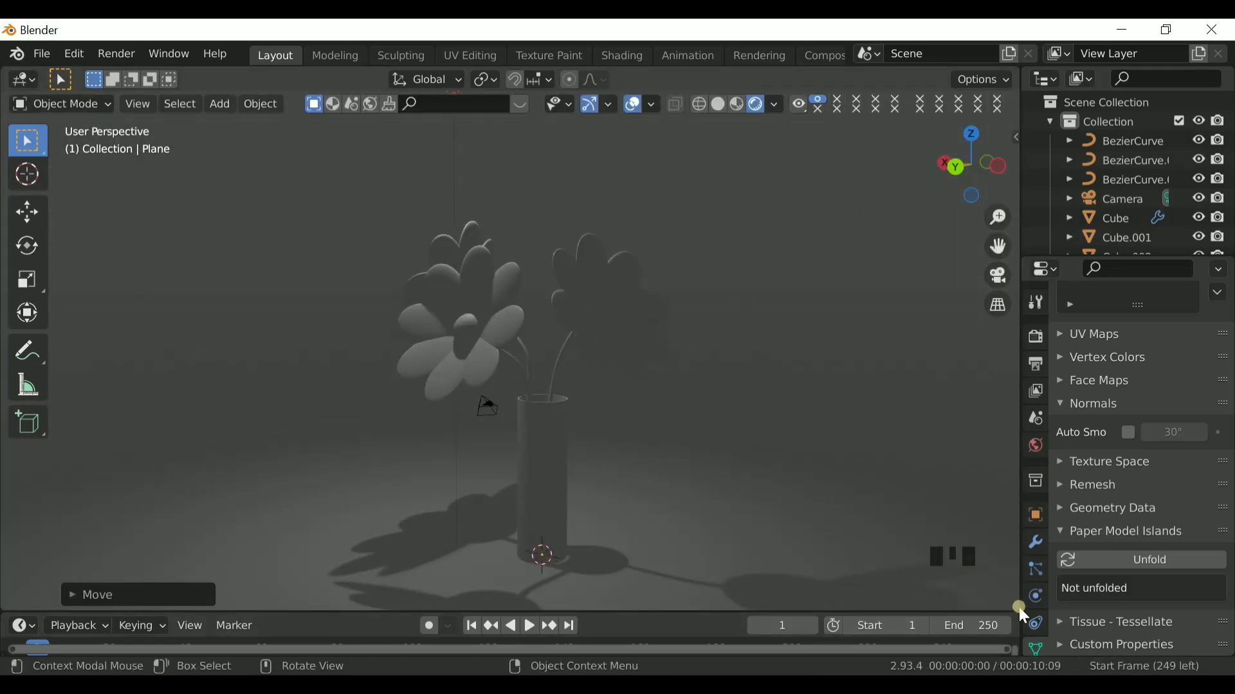
scroll(1048, 479, down, 2)
scroll(458, 218, down, 4)
shift+click(499, 221)
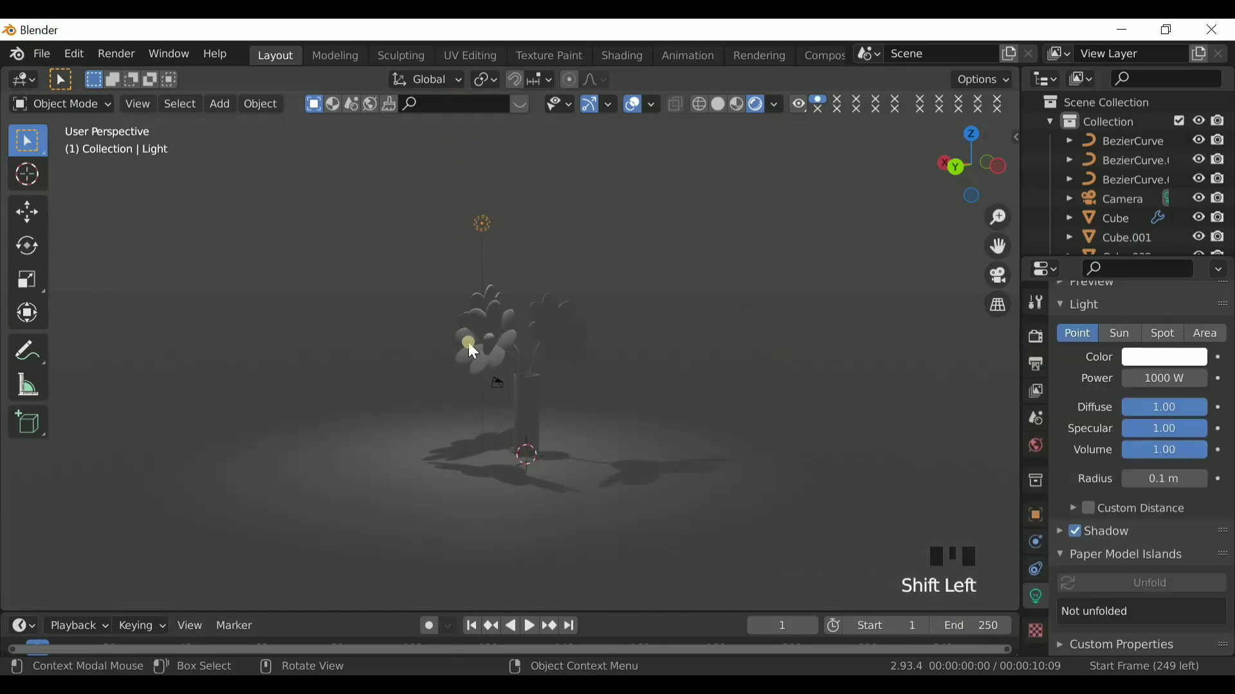
key(BackSpace)
click(775, 211)
drag(1001, 162, 1029, 159)
scroll(527, 308, up, 3)
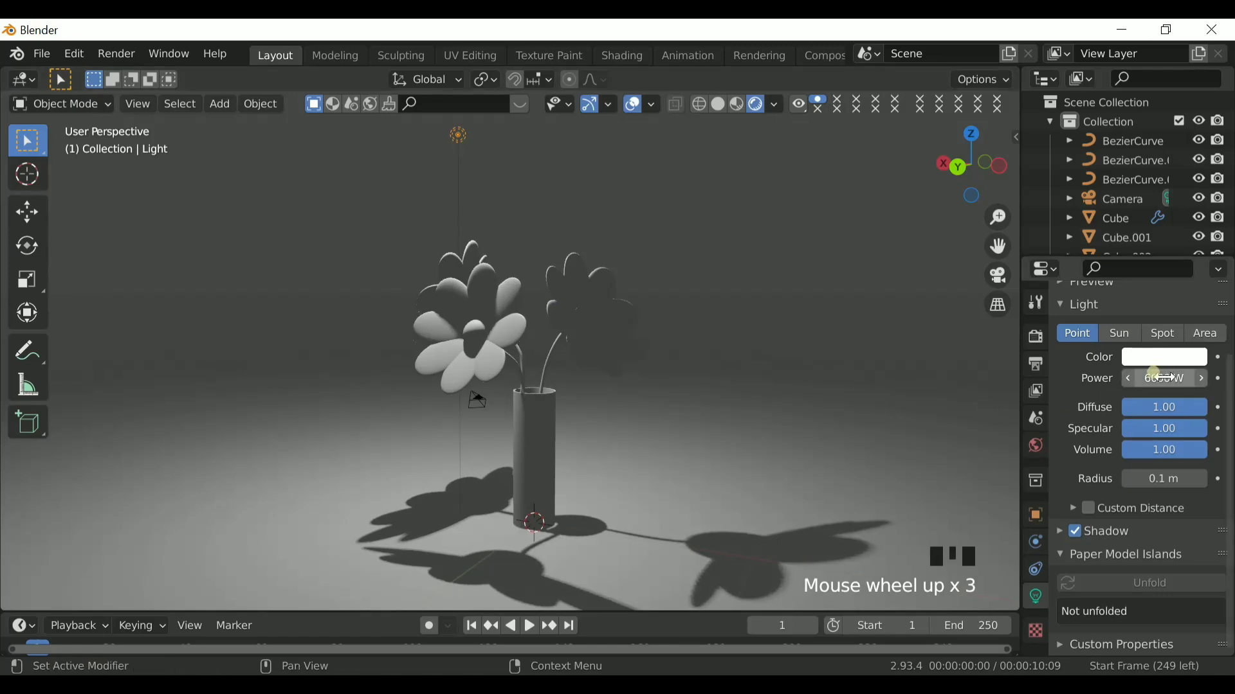
key(Return)
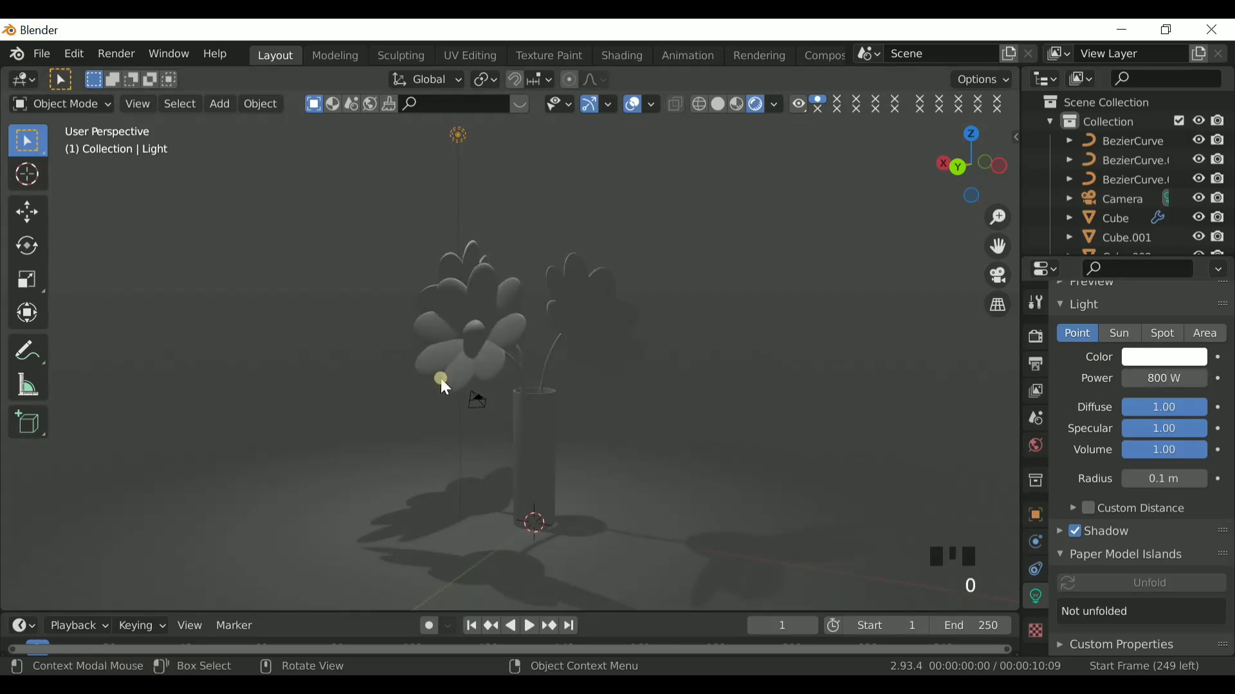
Step: Move the point light lower and towards the positive Y side of the flowers
drag(999, 155, 454, 285)
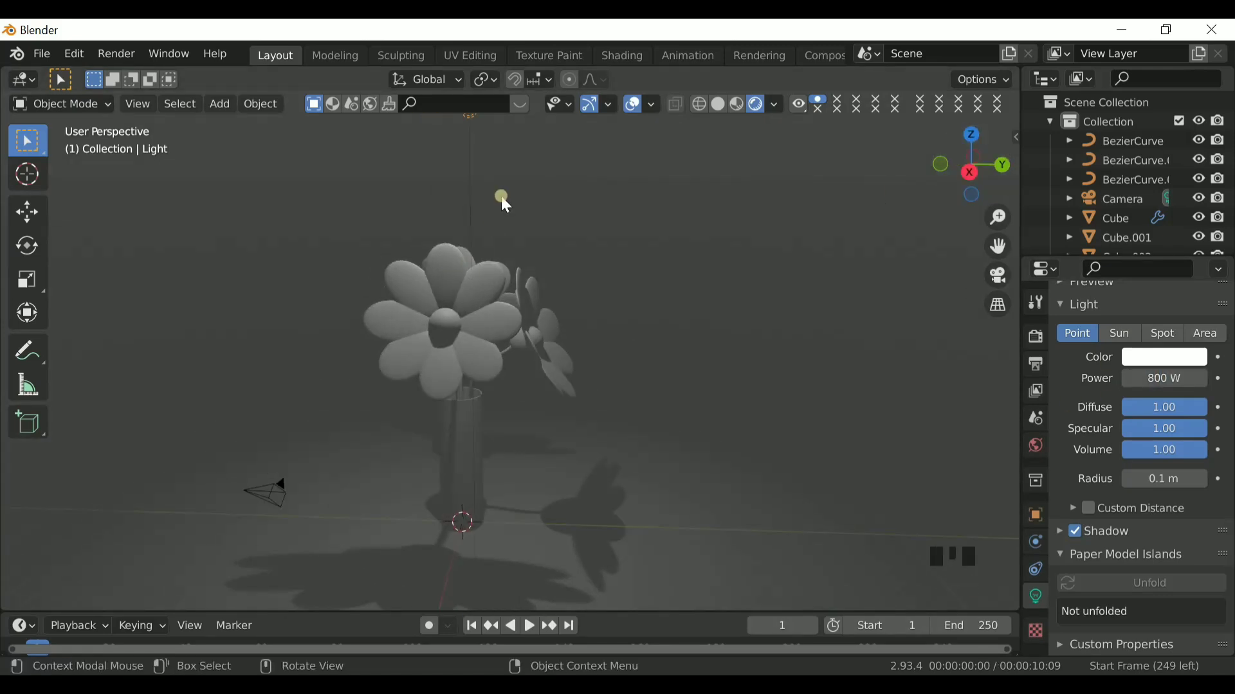
key(g)
click(655, 305)
drag(987, 162, 952, 163)
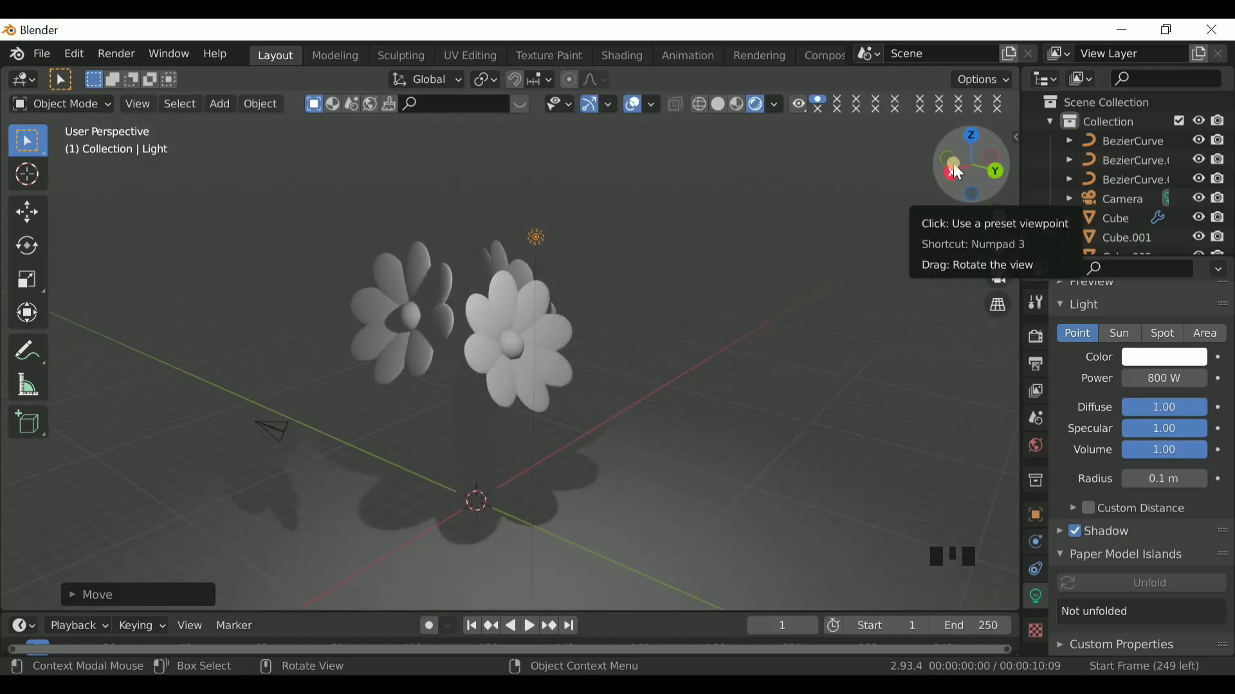
Step: Add a new material to the centre sphere of the flower facing the right view
click(513, 345)
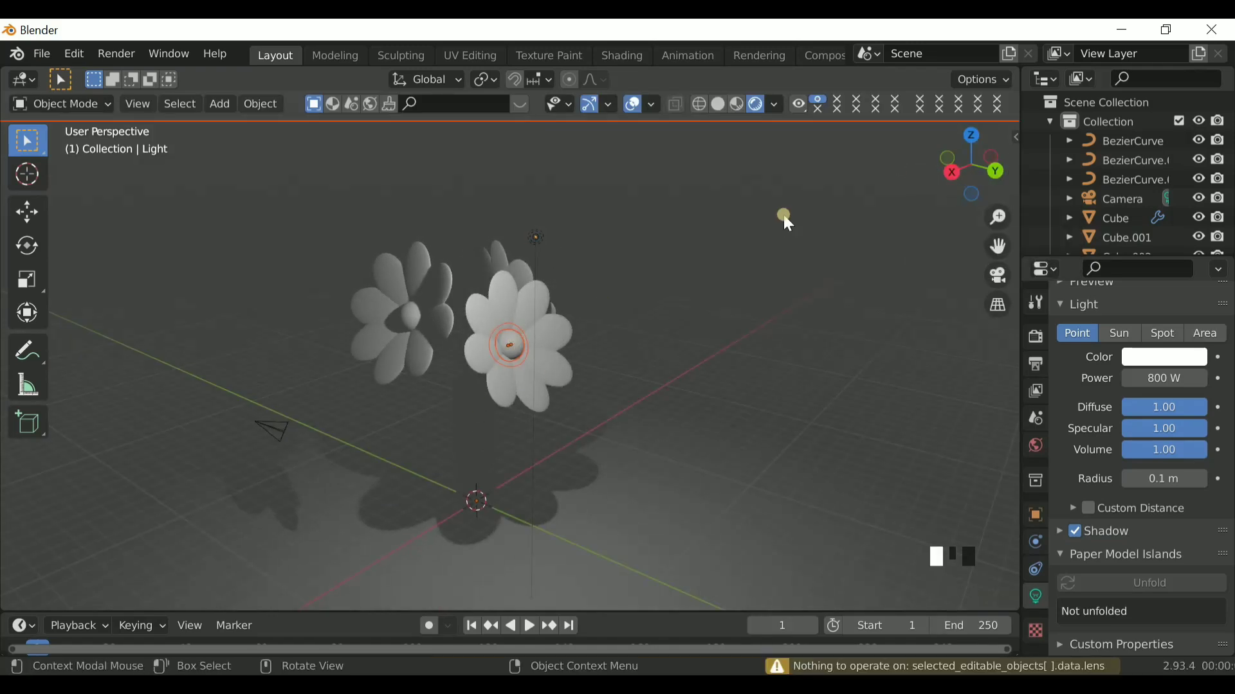
click(953, 171)
scroll(418, 261, up, 3)
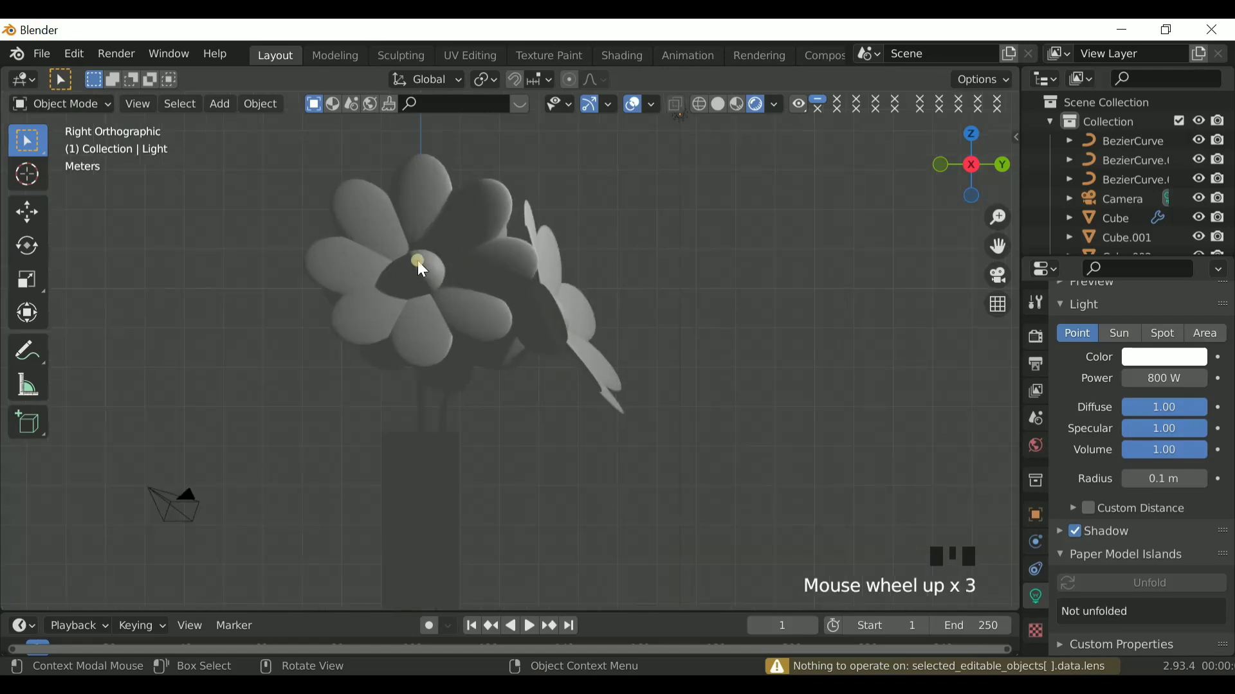
ctrl+click(437, 298)
drag(695, 252, 731, 308)
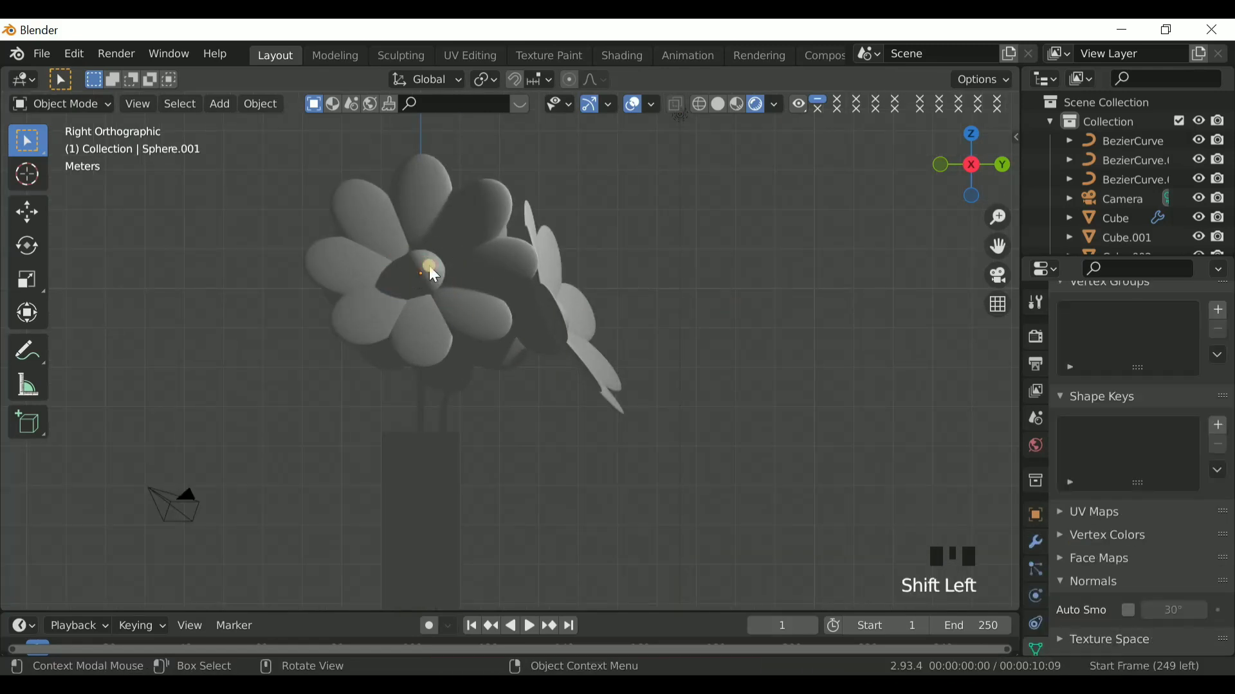
drag(987, 174, 959, 272)
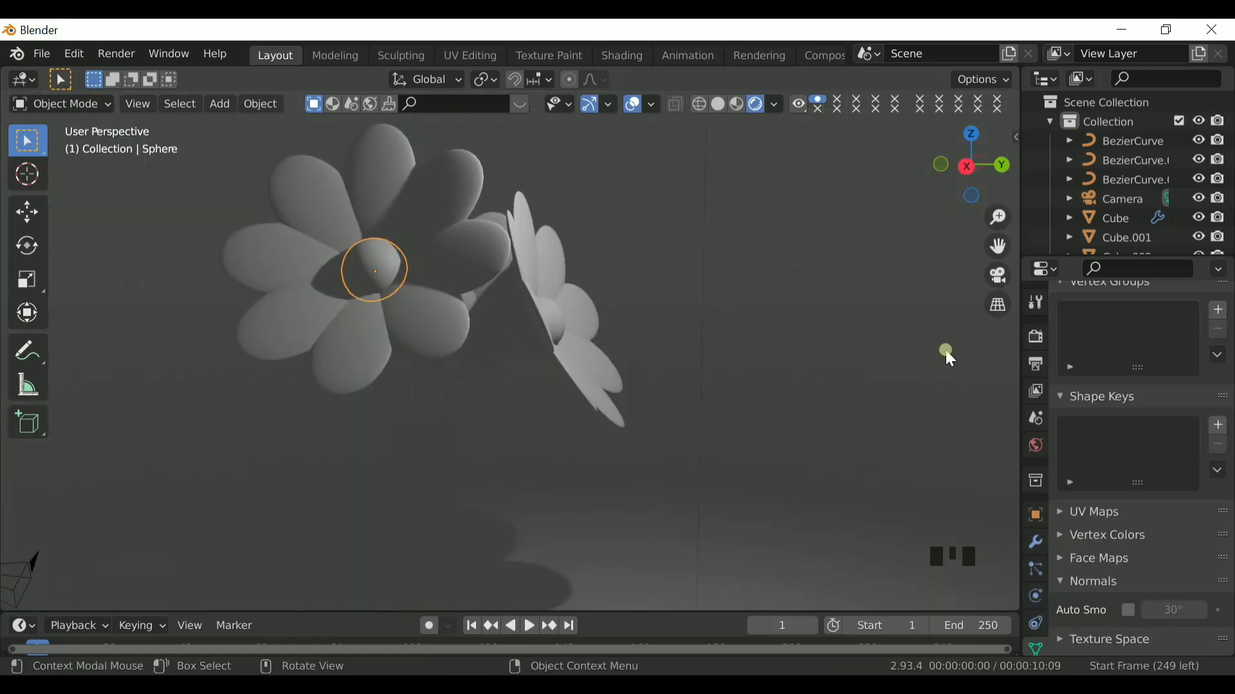
scroll(1039, 619, down, 2)
click(1038, 650)
click(1159, 416)
Step: Set this material's base color to yellow (H 0.119, S 0.997, V 0.800) and its roughness to 1.000
click(1164, 612)
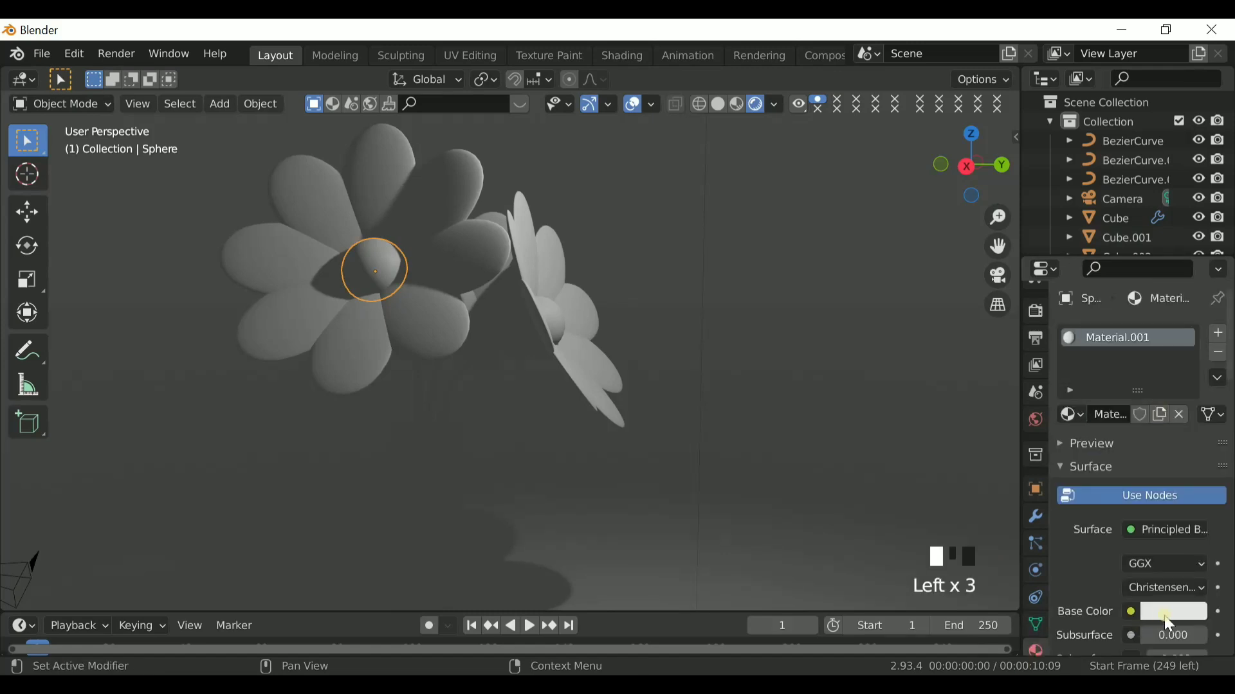
click(1048, 438)
drag(1056, 435, 1053, 449)
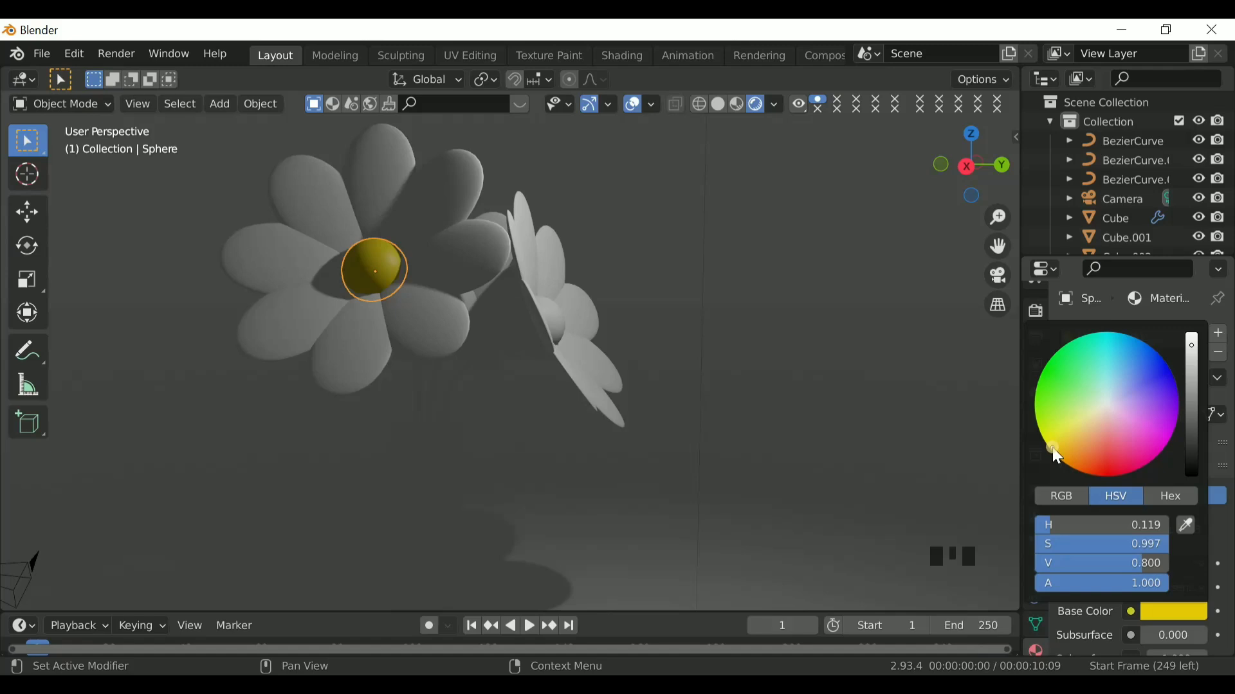
scroll(1194, 571, down, 13)
click(1169, 479)
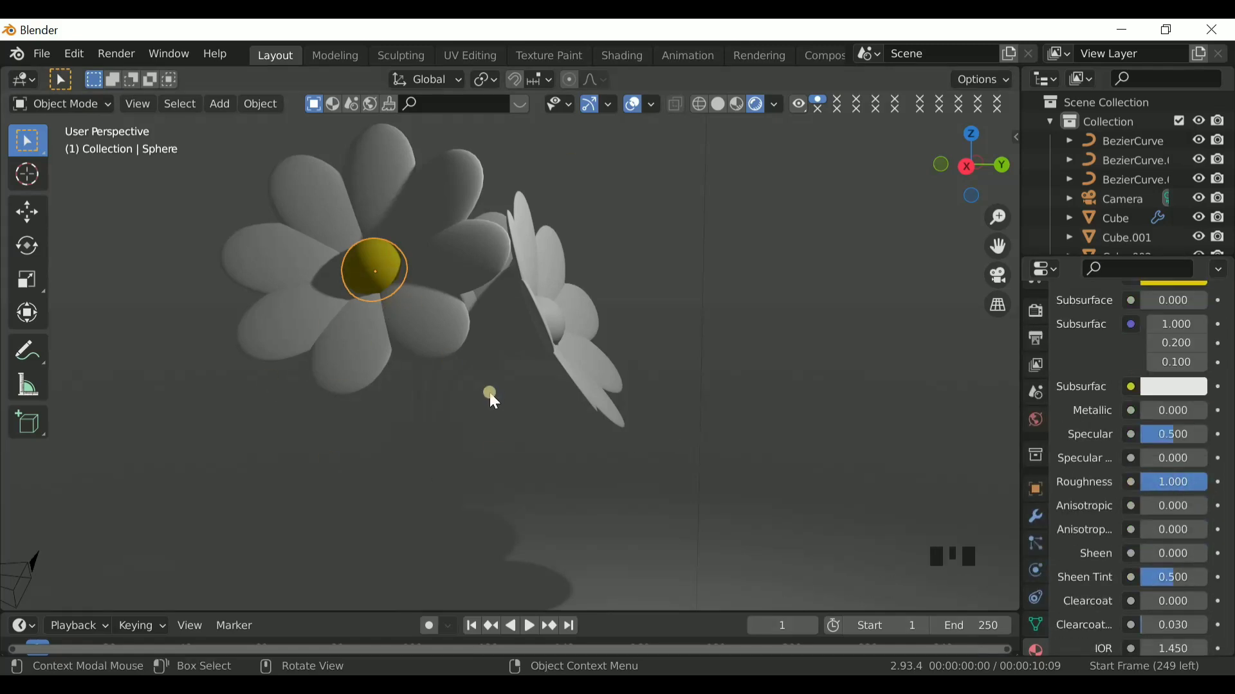
Step: Give the back-facing flower's centre sphere a new material with yellow base color (H 0.159, S 0.994, V 0.800) and roughness 1.000
drag(969, 166, 470, 334)
shift+click(467, 329)
click(974, 174)
shift+click(467, 323)
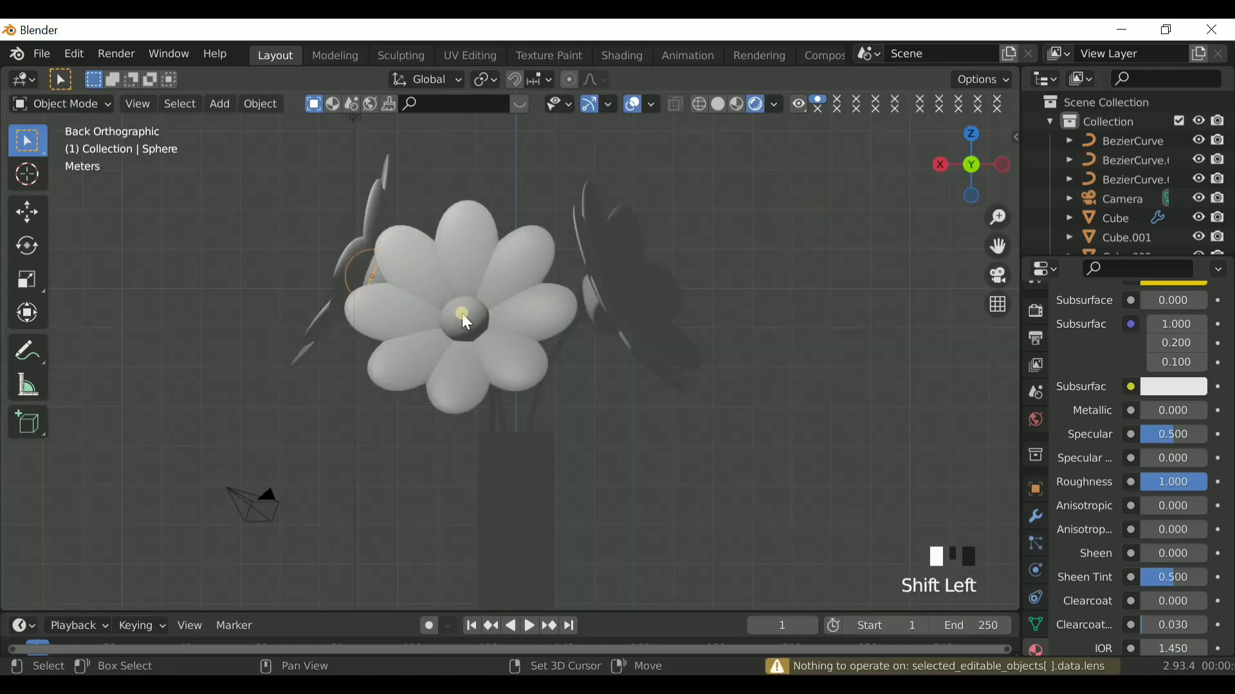
click(1133, 419)
click(1161, 616)
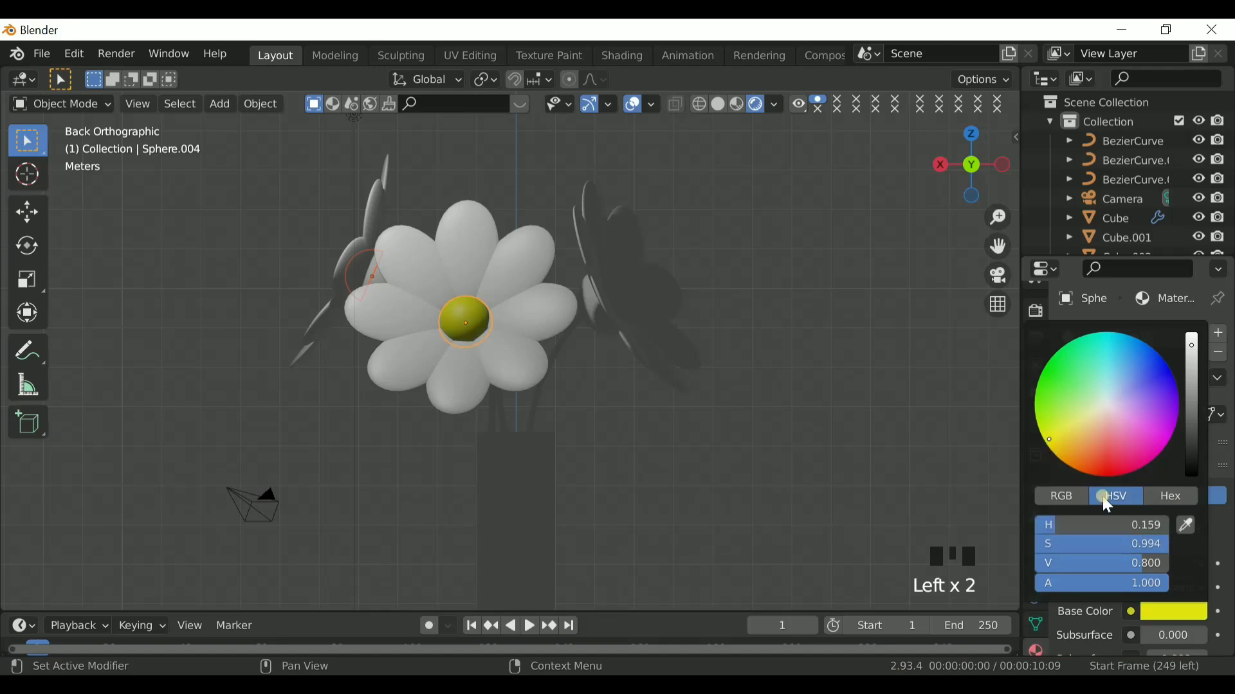
scroll(1162, 566, down, 11)
click(1047, 373)
Step: Give the centre sphere of the flower facing the left view a new material with a yellow base color and increased roughness
drag(930, 171, 791, 172)
click(981, 166)
click(600, 299)
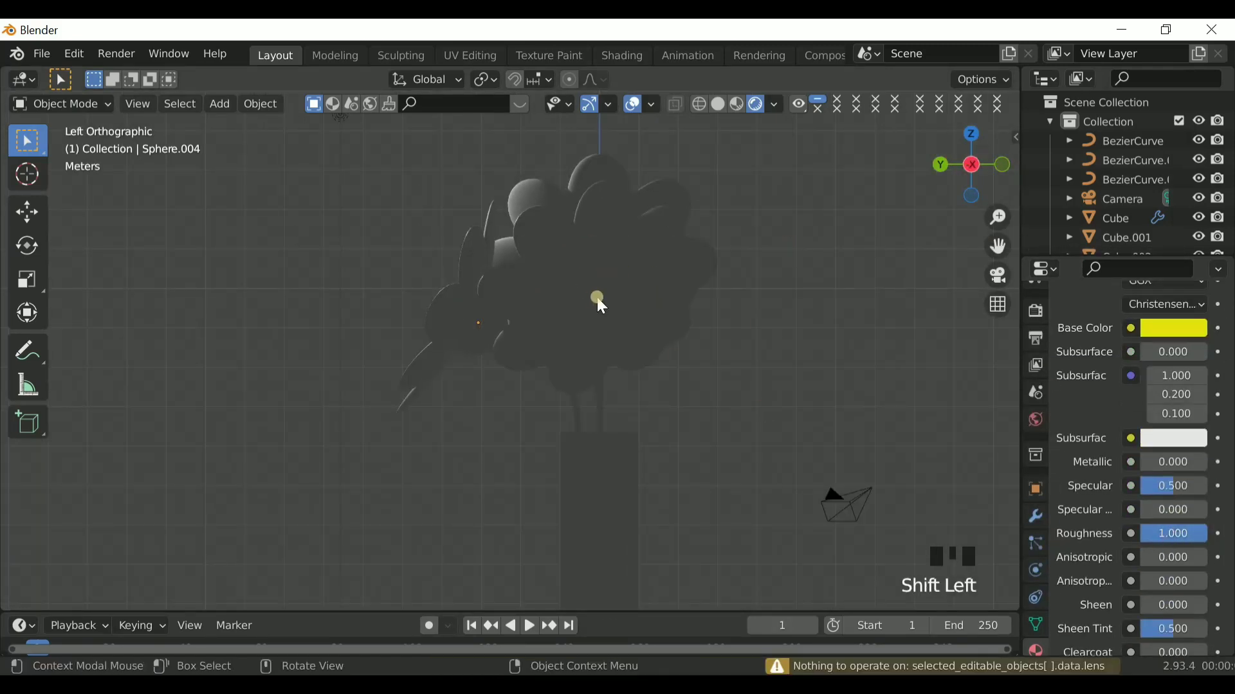
shift+click(596, 299)
click(1151, 415)
scroll(1151, 582, down, 2)
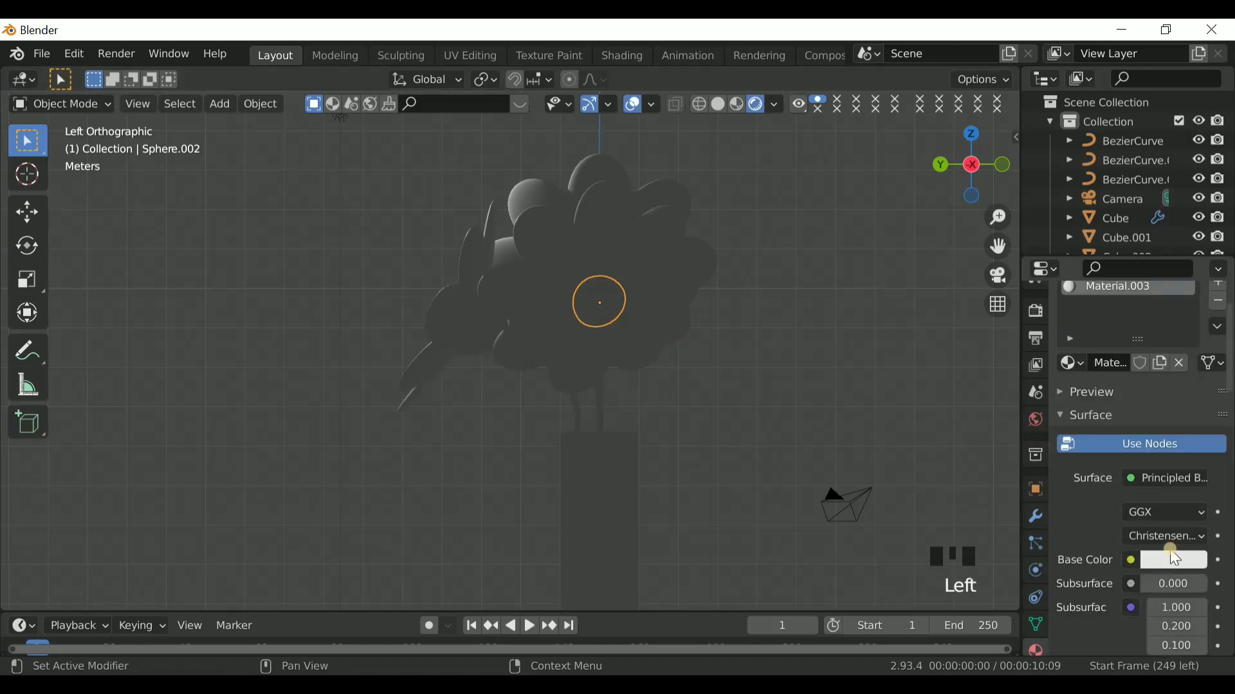
click(1174, 559)
click(1072, 400)
scroll(1164, 521, down, 8)
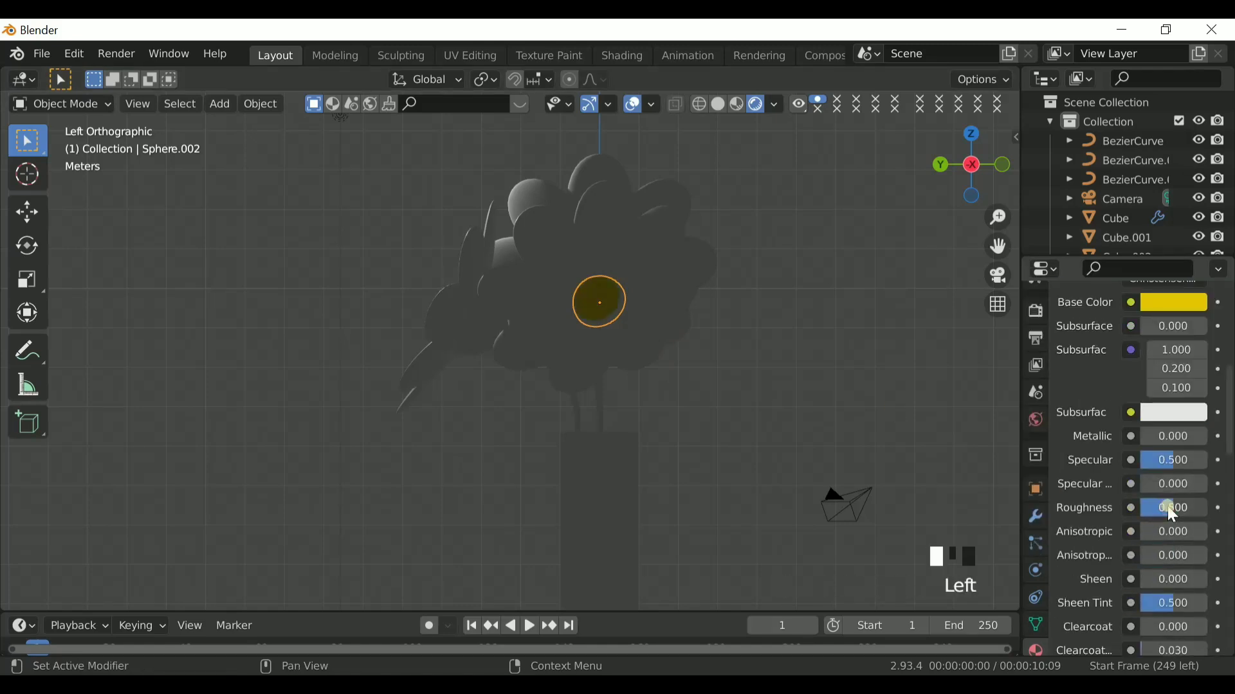
drag(1167, 507, 1210, 507)
Step: Select the three half-spheres behind the flower heads
drag(973, 168, 1054, 153)
double_click(814, 182)
click(386, 281)
shift+click(380, 299)
drag(958, 166, 977, 160)
shift+click(551, 309)
shift+click(663, 278)
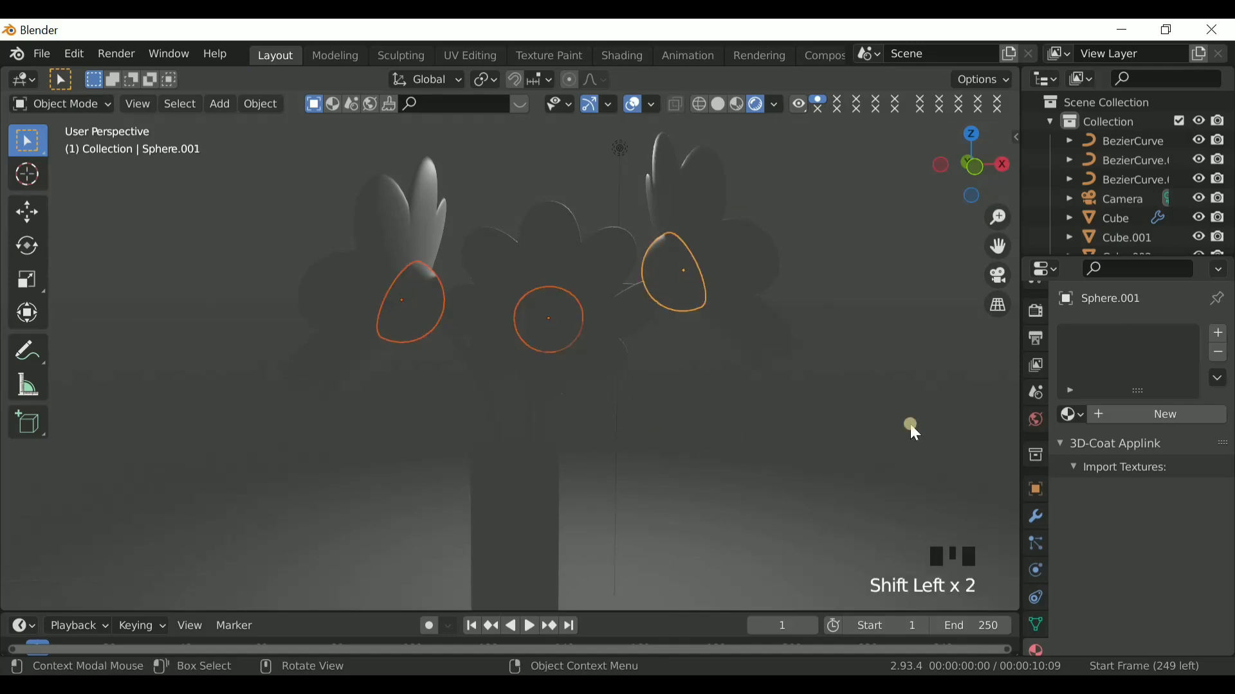
Step: Give the active half-sphere a new material with a pink base color and join the three half-spheres into one object
click(1132, 415)
click(1149, 611)
click(1127, 469)
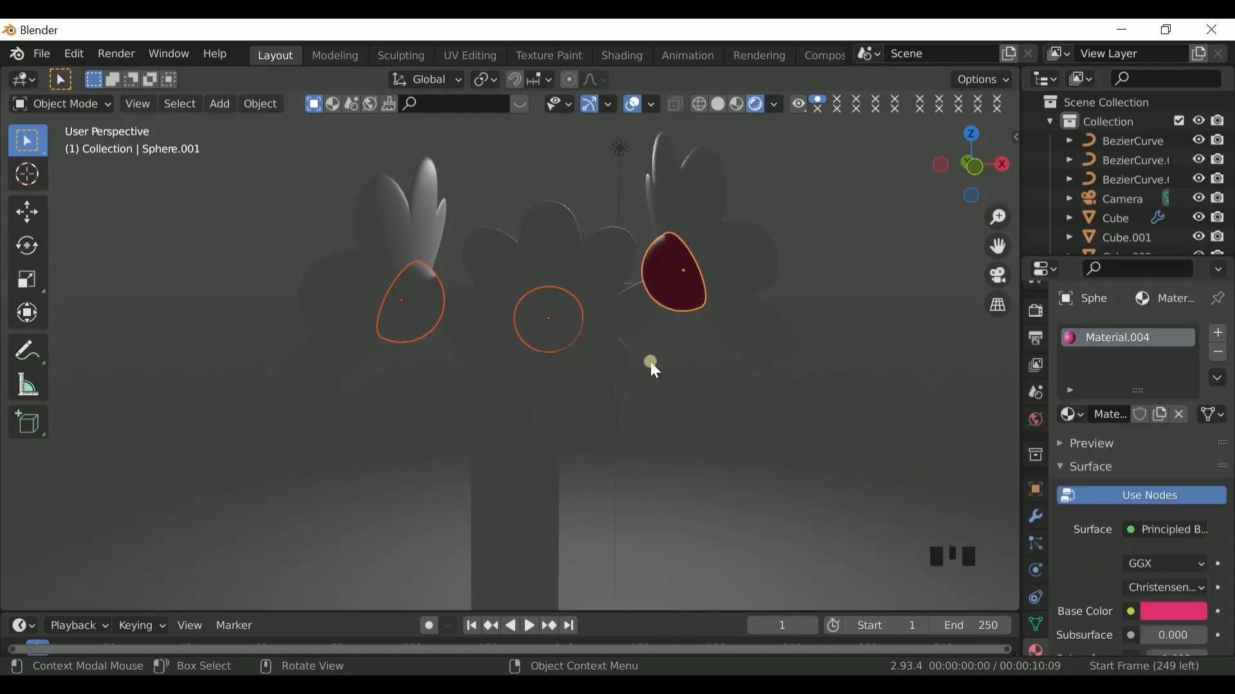
key(ctrl+j)
scroll(1173, 434, down, 12)
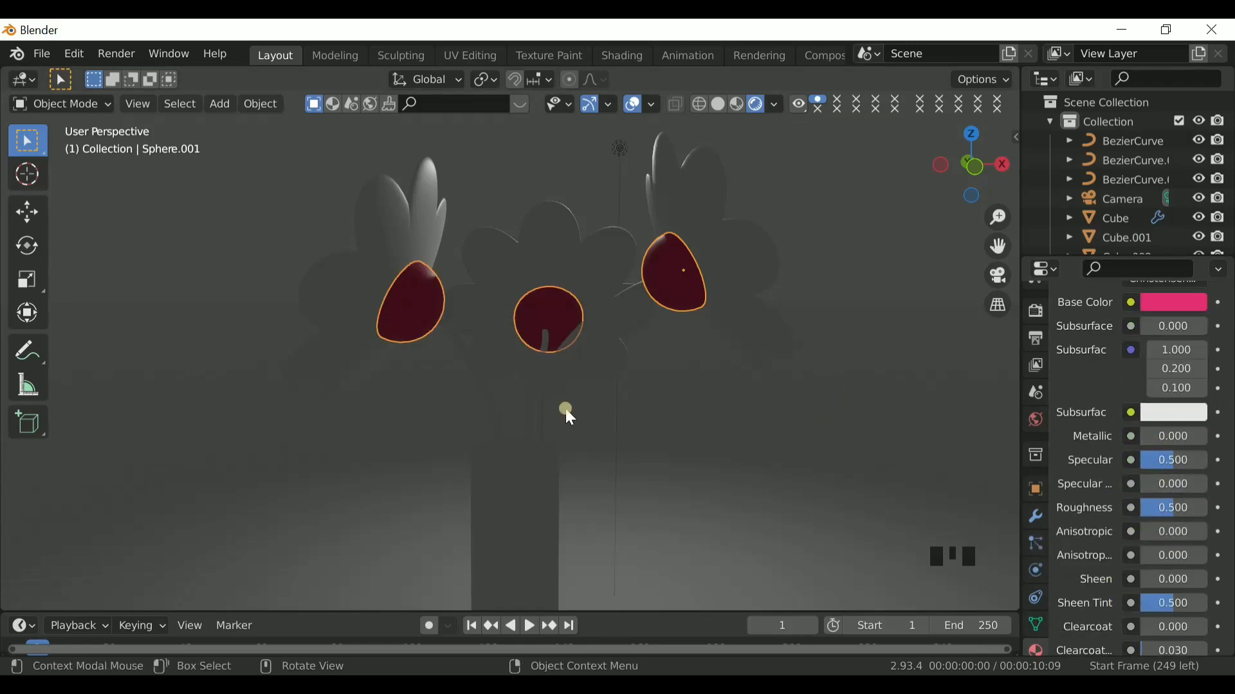
Step: Join the three curved stems into one object and add a new material to it
drag(962, 157, 894, 170)
shift+click(619, 309)
shift+click(544, 364)
shift+click(476, 378)
key(ctrl+j)
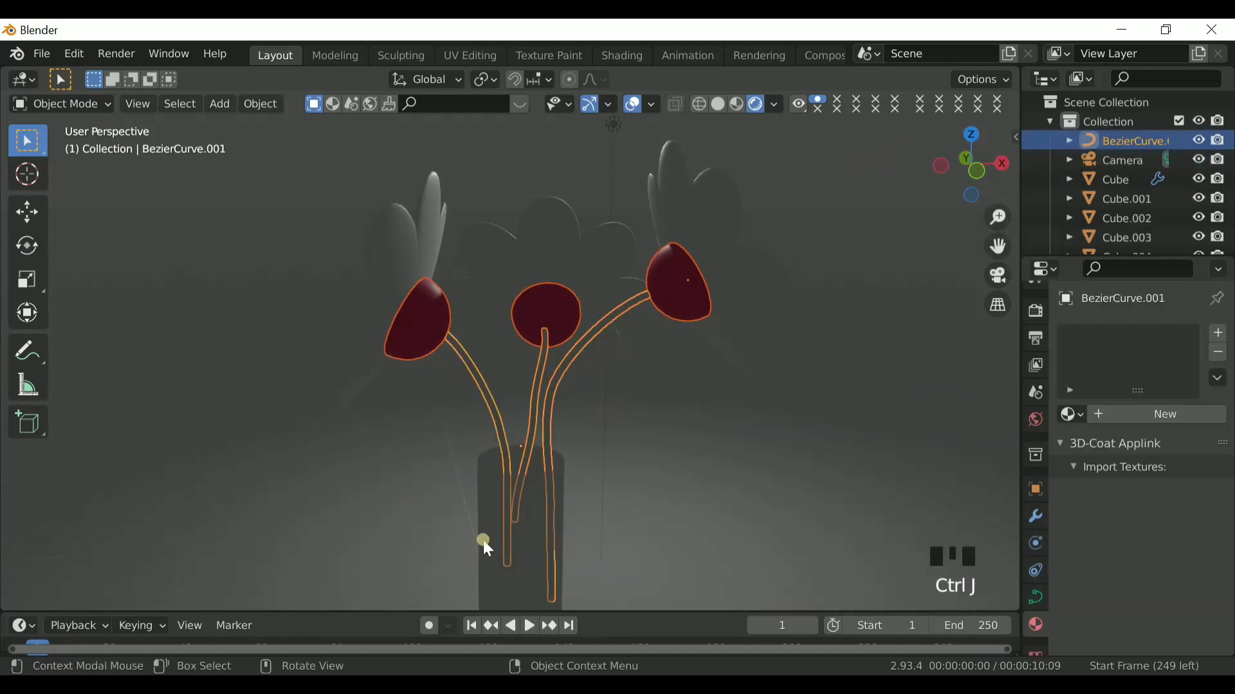
click(1155, 415)
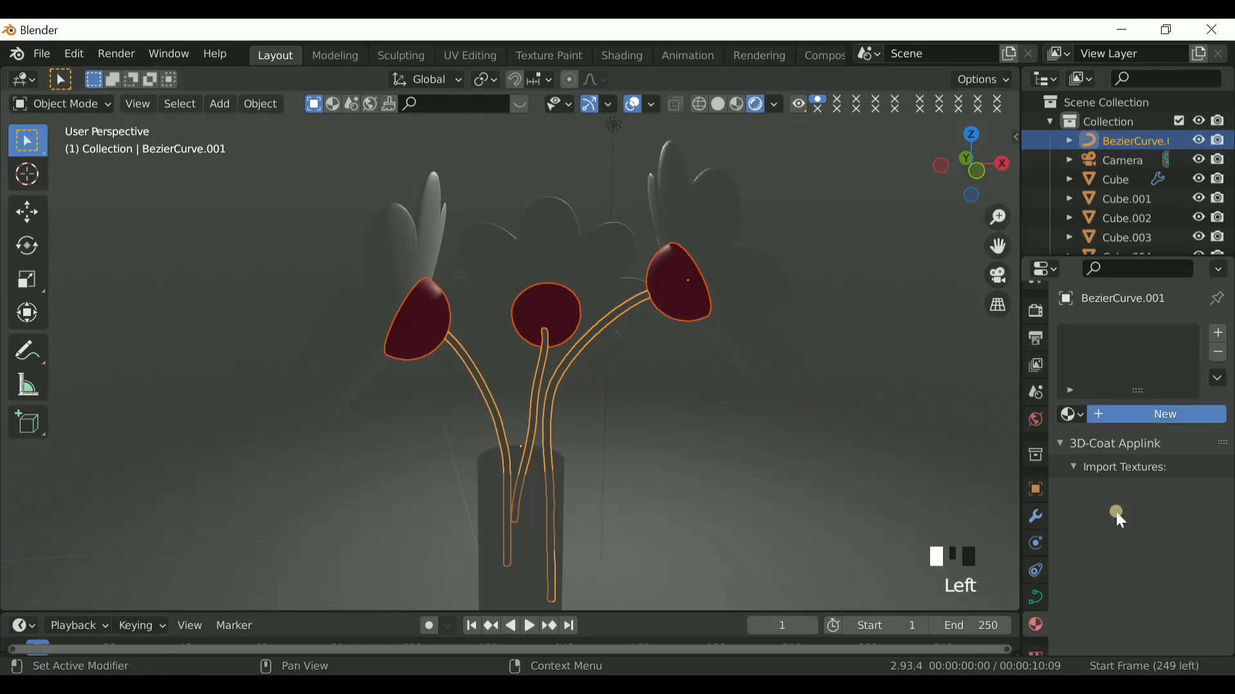
Step: Try to join the half-spheres with the stems, and reselect only the stems
shift+click(668, 303)
key(ctrl+j)
shift+click(585, 339)
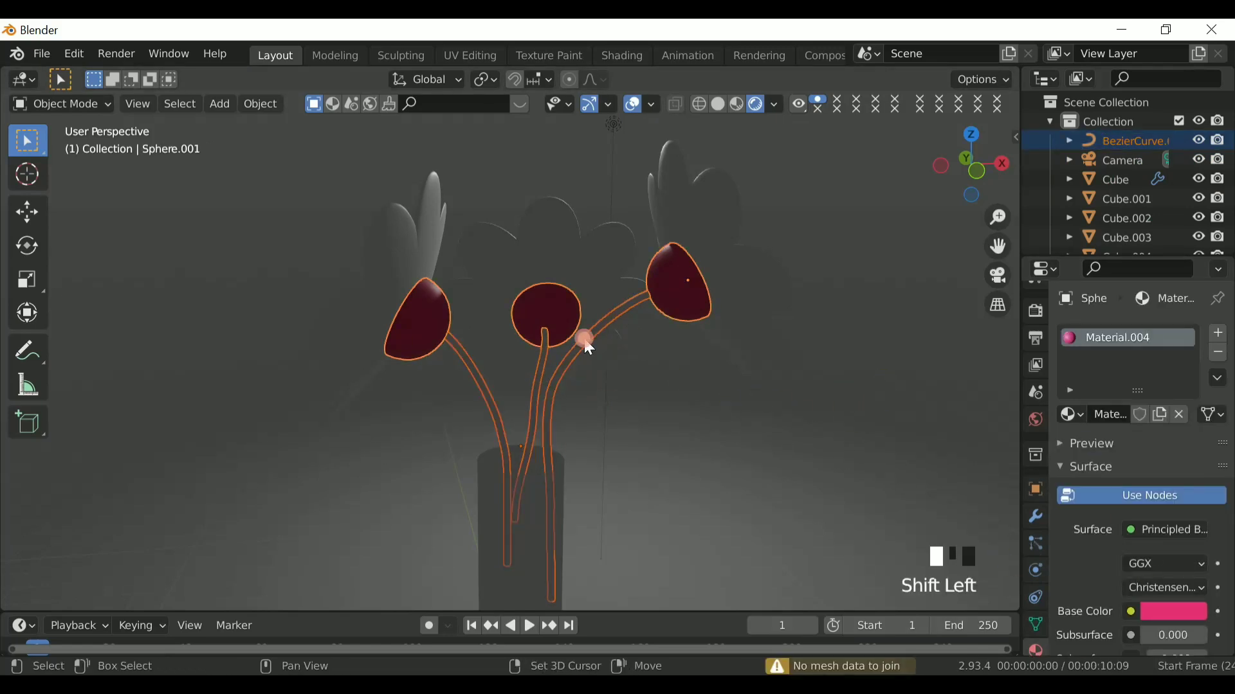
click(576, 349)
shift+click(571, 482)
Step: Set the stems' material to a pink base color with roughness 1.000
click(1166, 612)
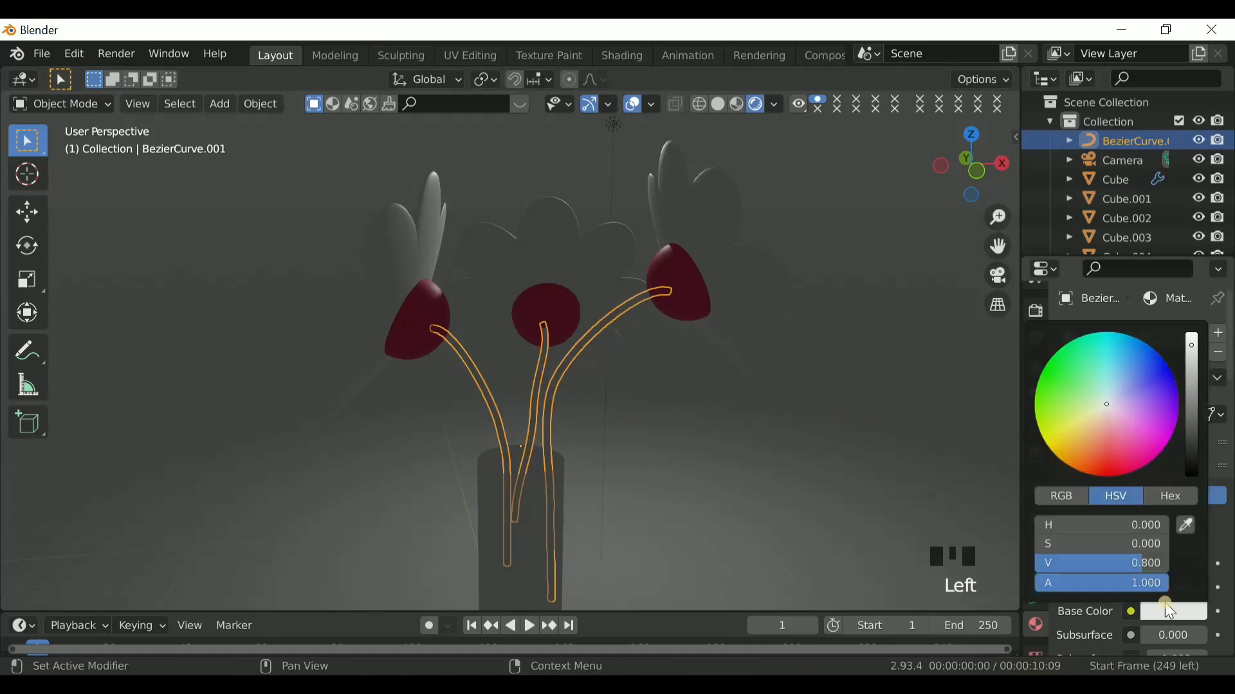
click(1136, 458)
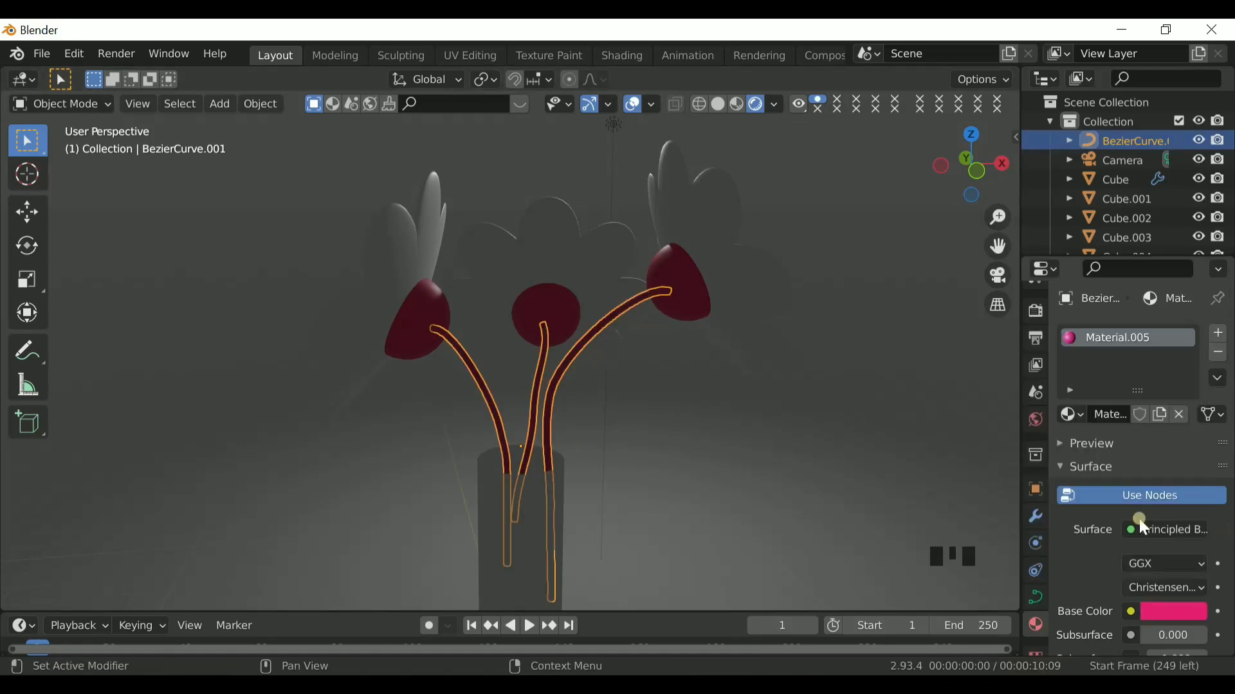
scroll(1139, 519, down, 12)
click(1161, 506)
click(801, 160)
Step: Give the vase cylinder a new material with a deep pink base color (H 0.965, S 0.992, V 0.800)
drag(971, 170, 817, 175)
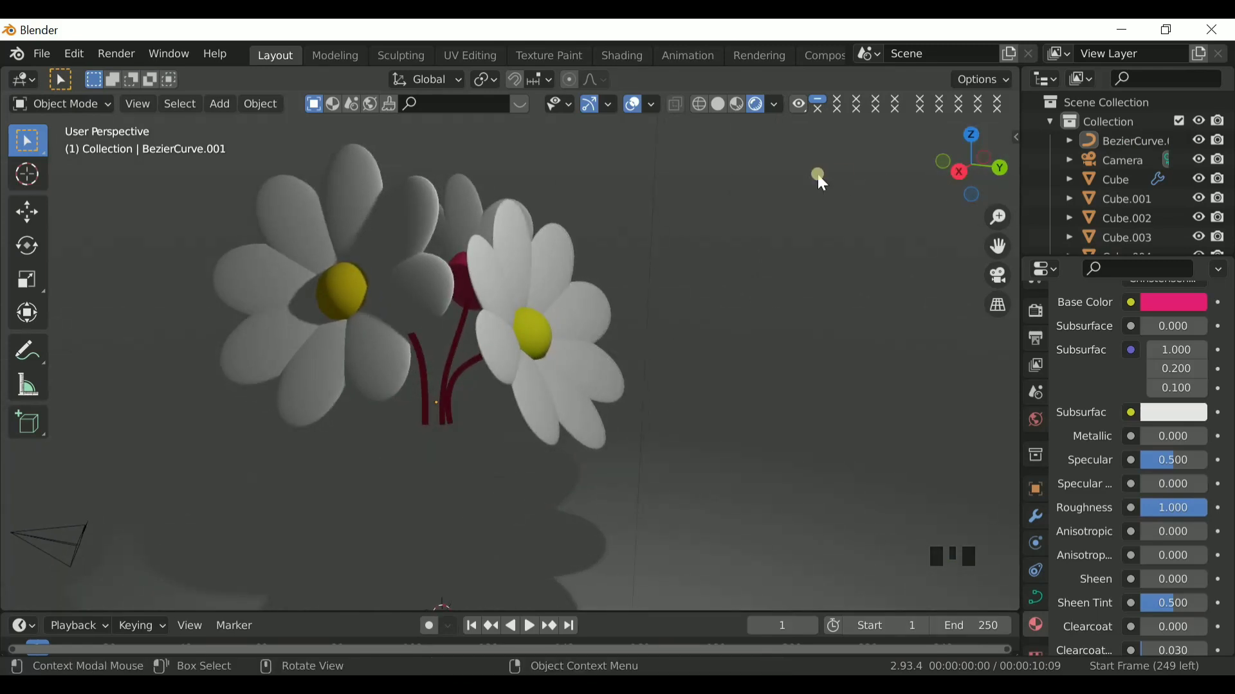
drag(976, 150, 424, 491)
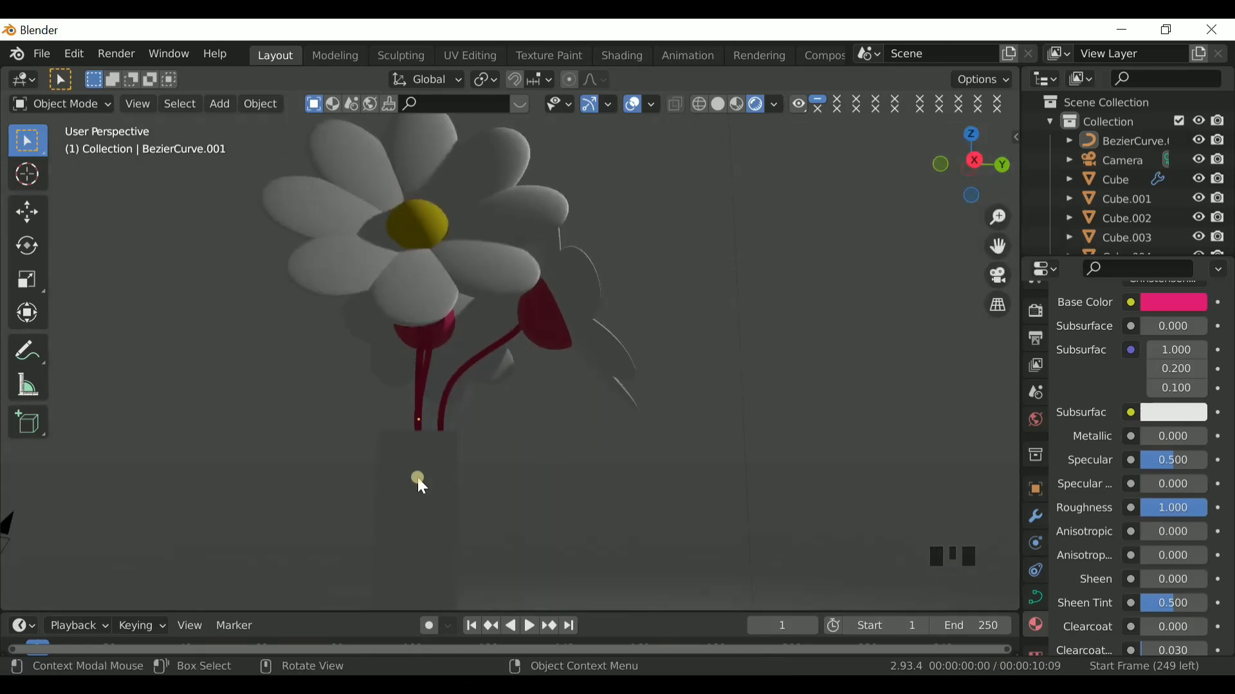
shift+click(425, 491)
click(1126, 415)
click(1172, 611)
mouse_move(1102, 341)
mouse_down()
mouse_move(1132, 463)
mouse_move(1101, 342)
mouse_up()
drag(1143, 471, 1144, 472)
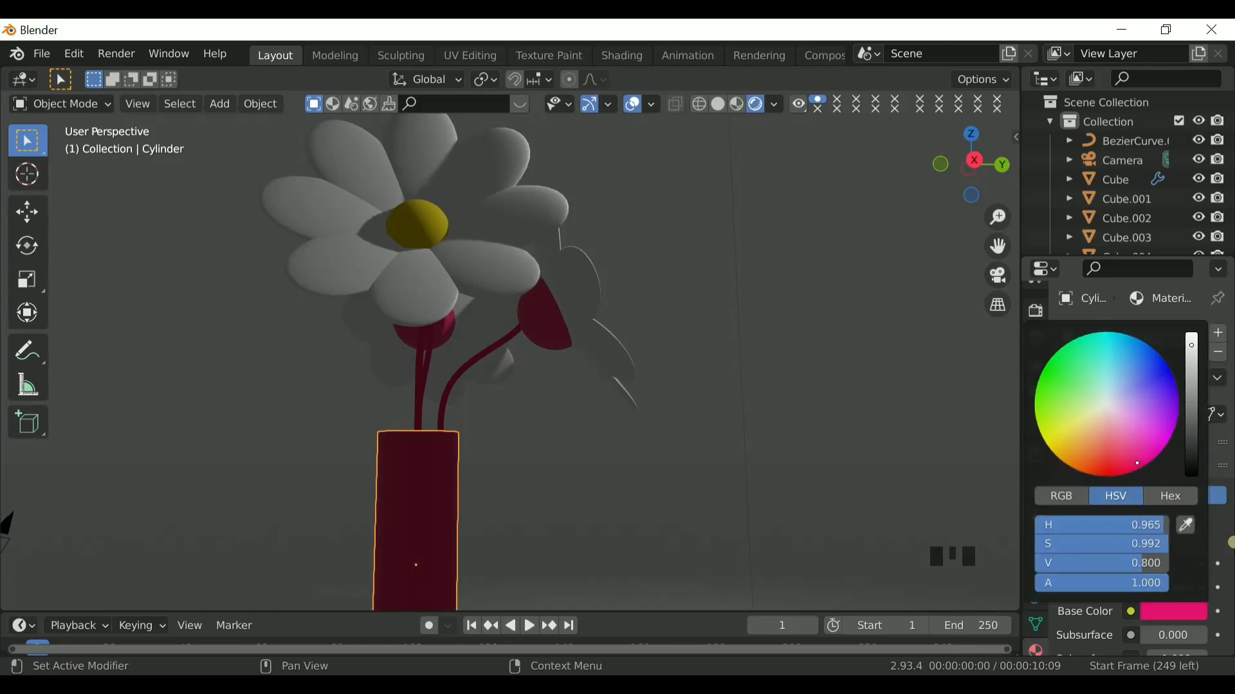
Step: Set the vase material's roughness to 1.000 and its metallic value to 0.086
scroll(1168, 550, down, 9)
drag(1169, 585, 1207, 585)
drag(1183, 515, 1188, 515)
Step: Give the ground plane a new material with a light pink base color and roughness 1.000
drag(958, 173, 970, 171)
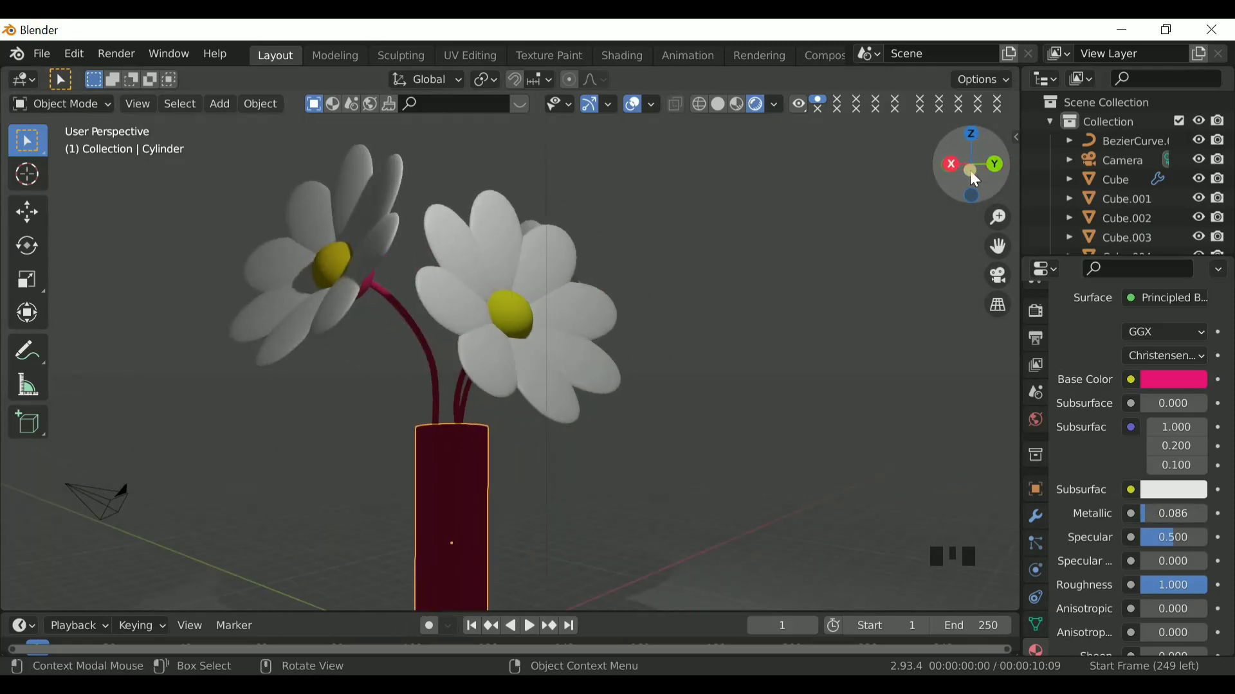
click(1000, 307)
scroll(761, 293, down, 2)
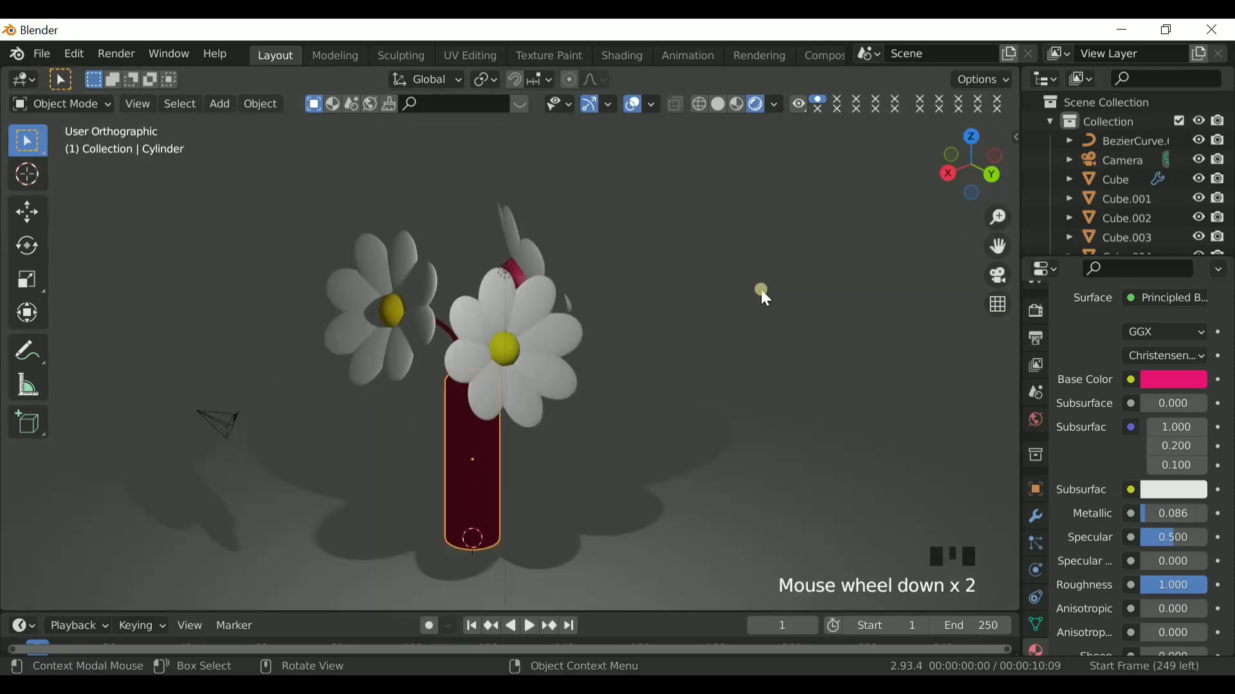
click(756, 377)
shift+click(756, 377)
click(1154, 416)
click(1173, 610)
drag(1171, 454, 1118, 437)
scroll(1163, 620, down, 4)
scroll(1164, 620, down, 4)
click(898, 553)
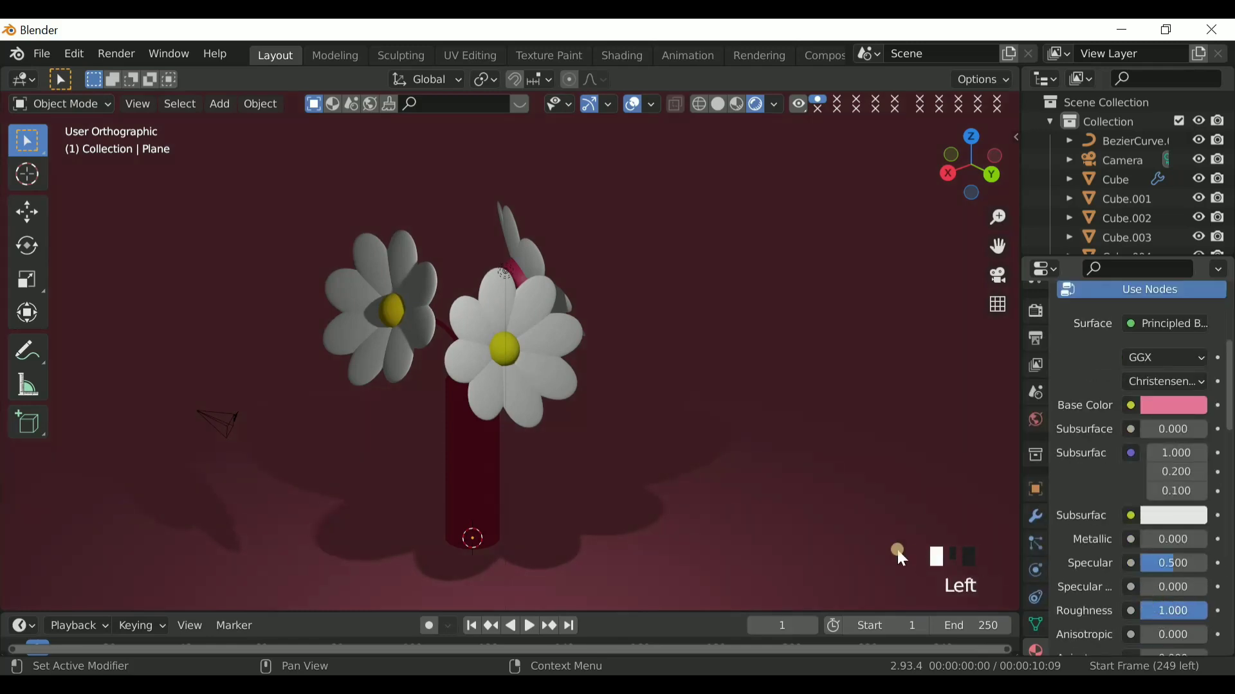
Step: Change the ground plane material's base color to a more saturated pink
drag(978, 175, 735, 307)
scroll(730, 299, up, 1)
click(1165, 407)
drag(1141, 177, 1124, 236)
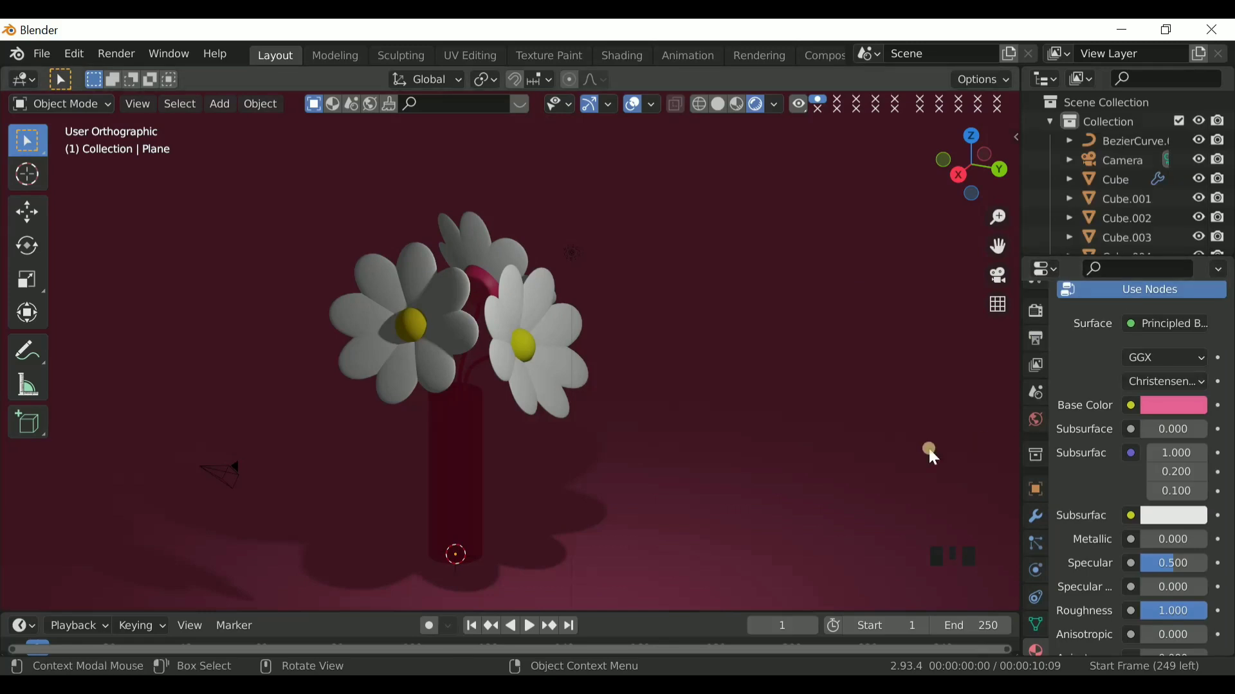
Step: Select the vase cylinder and enter Edit Mode
mouse_move(972, 175)
mouse_down()
mouse_move(453, 441)
mouse_move(984, 165)
mouse_up()
click(997, 306)
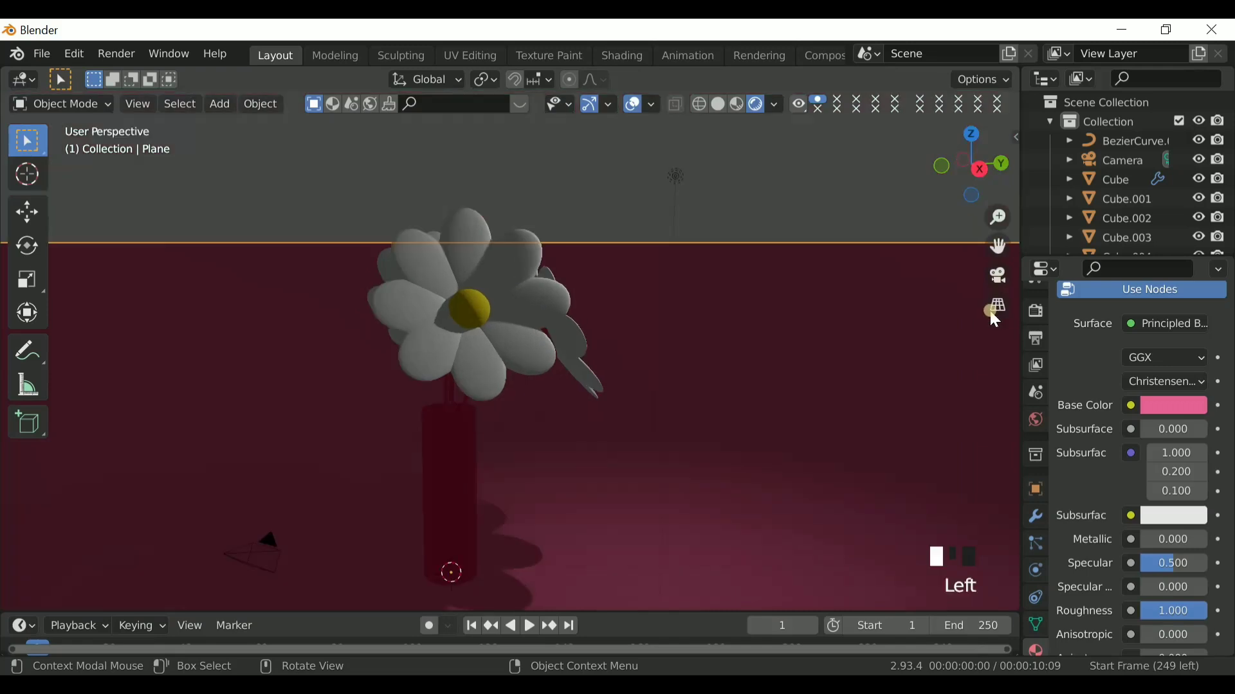
click(942, 176)
click(465, 425)
shift+click(476, 444)
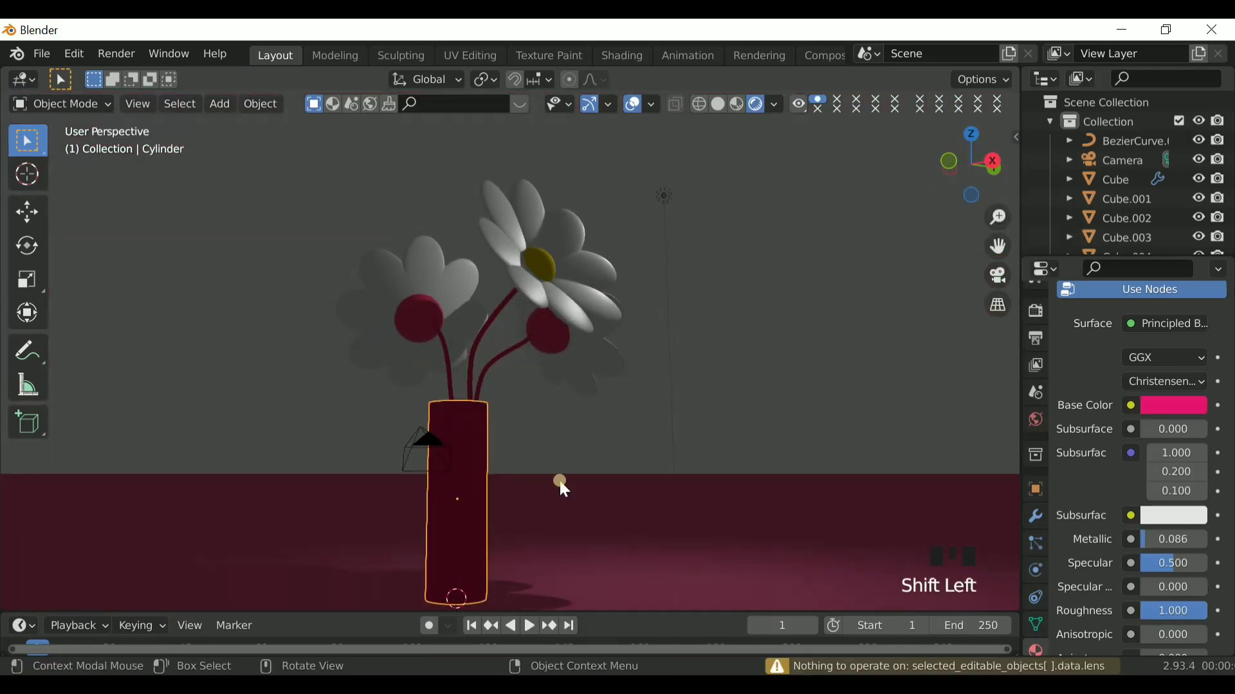
key(Tab)
Step: Add a horizontal loop cut around the vase wall, a short distance below the rim
click(994, 307)
drag(967, 179, 903, 180)
scroll(505, 456, up, 2)
drag(994, 248, 996, 249)
key(ctrl+r)
click(579, 435)
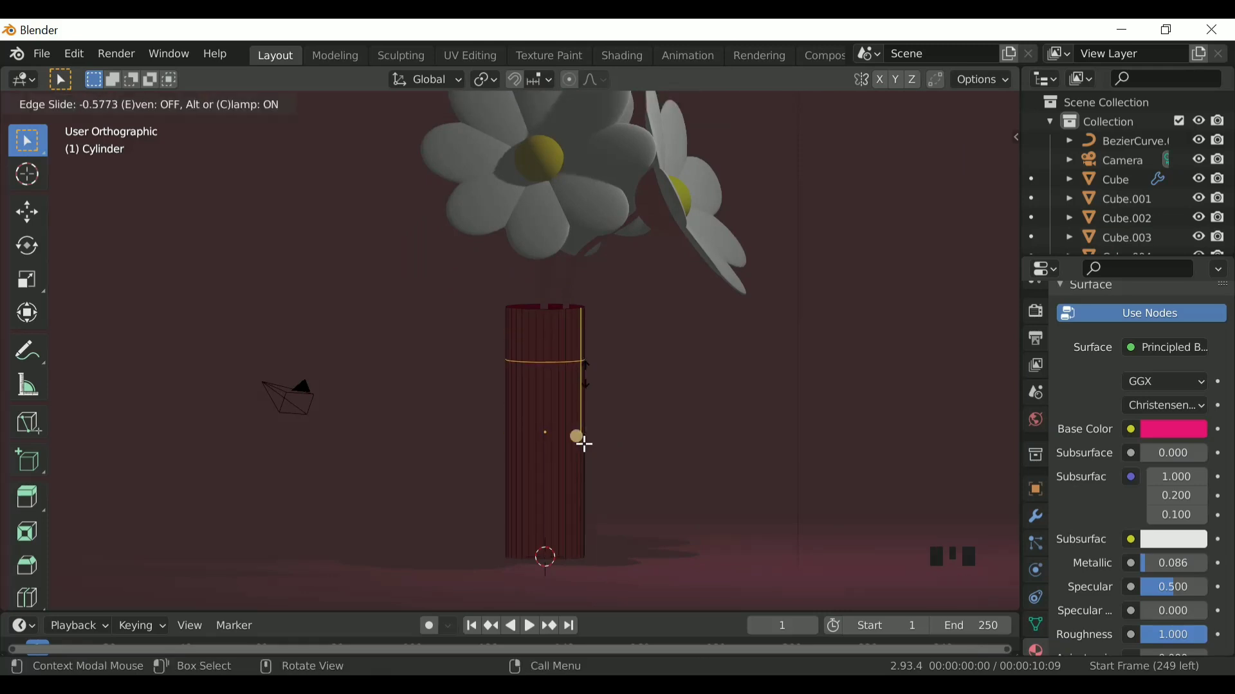
click(584, 444)
Step: Select all faces of the vase's upper band in face mode with X-ray on, from the right orthographic view
click(972, 167)
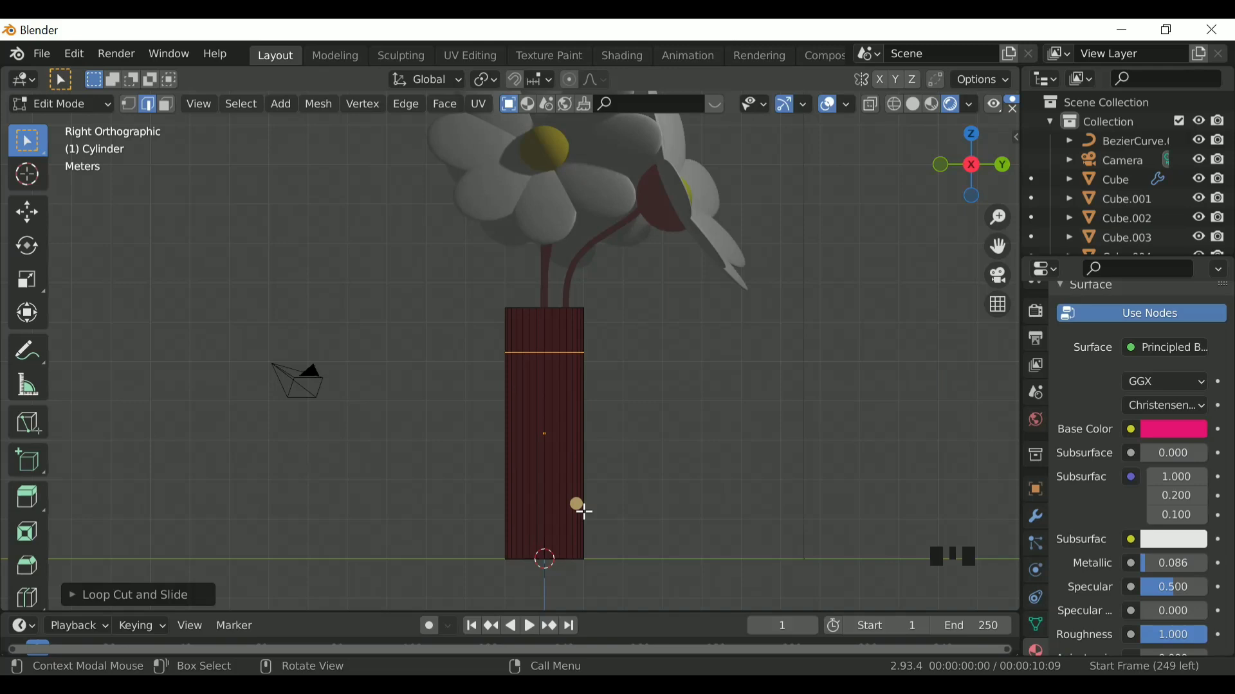
key(1)
key(3)
scroll(560, 427, up, 2)
key(alt+z)
key(alt+z)
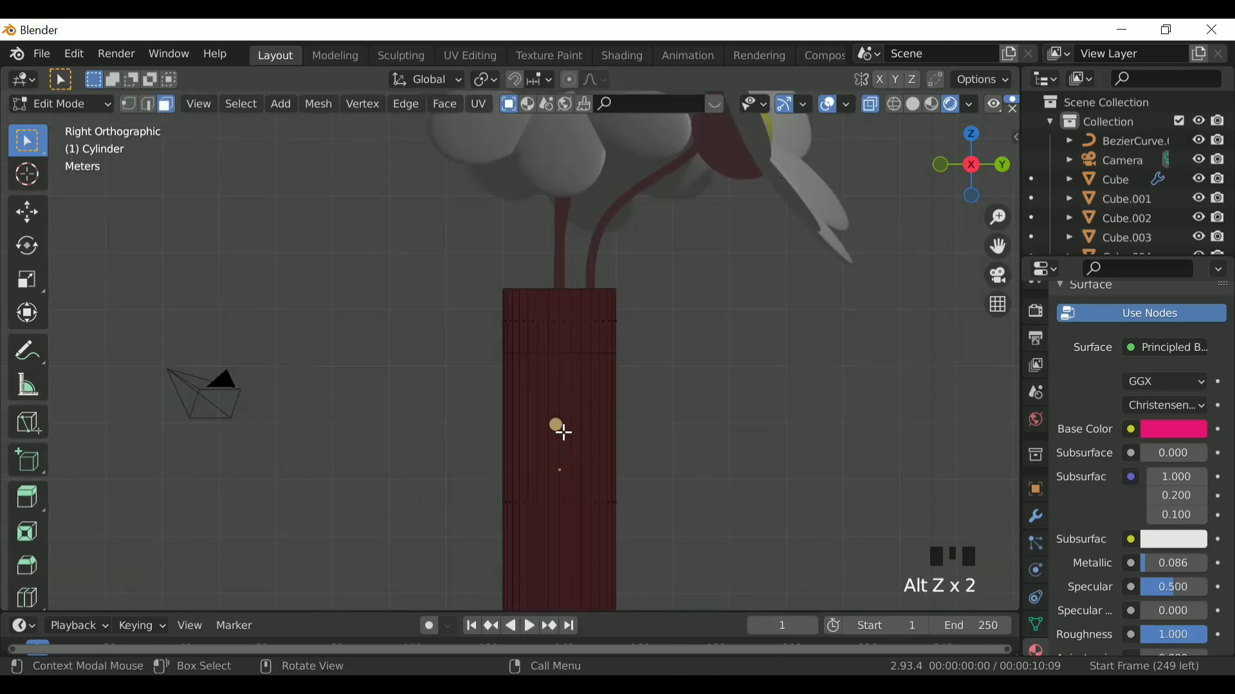
drag(400, 317, 664, 336)
mouse_move(980, 184)
mouse_down()
mouse_move(988, 193)
mouse_move(980, 181)
mouse_up()
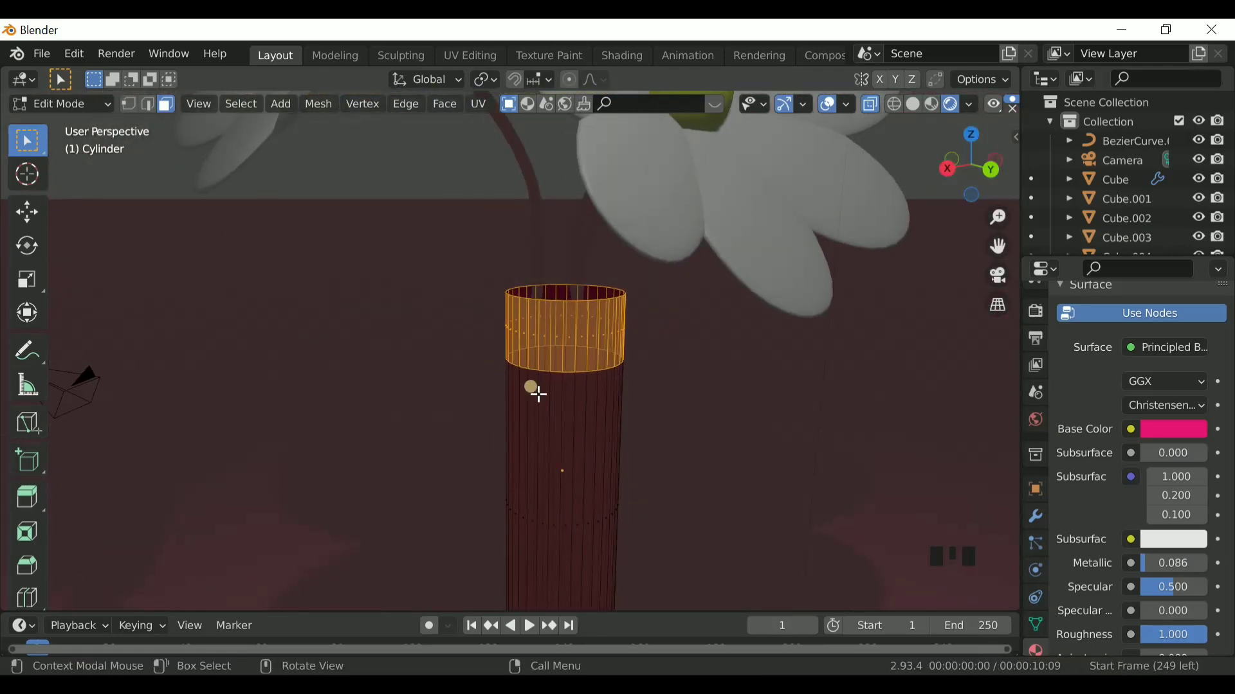
Step: Add a second material slot with a new material to the vase and turn off its shader nodes
scroll(1135, 449, up, 12)
click(1219, 333)
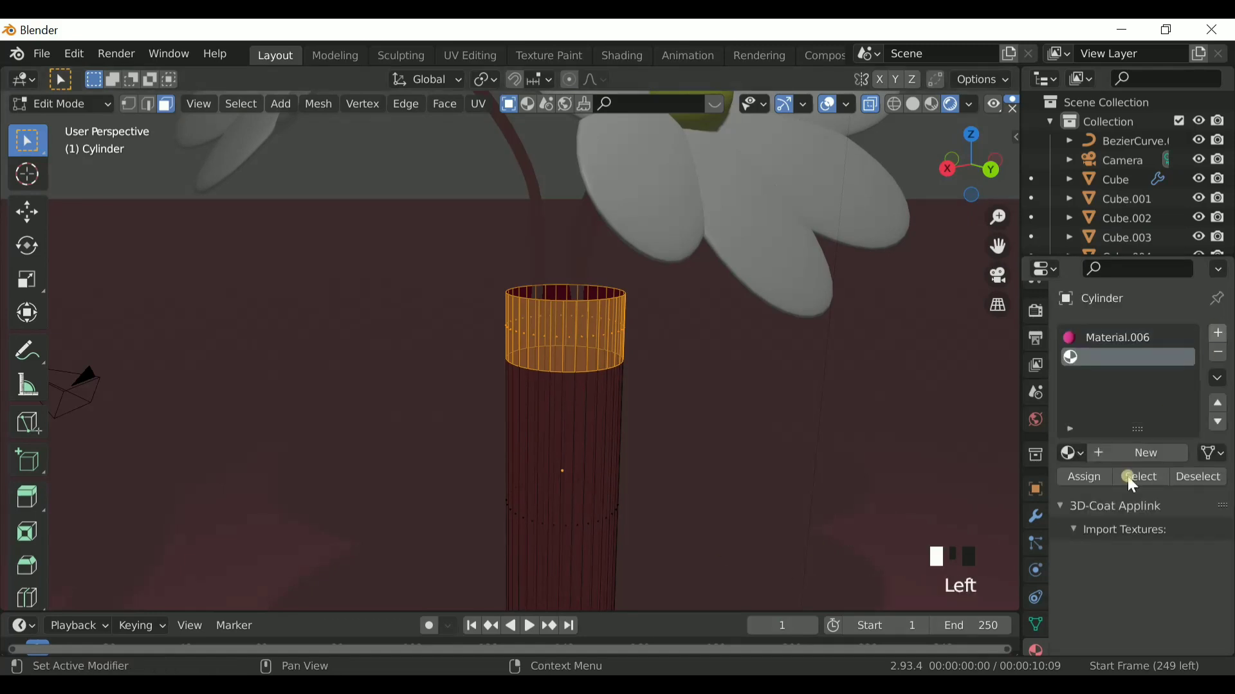
click(1151, 453)
click(1154, 558)
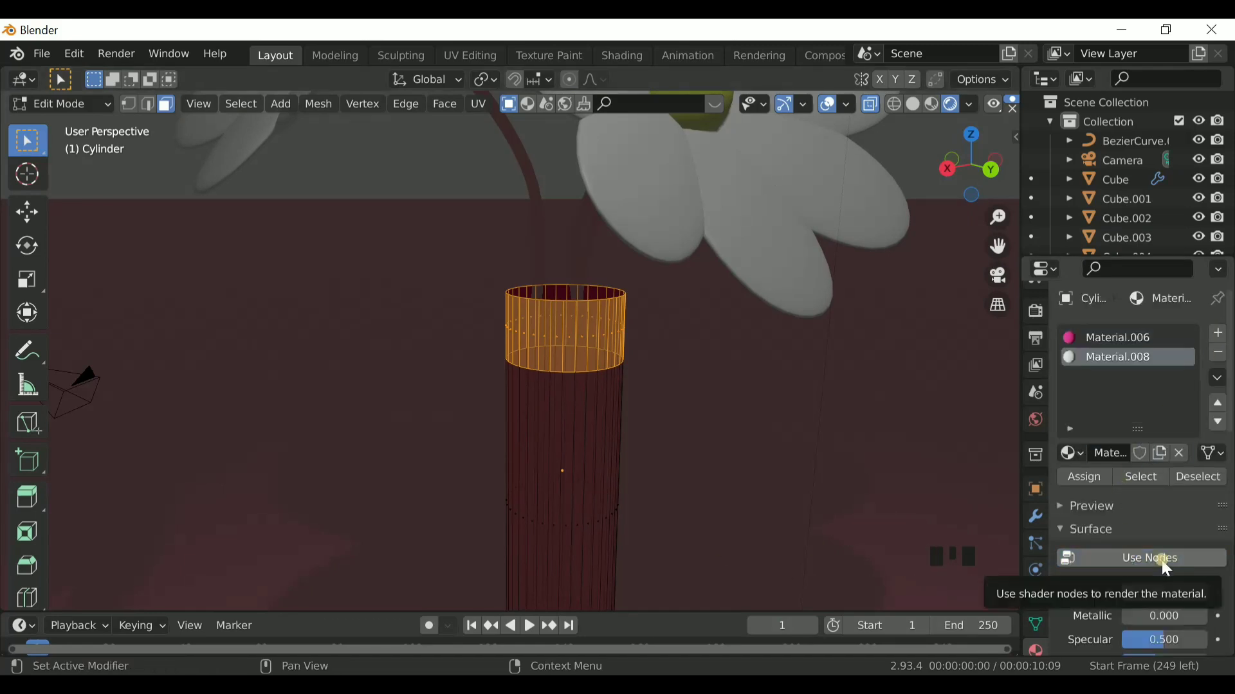
scroll(1161, 534, down, 4)
scroll(1162, 537, down, 4)
scroll(1162, 538, up, 9)
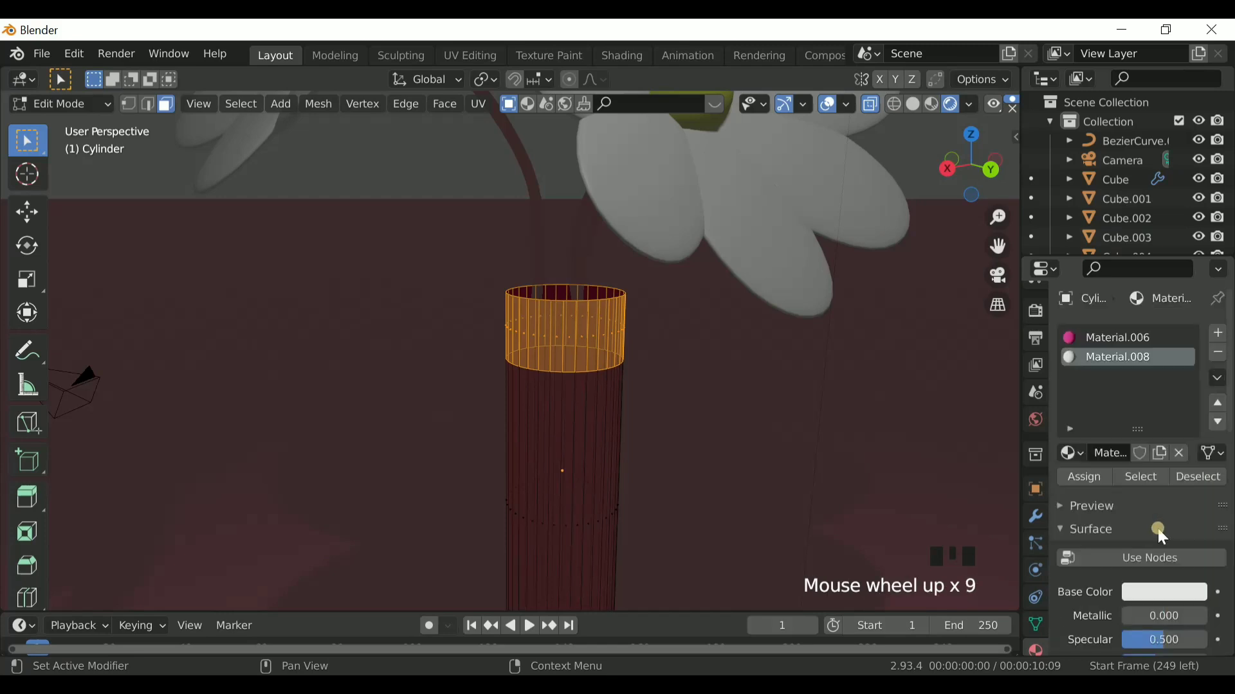
Step: Add a third material slot to the vase with a new material that uses the Glass BSDF shader
click(1220, 333)
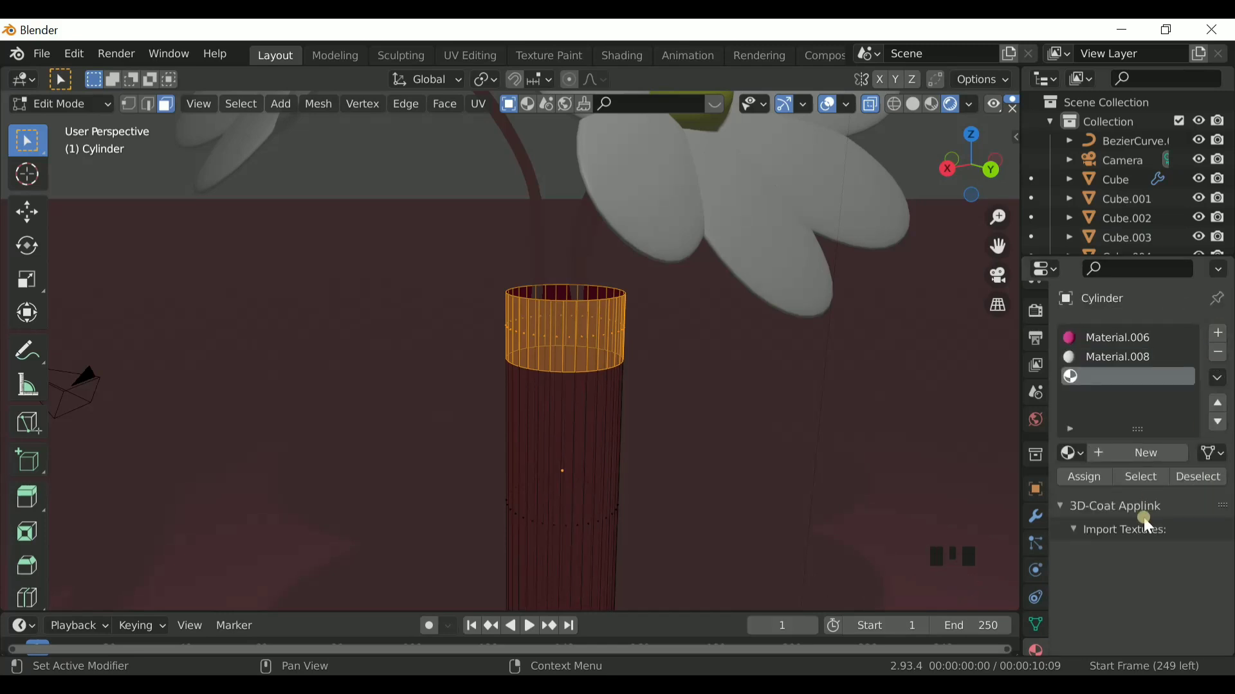
click(1144, 454)
scroll(1132, 531, down, 2)
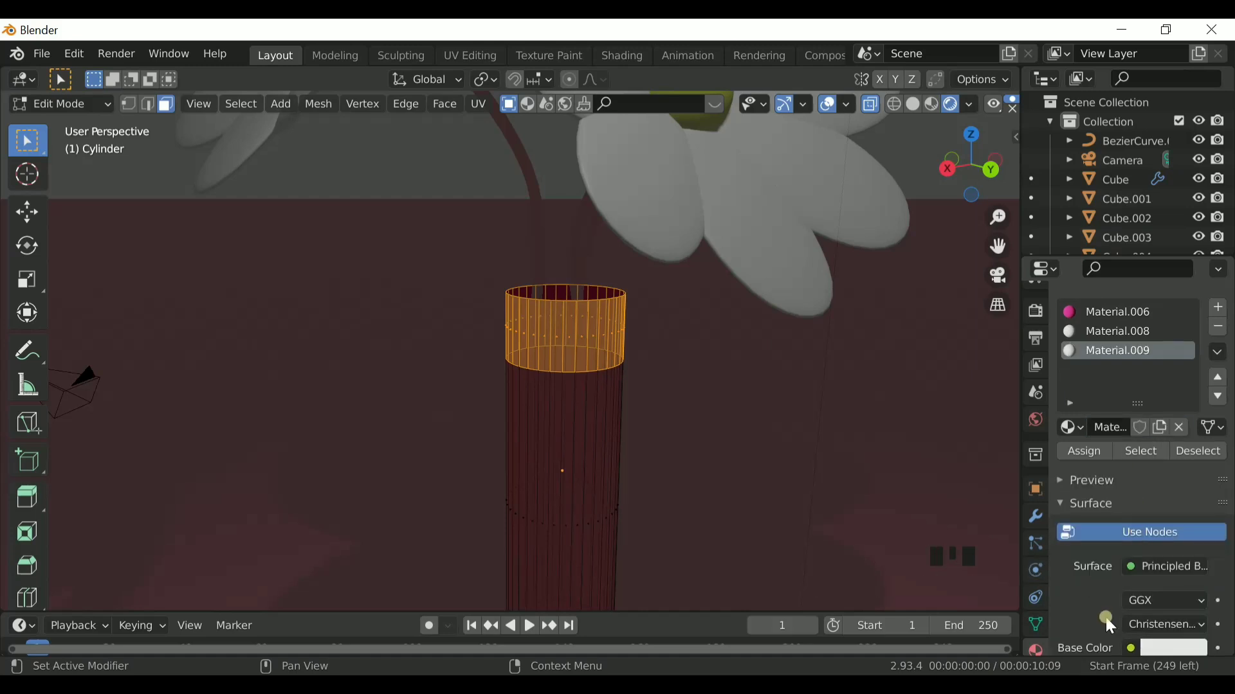
click(1155, 567)
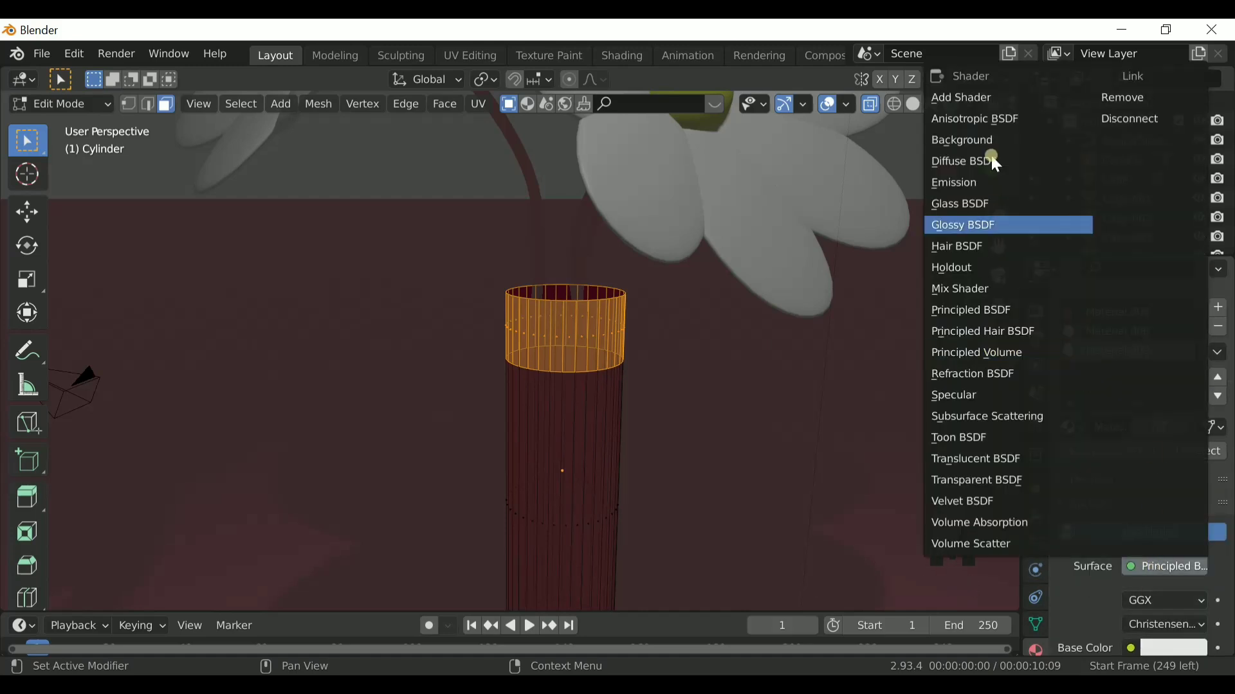
click(962, 205)
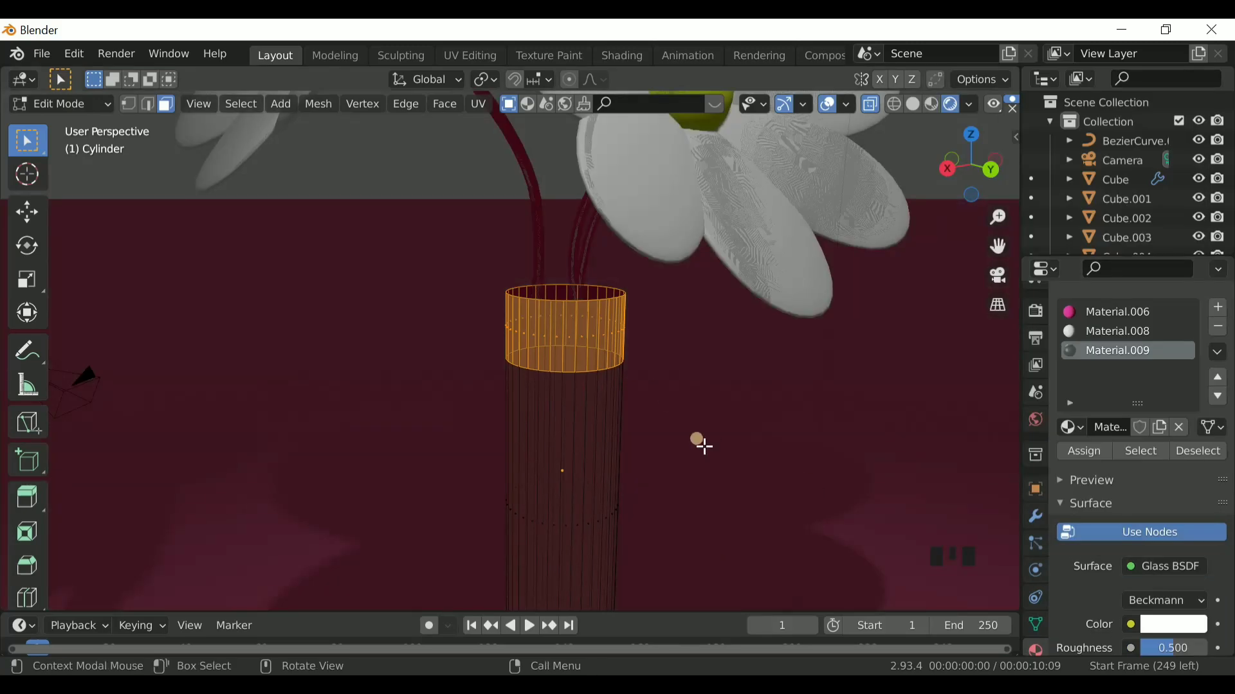
Step: Set the glass material's blend mode to Alpha Blend and enable Screen Space Refraction
scroll(1086, 544, down, 8)
click(1146, 596)
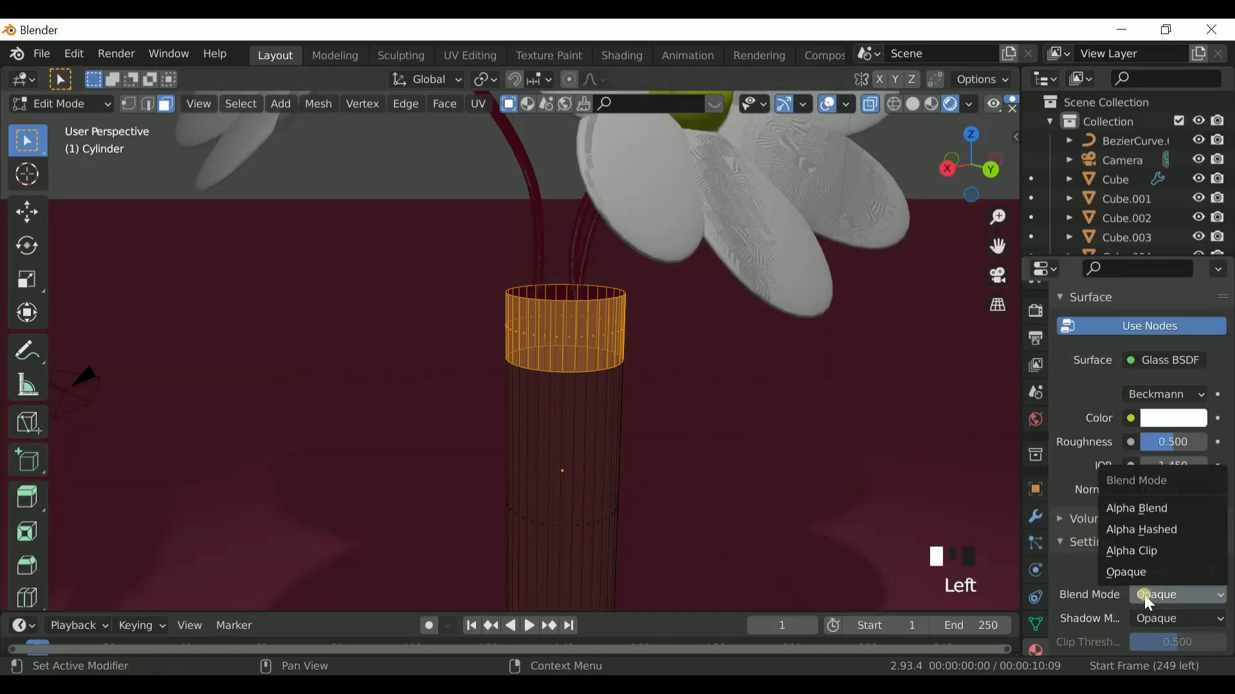
click(1156, 510)
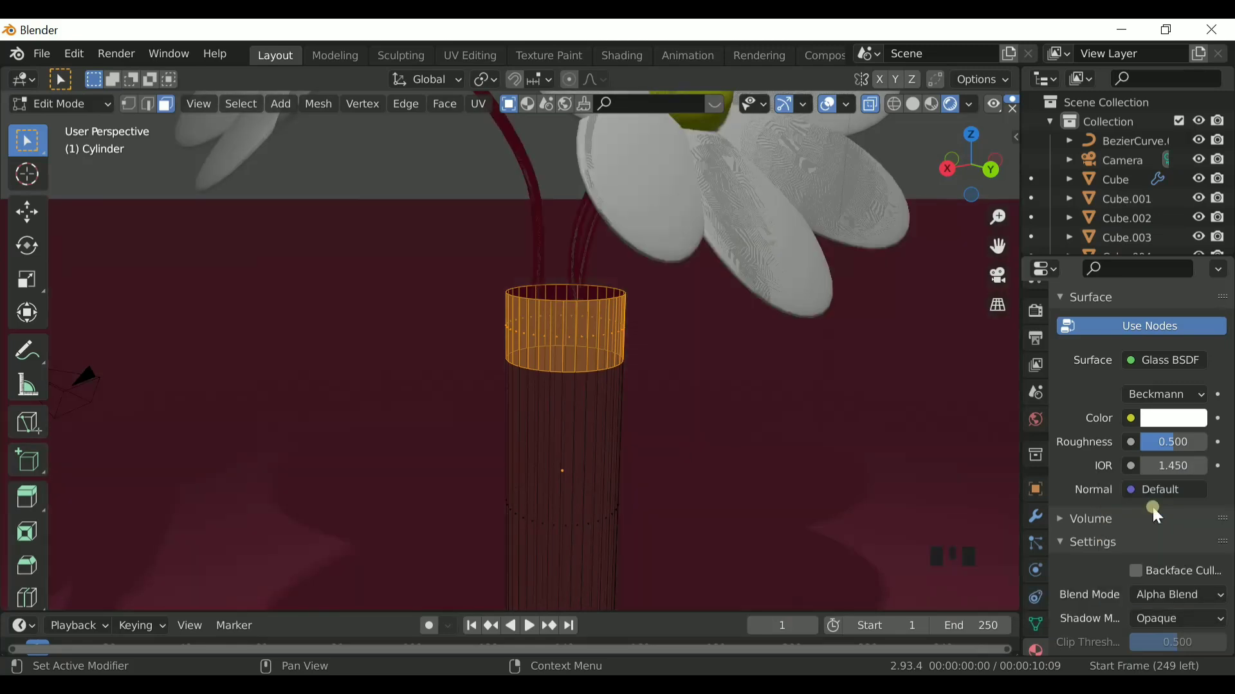
scroll(1143, 537, down, 3)
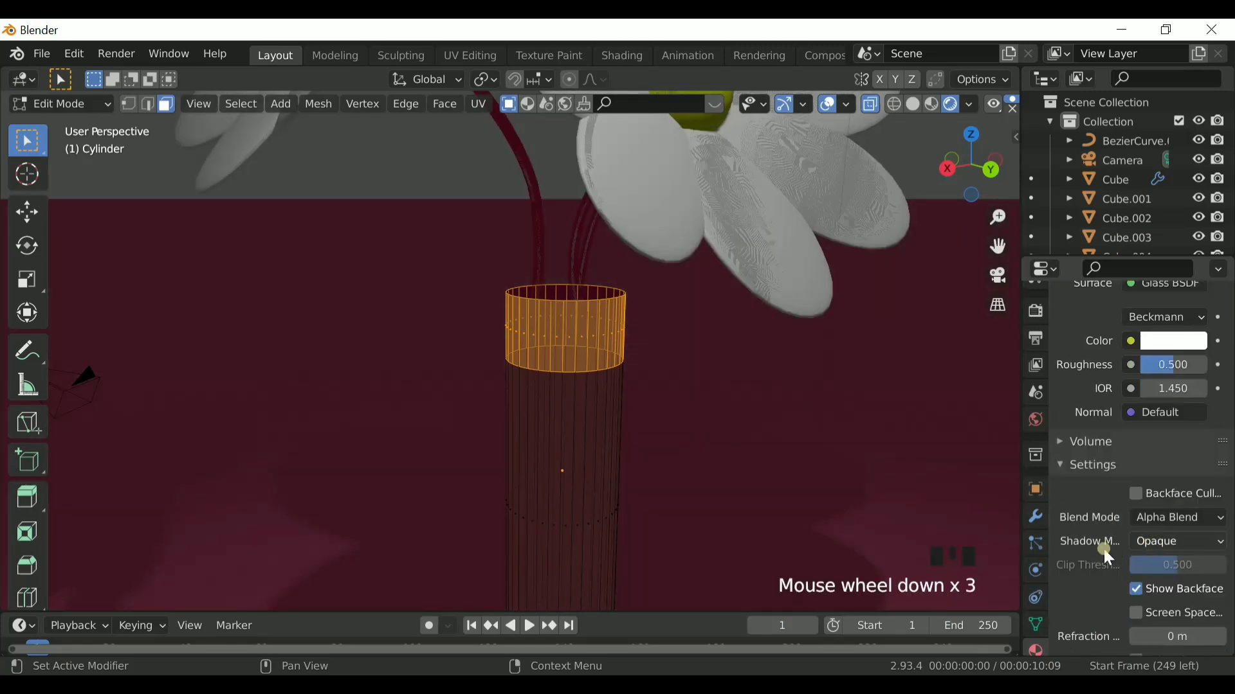
scroll(1126, 598, down, 1)
click(1136, 588)
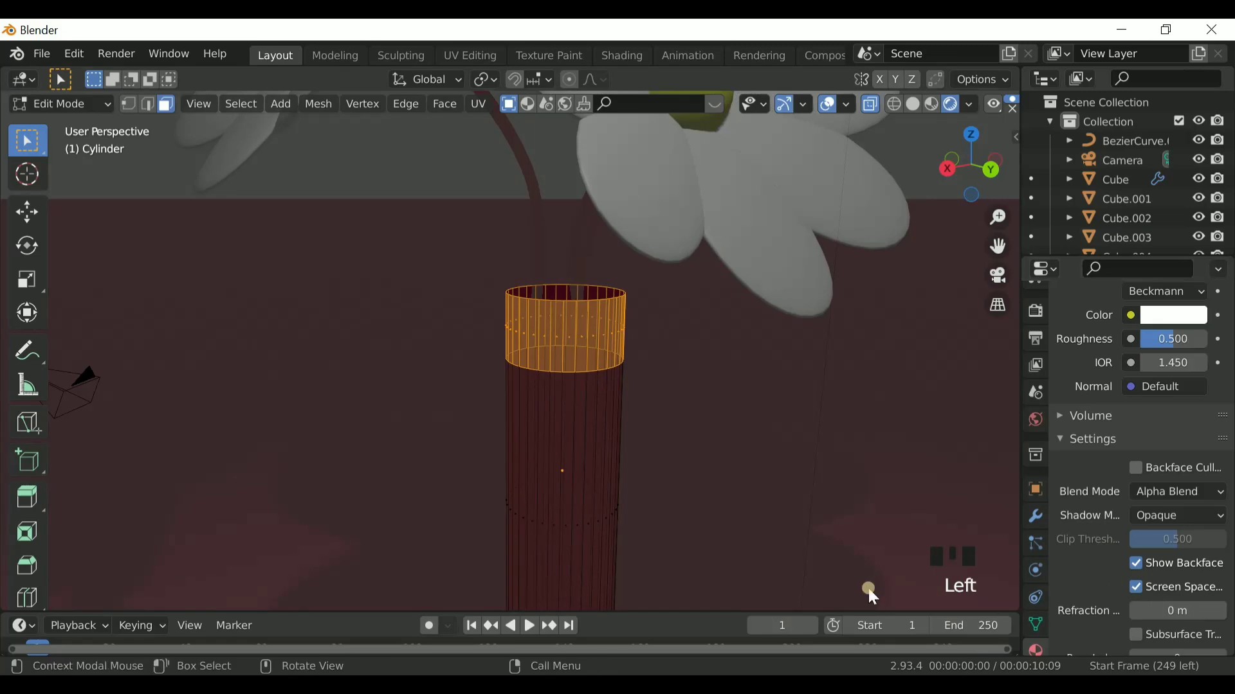
Step: Enable Ambient Occlusion and Screen Space Reflections with Refraction in the Eevee render settings
click(1035, 311)
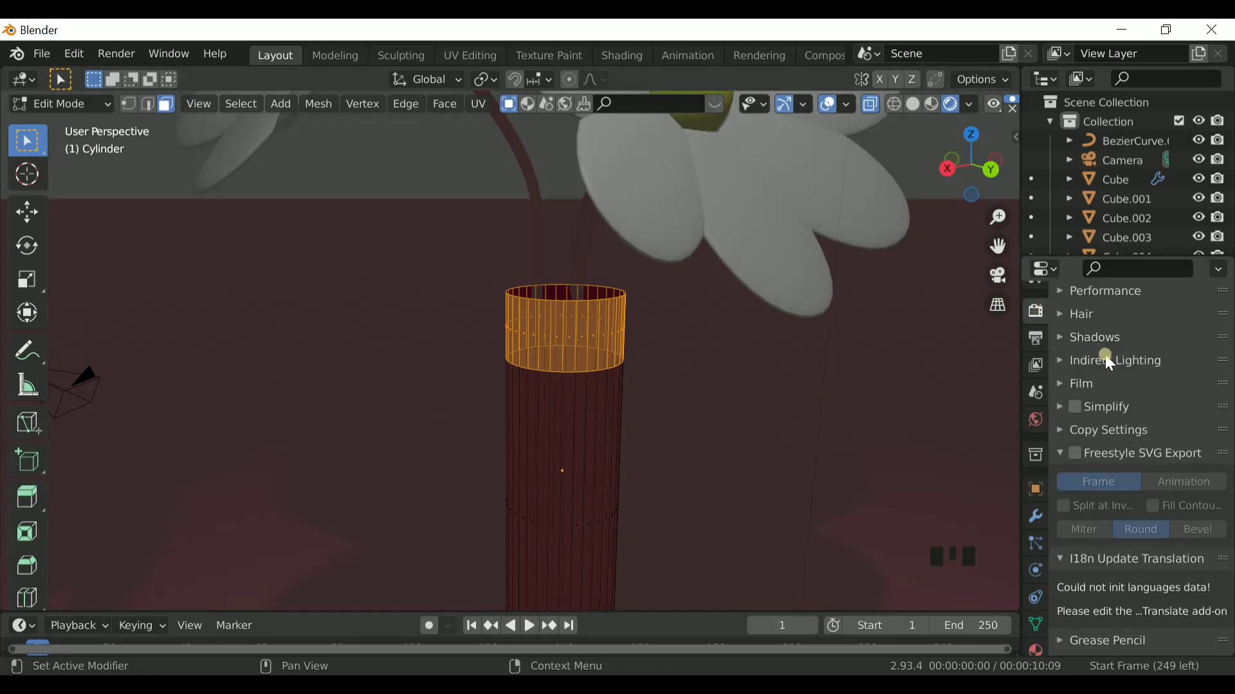
scroll(1149, 407, up, 9)
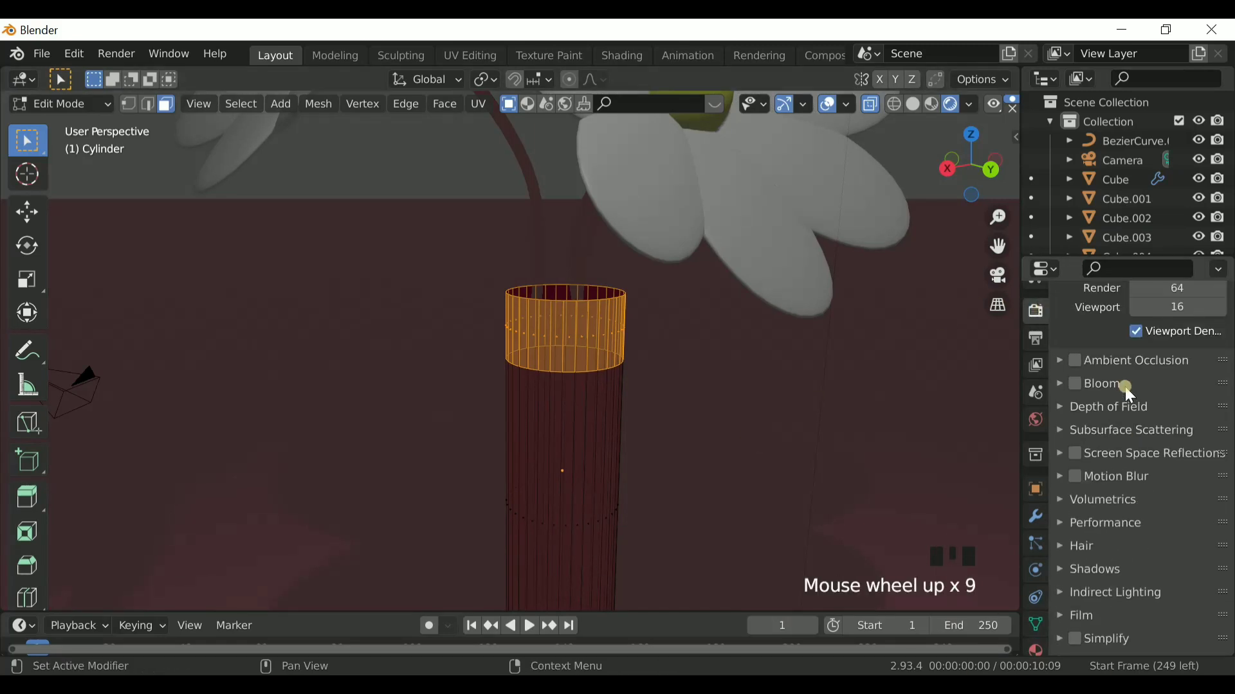
scroll(1094, 553, down, 7)
scroll(1106, 562, up, 11)
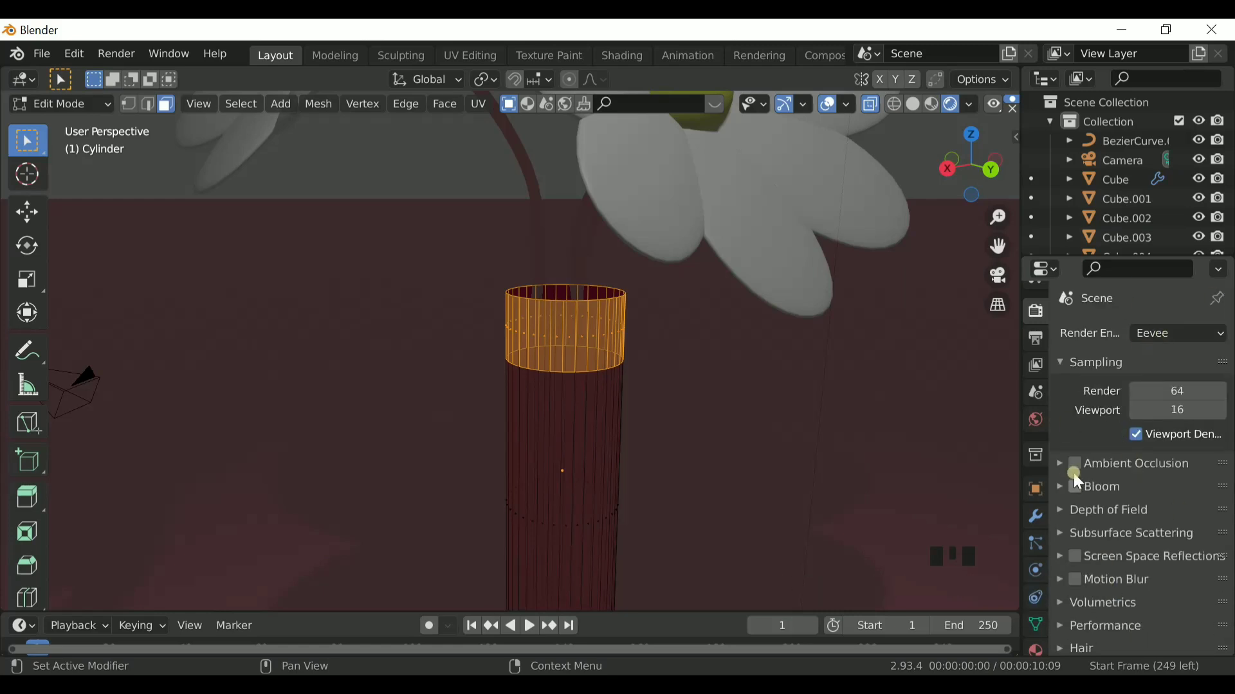
click(1059, 558)
scroll(1094, 578, down, 4)
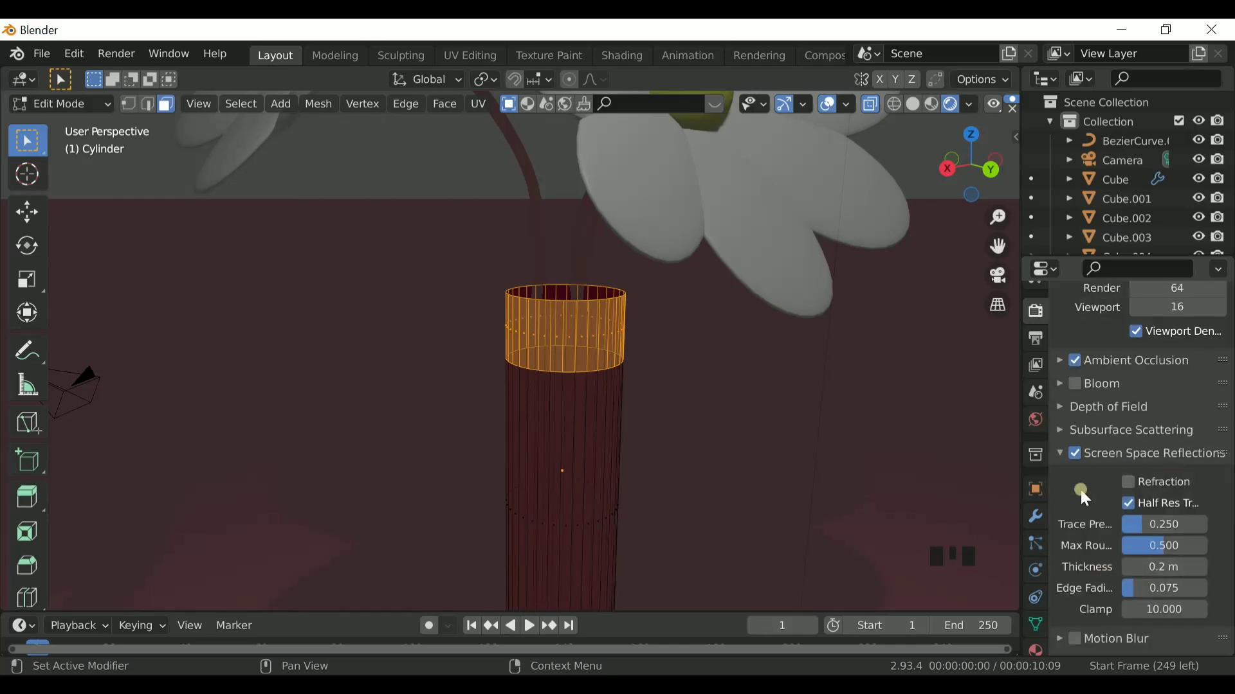
click(1129, 482)
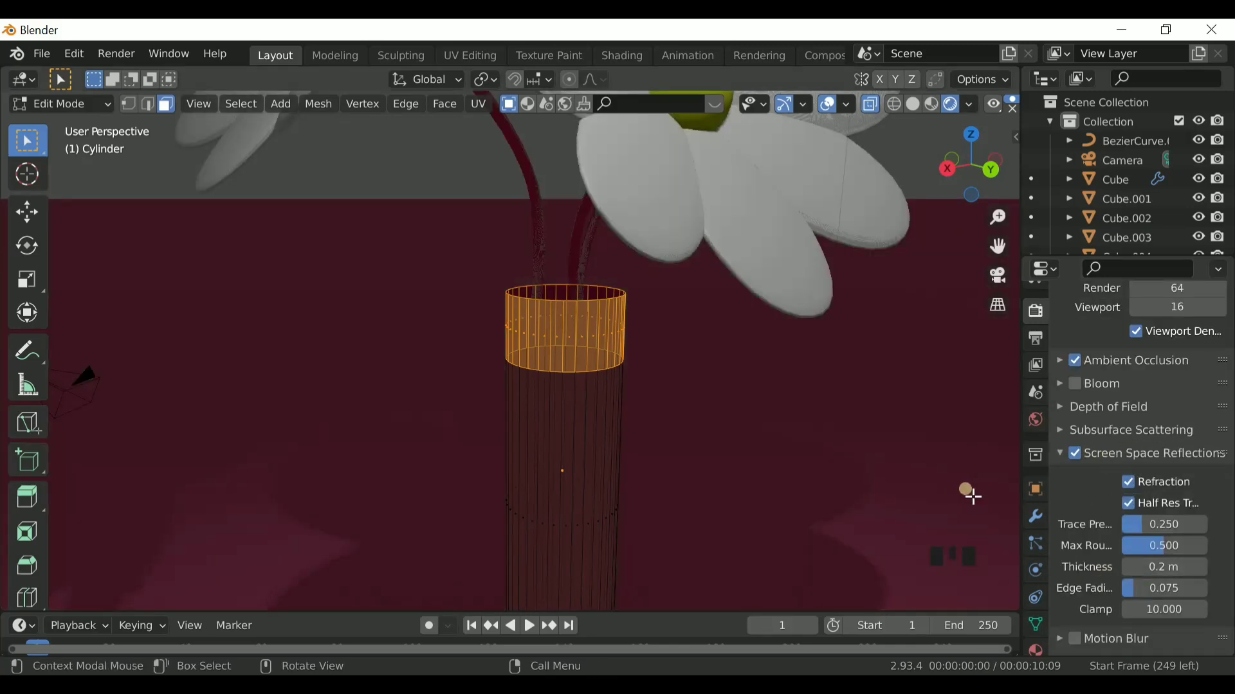
Step: Assign the glass material to the selected faces of the vase's upper band and return to Object Mode
click(1036, 650)
click(1083, 373)
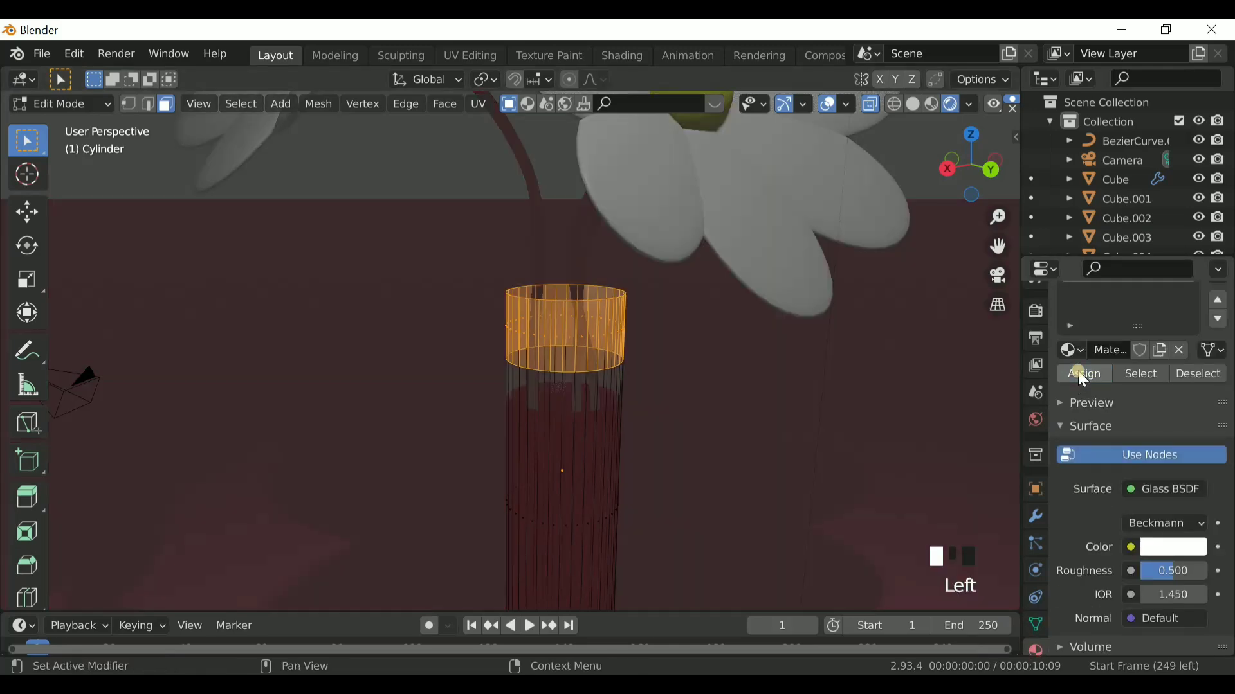
scroll(529, 248, up, 2)
scroll(560, 477, down, 5)
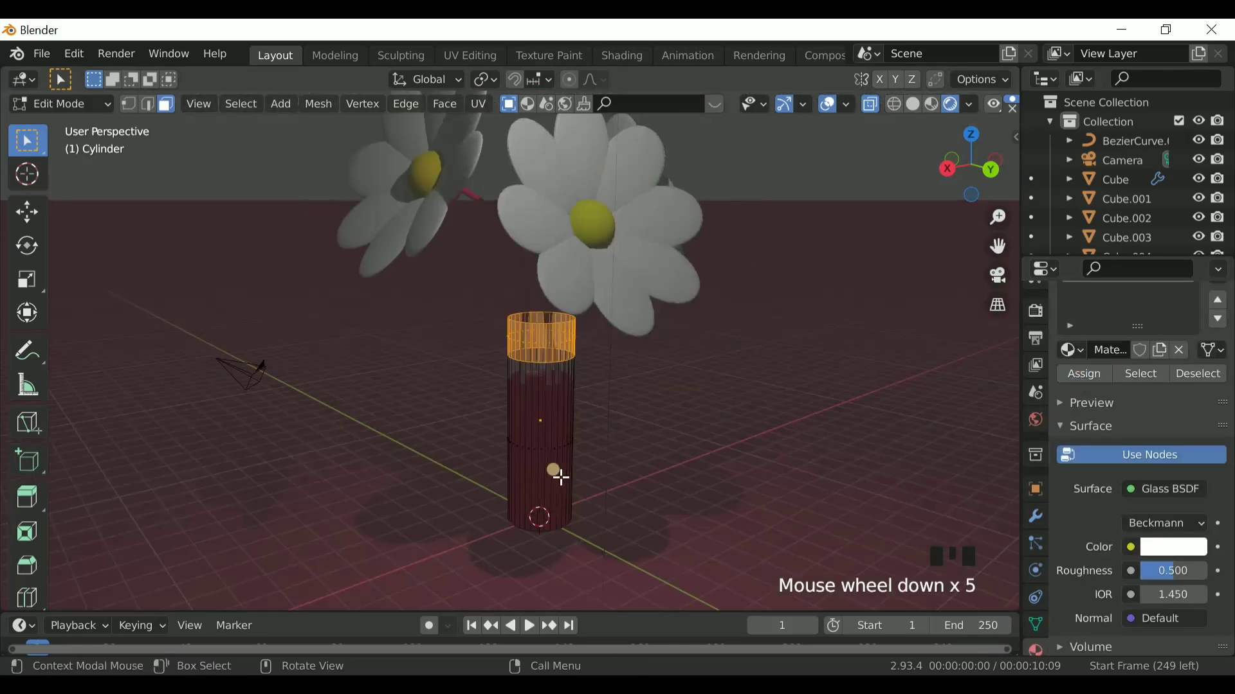
key(Tab)
scroll(592, 395, up, 4)
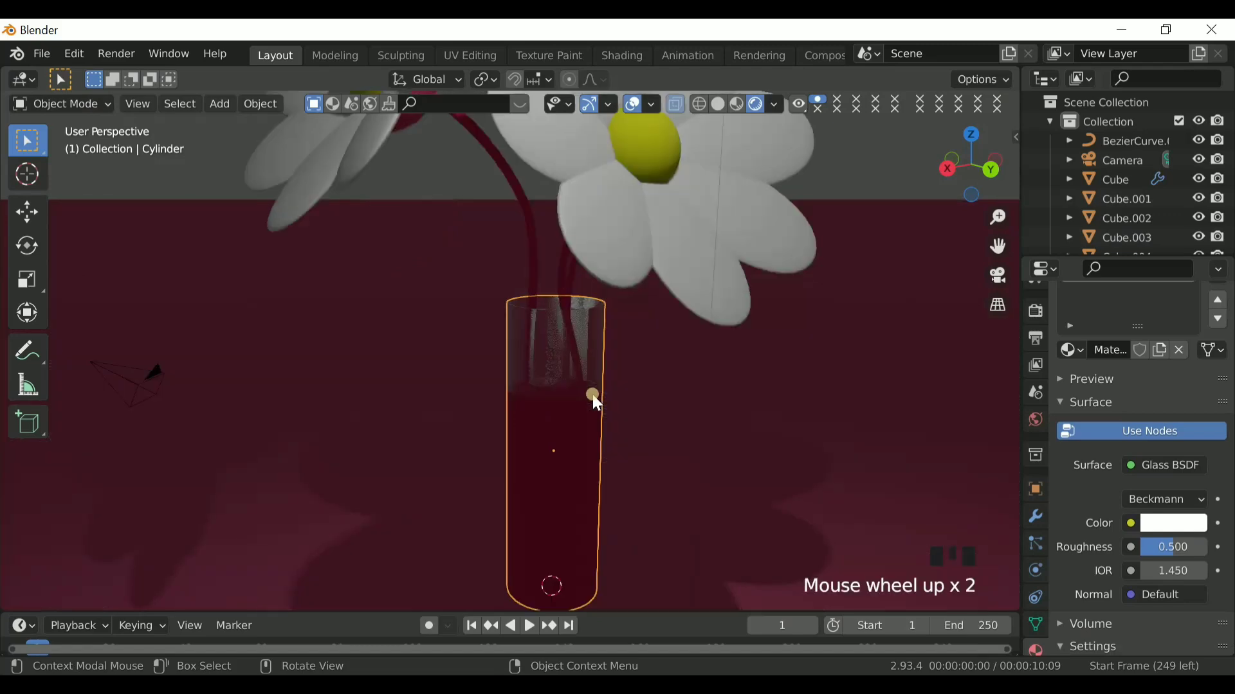
right_click(668, 349)
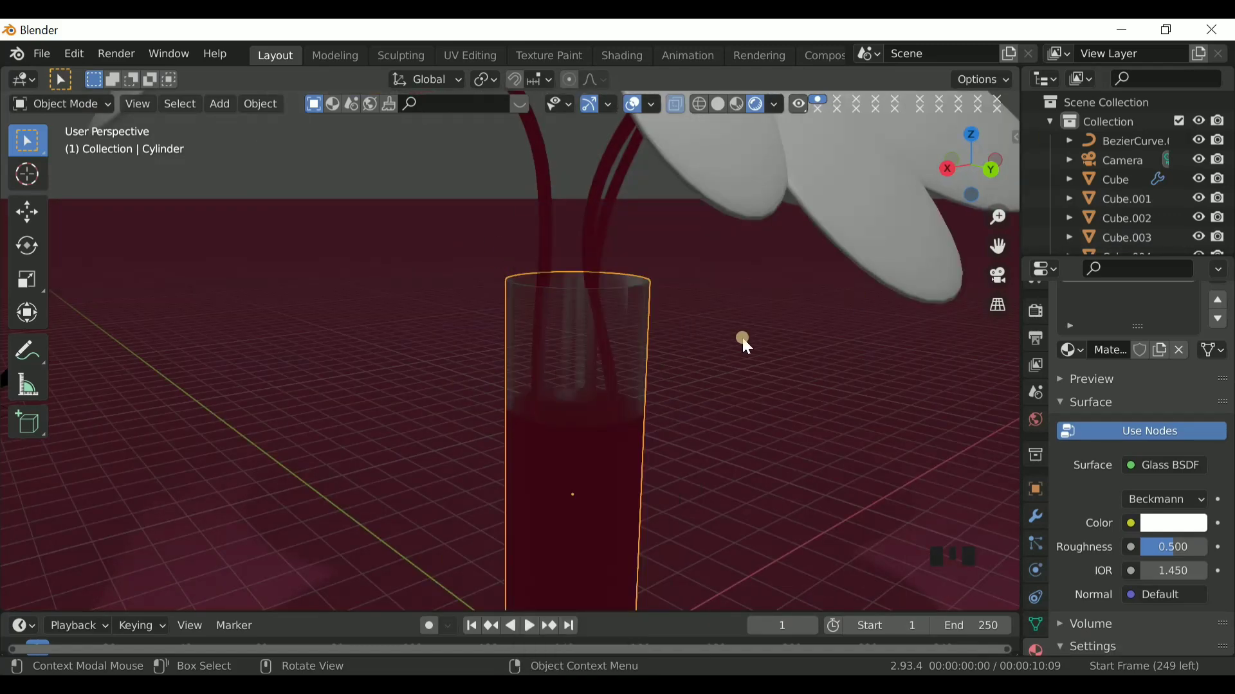
drag(1012, 171, 728, 376)
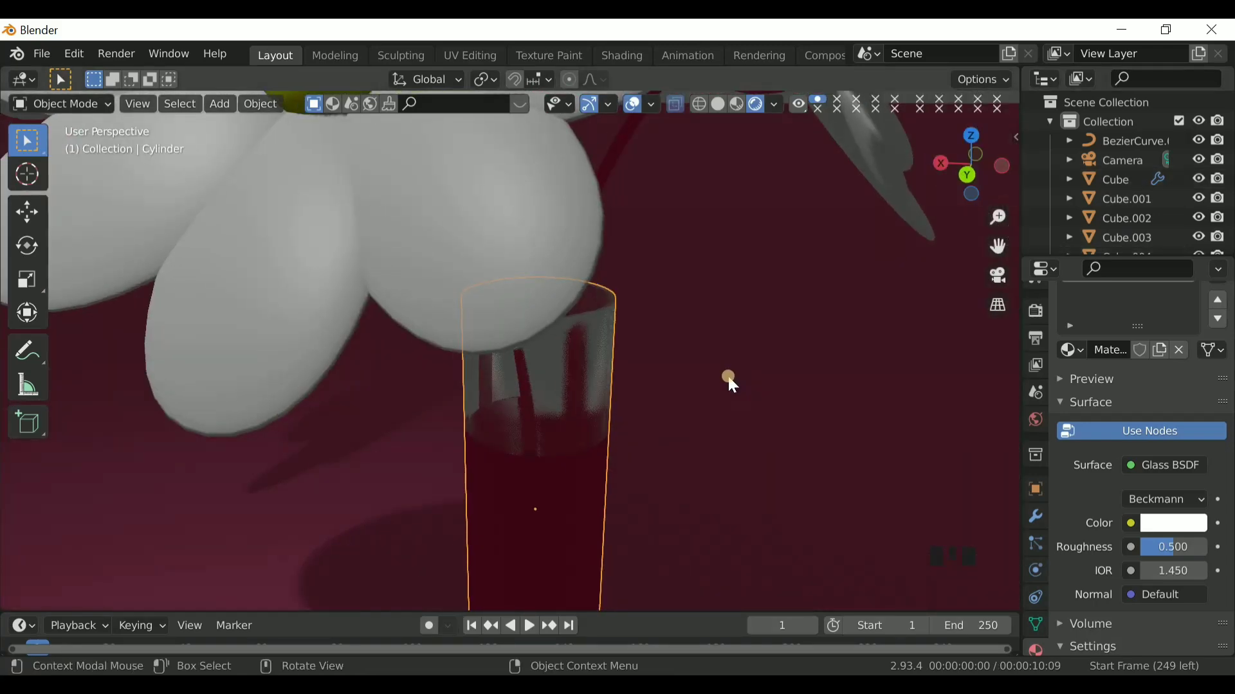
scroll(561, 378, down, 7)
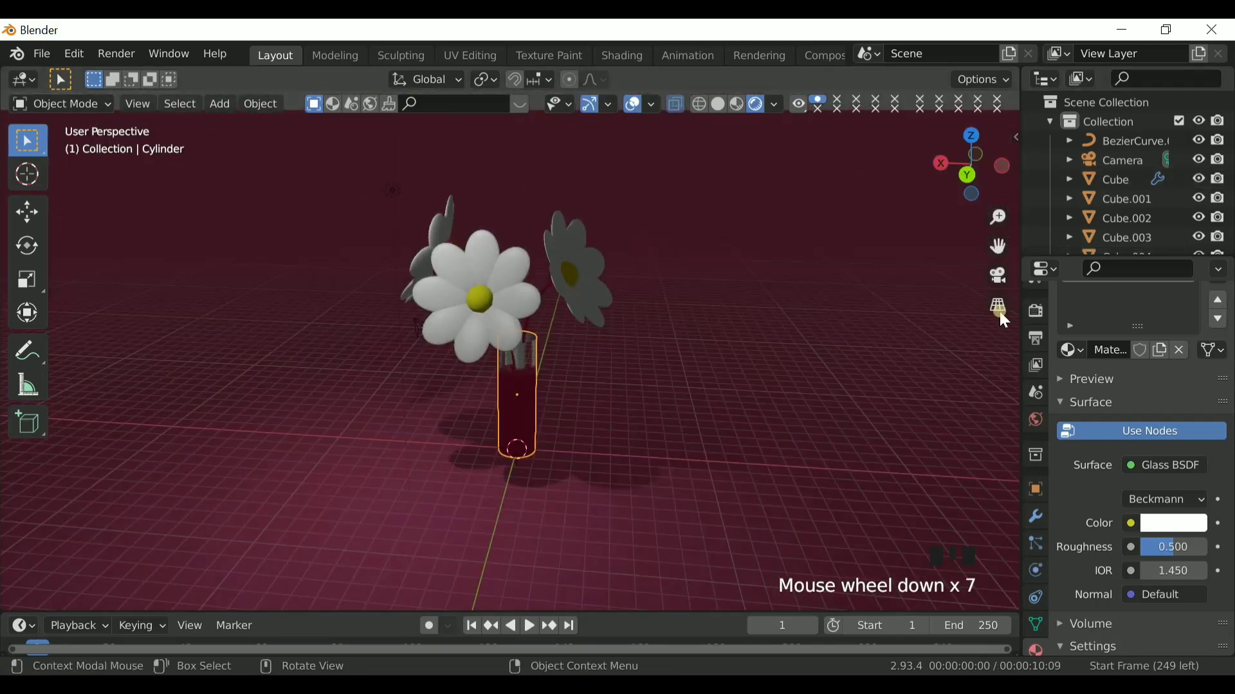
Step: Select one of the white flower petals and set its material's blend mode to Alpha Blend
click(1004, 309)
scroll(1003, 306, down, 2)
click(970, 172)
click(769, 204)
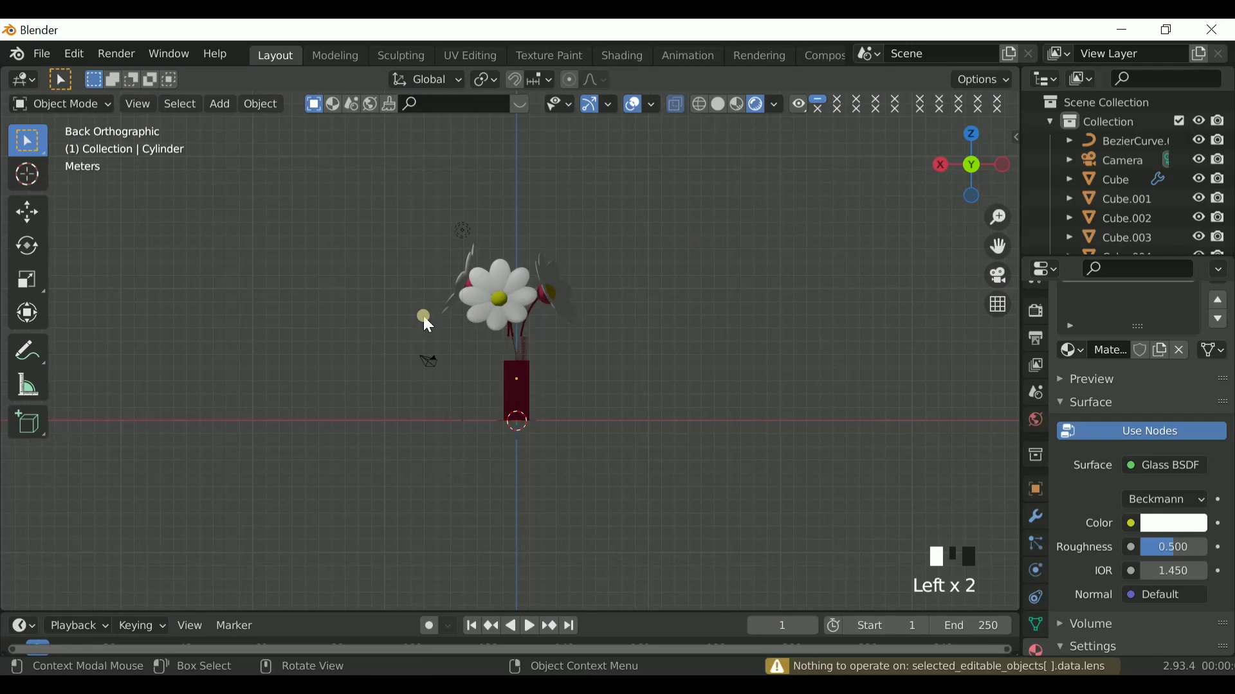
scroll(425, 285, up, 7)
shift+click(450, 250)
drag(944, 178, 855, 205)
click(1003, 310)
drag(997, 168, 972, 157)
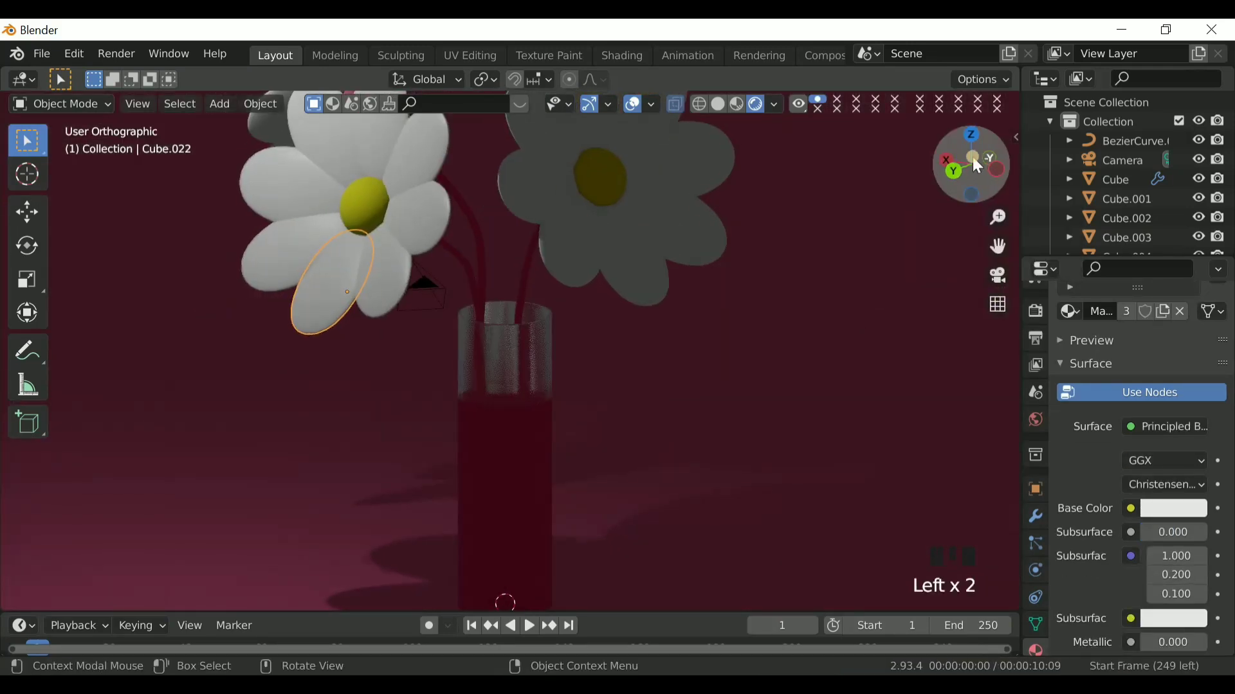
scroll(1150, 583, down, 20)
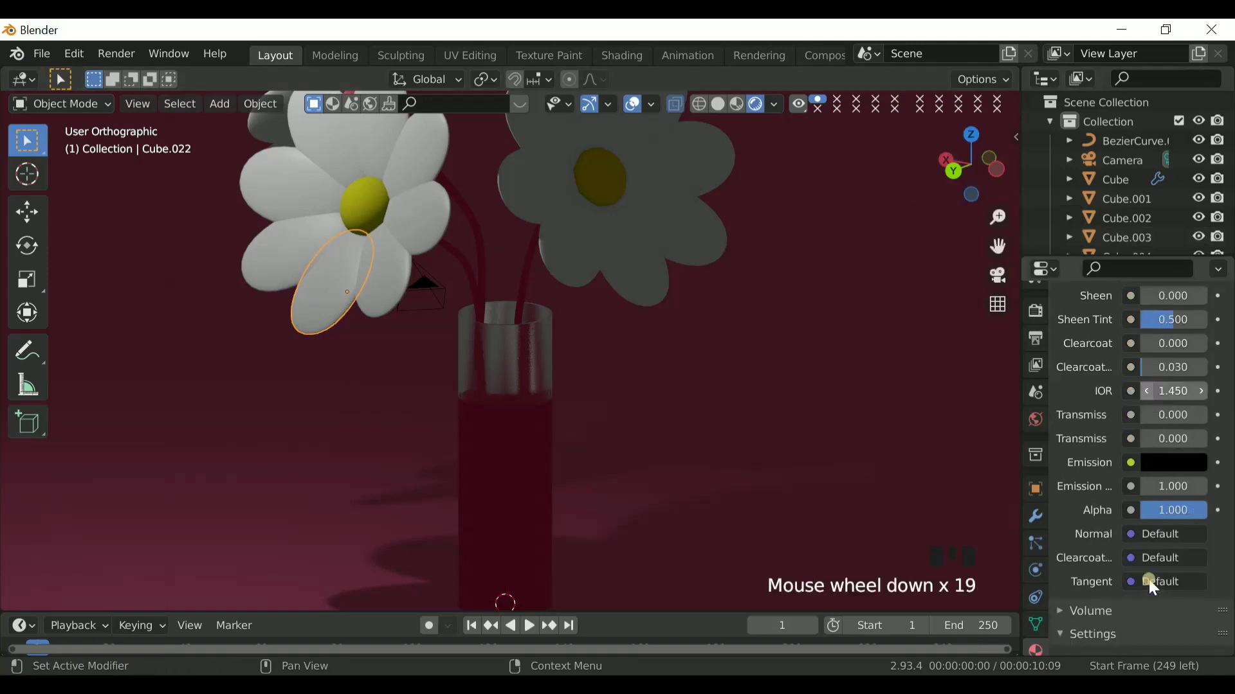
scroll(1149, 580, up, 8)
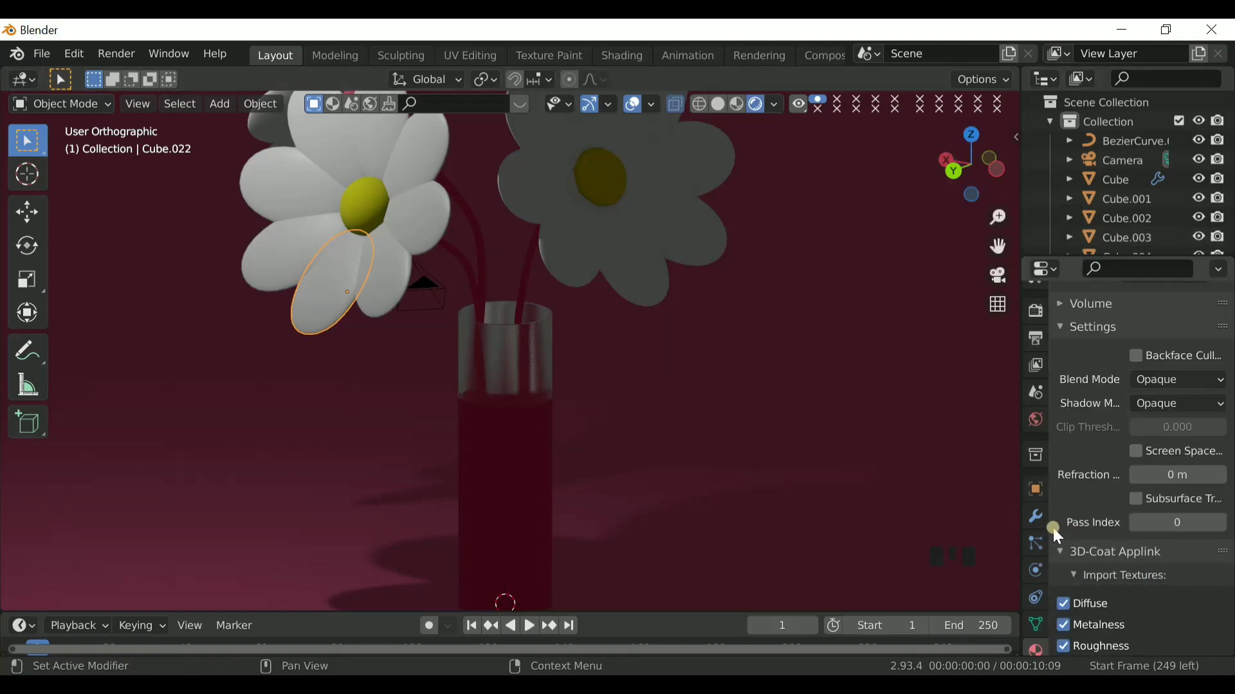
click(1170, 383)
click(1174, 466)
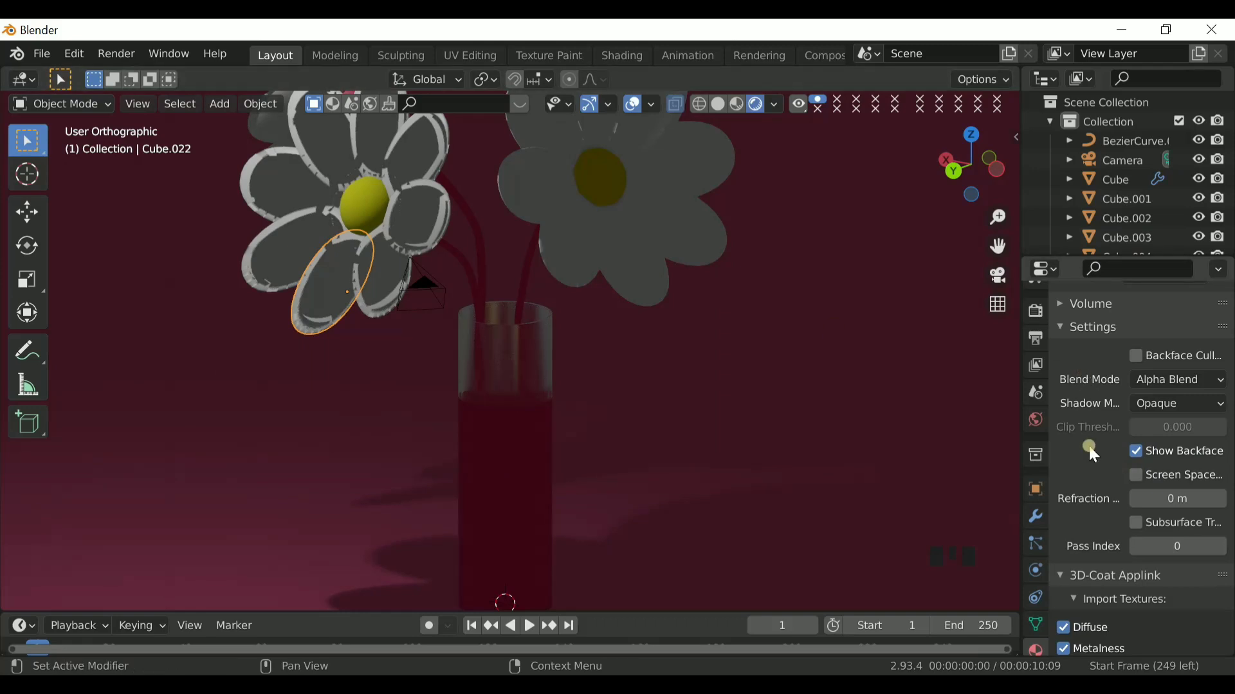
Step: Set the petal material's alpha to 0.243
scroll(1083, 378, up, 10)
click(1173, 462)
text(.243)
key(Return)
scroll(422, 295, up, 1)
scroll(422, 296, down, 1)
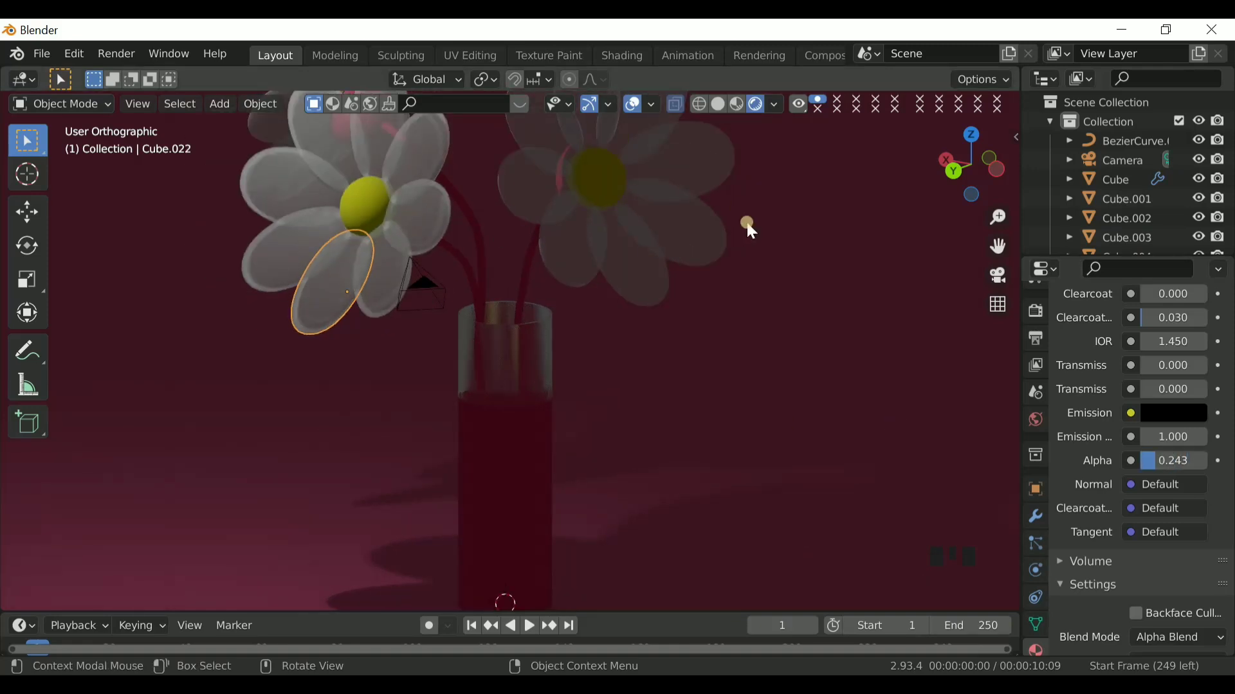
Step: Select the Camera object in the scene collection and look through it
click(998, 275)
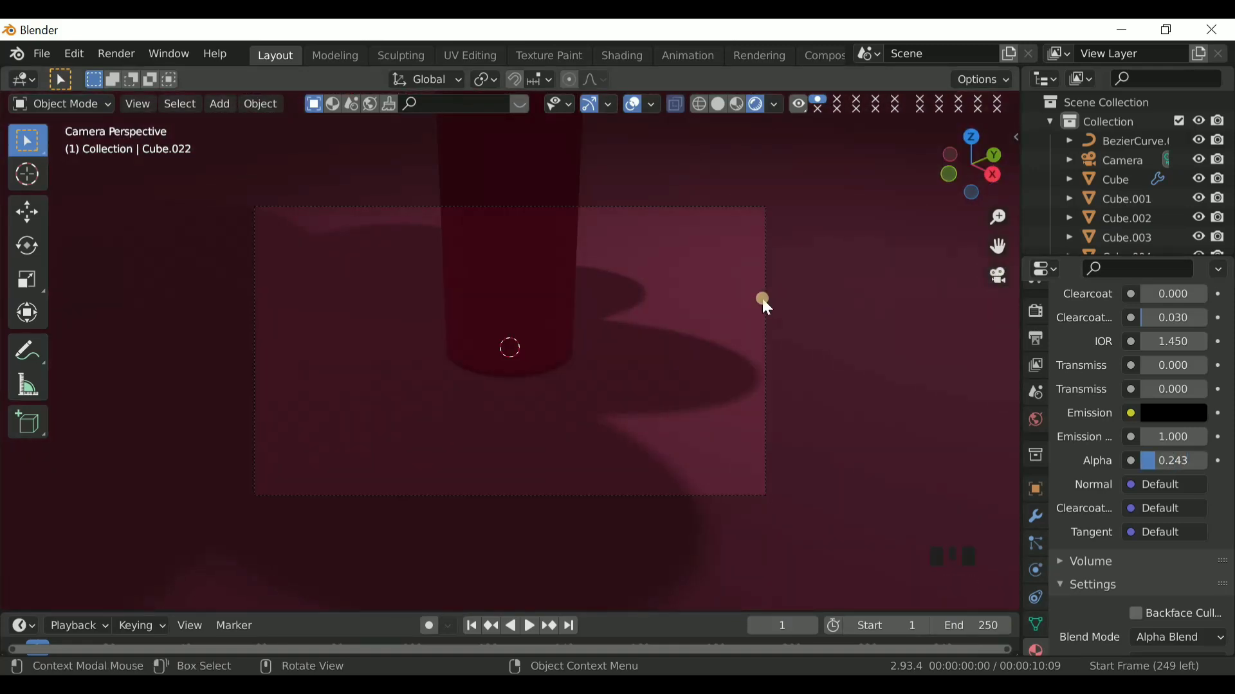
click(997, 280)
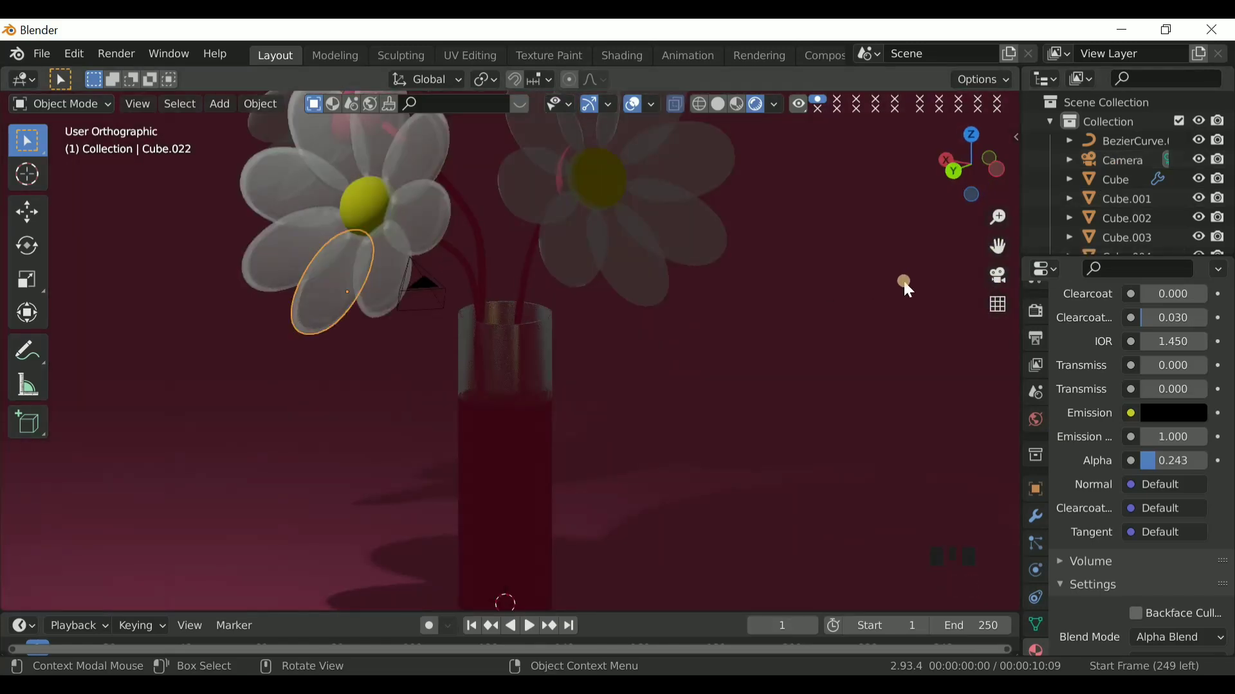
double_click(1122, 160)
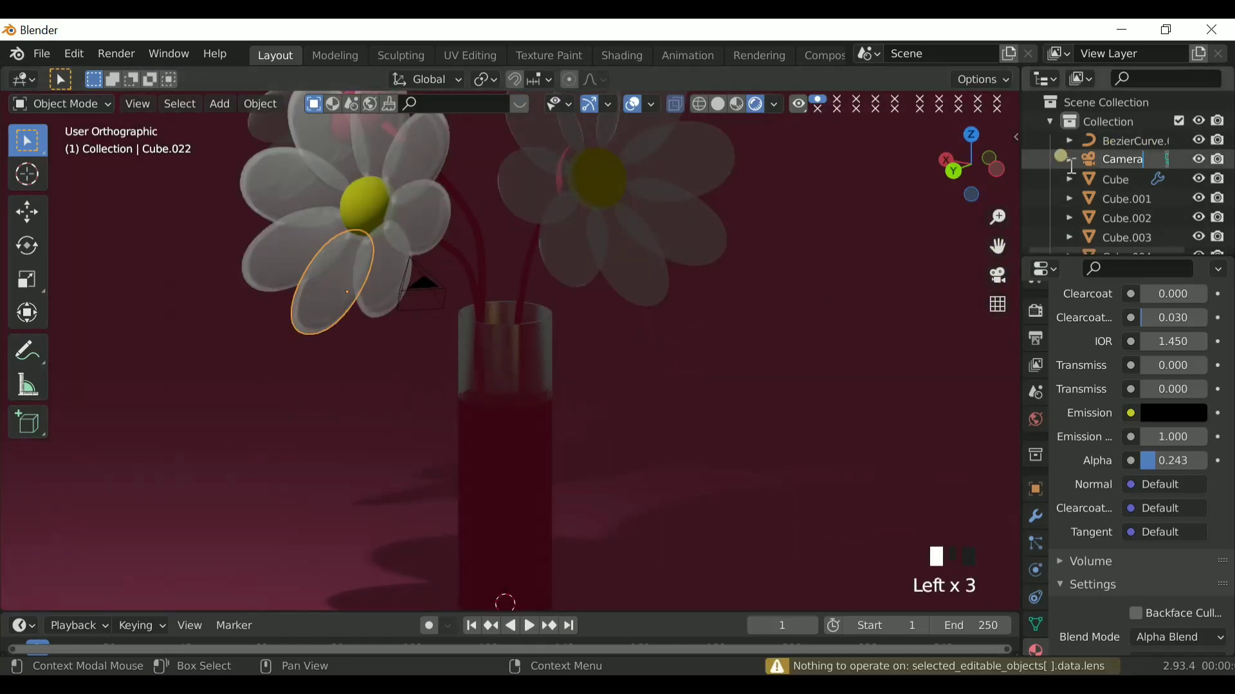
click(916, 264)
click(953, 171)
click(935, 340)
shift+click(1098, 157)
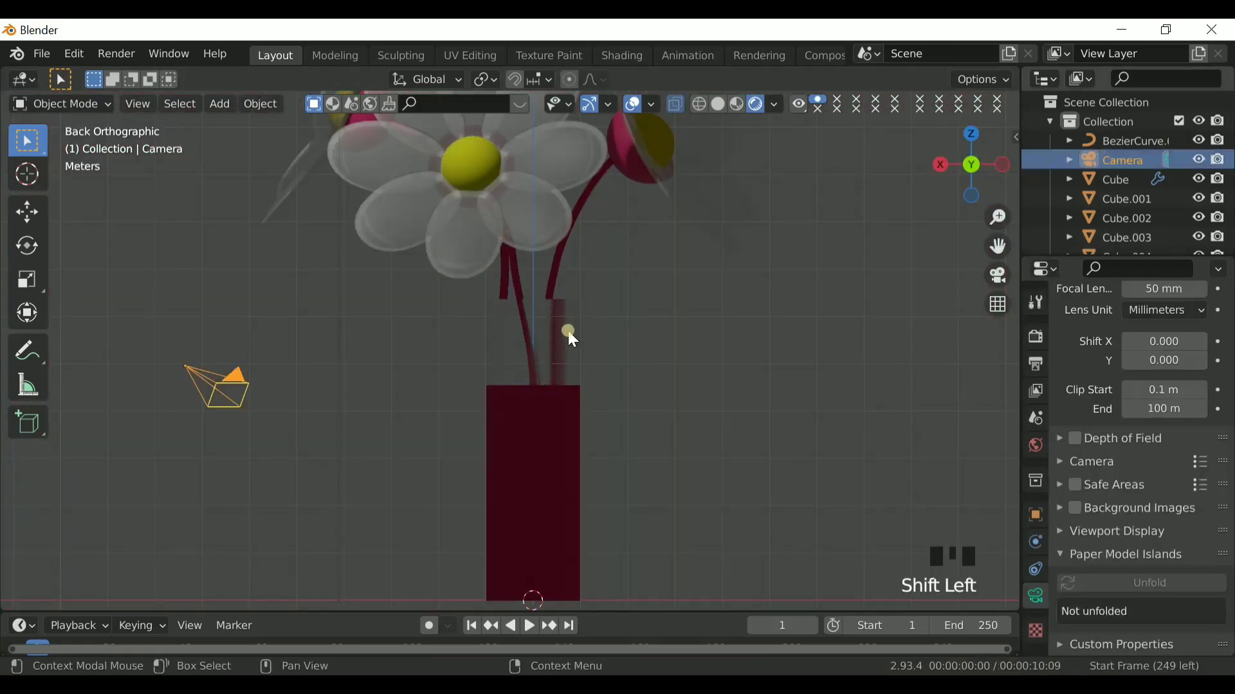
click(999, 276)
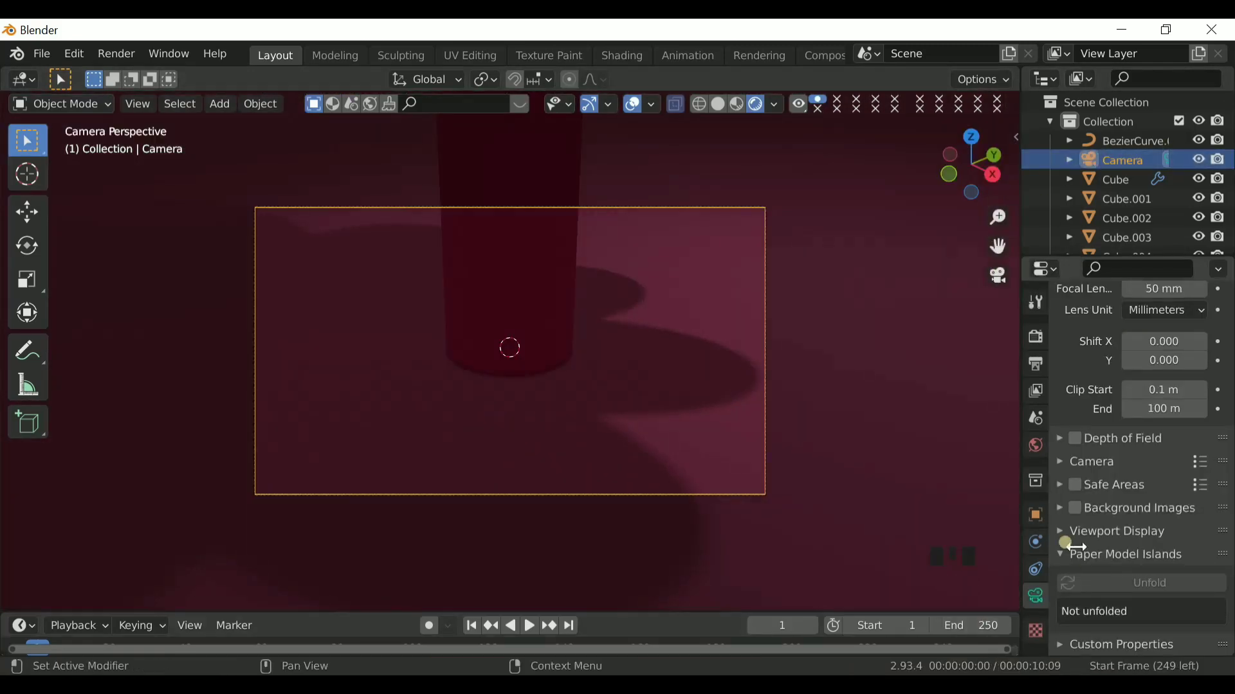
Step: Change the camera's lens type to Orthographic and set its orthographic scale to 17.714
scroll(1144, 488, up, 12)
click(1165, 391)
click(1145, 434)
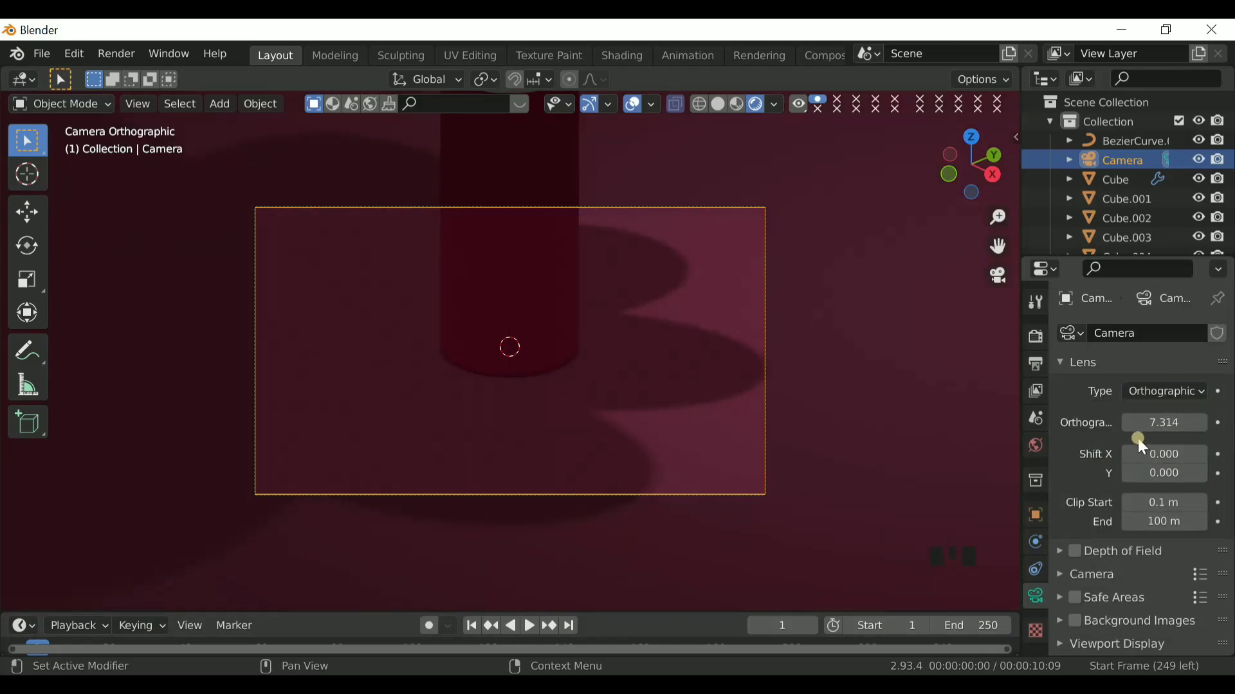
drag(1157, 422, 1154, 421)
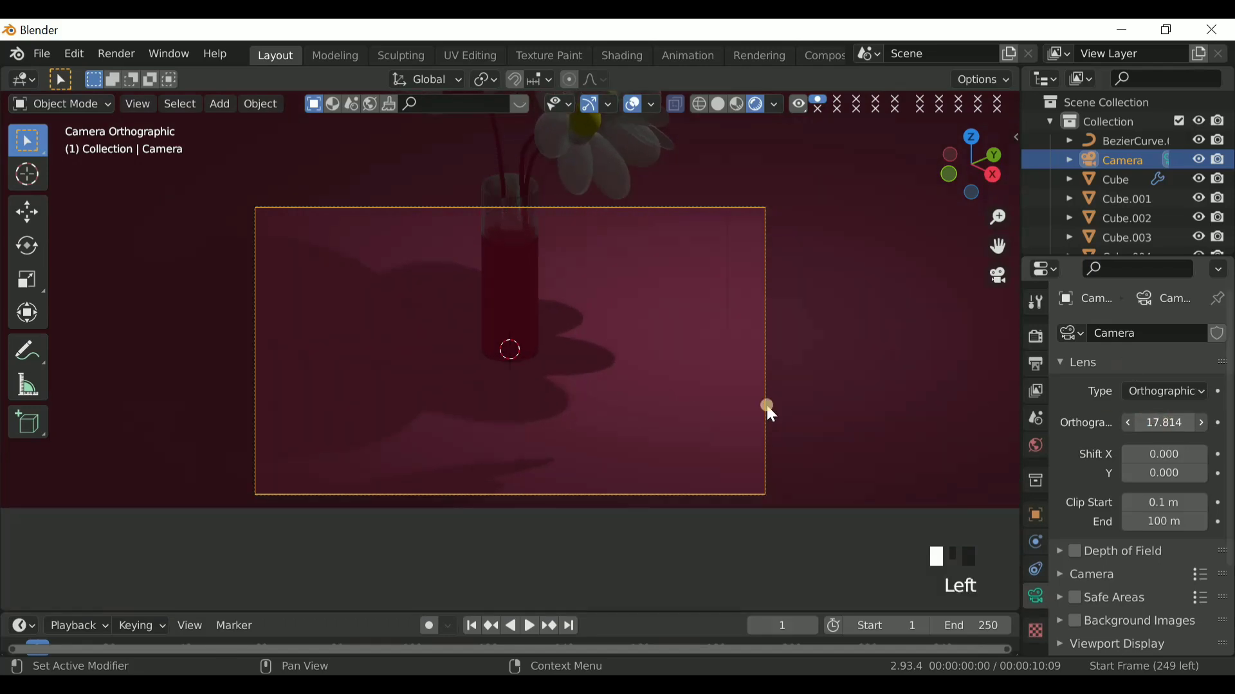
Step: Lock the camera to the view and reposition it so the flowers face the camera with the vase in frame
key(n)
click(898, 465)
key(n)
drag(997, 245, 996, 244)
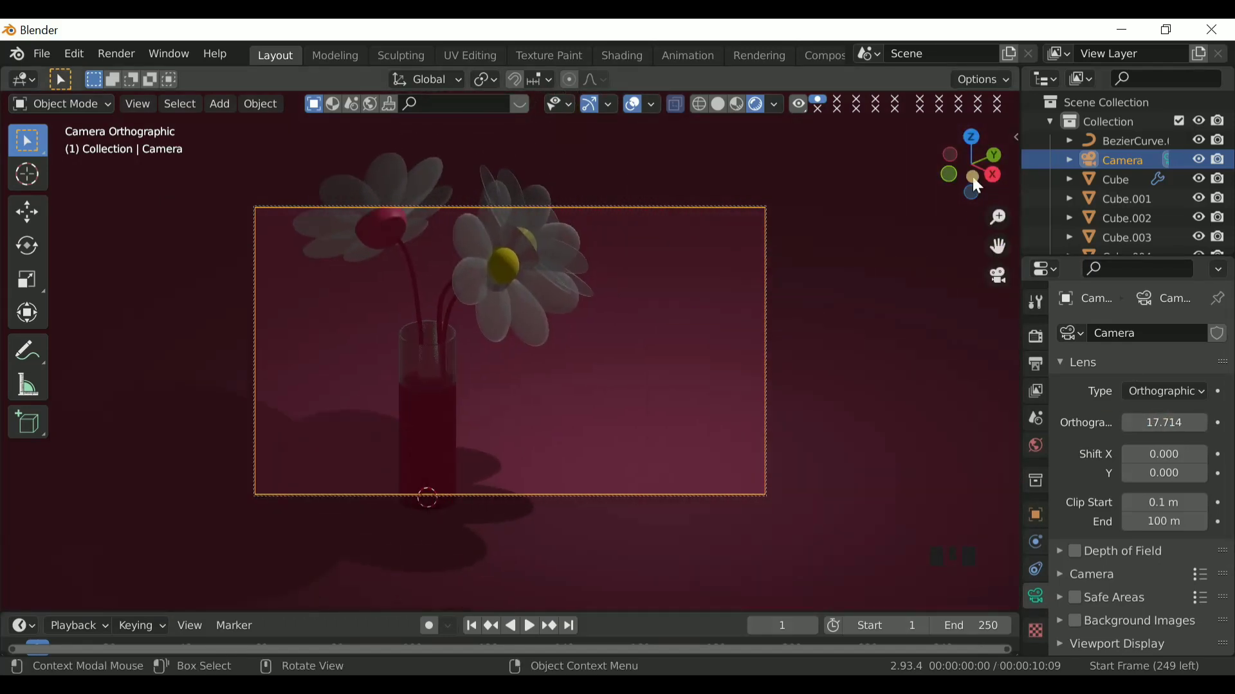
mouse_move(967, 175)
mouse_down()
mouse_move(928, 182)
mouse_move(971, 167)
mouse_up()
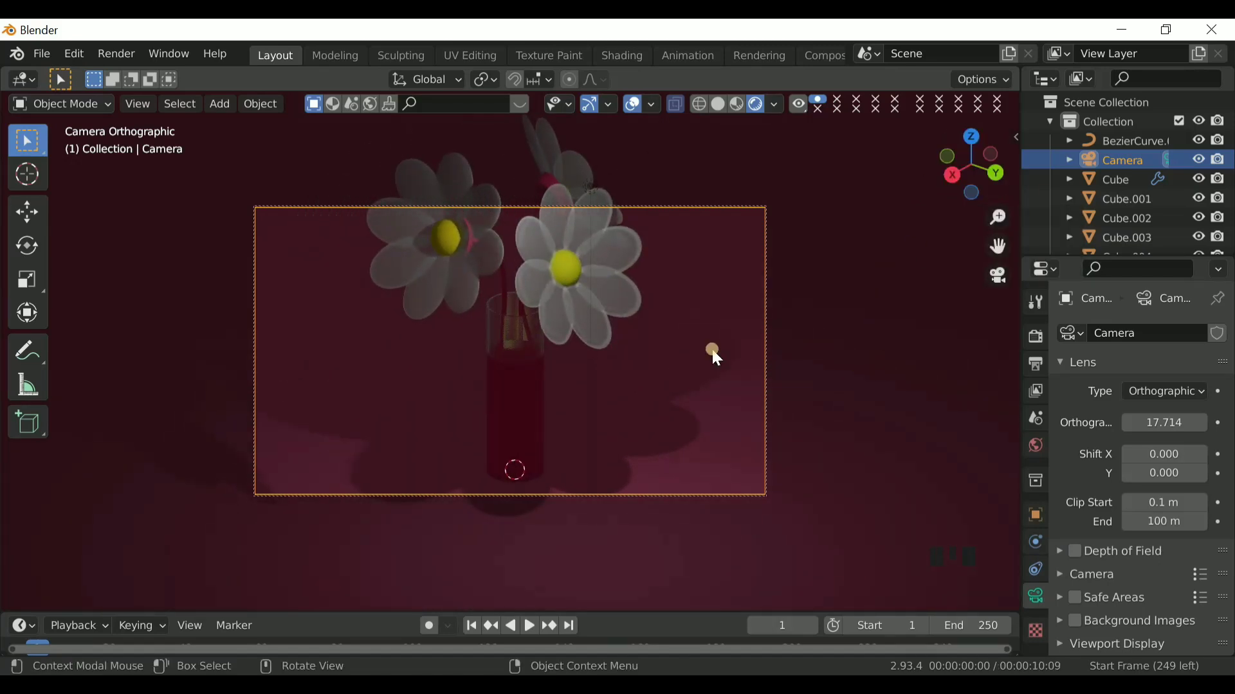
drag(998, 246, 1000, 246)
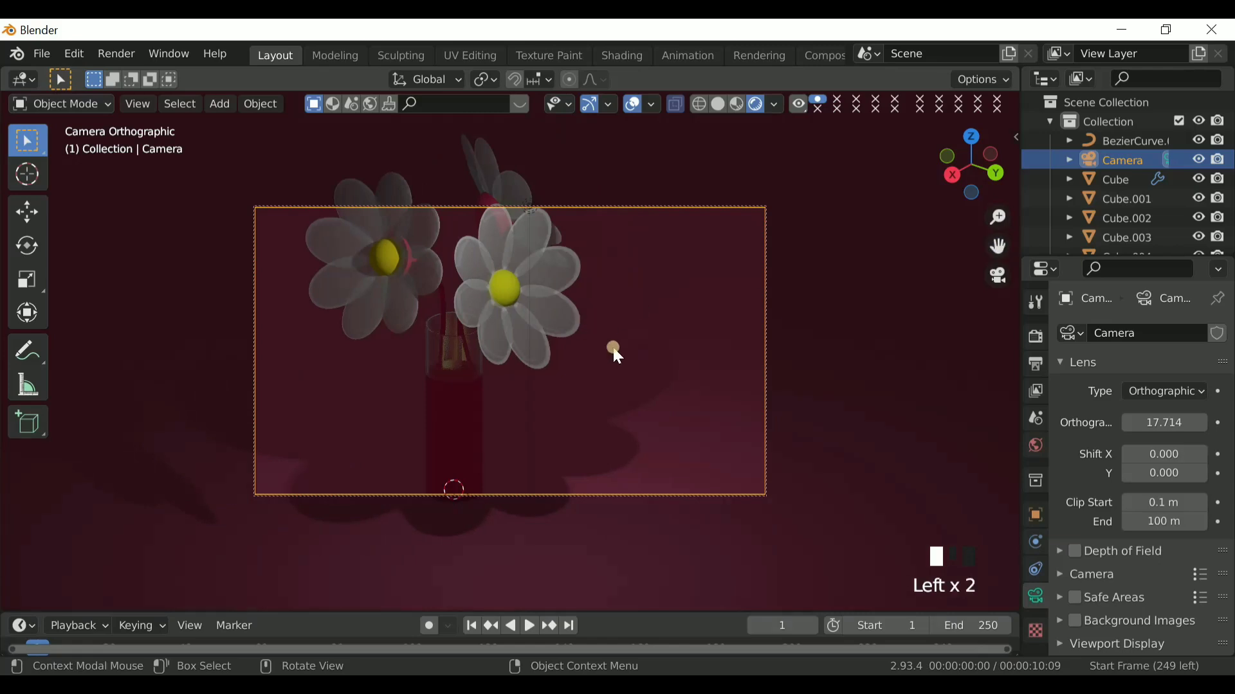
scroll(616, 355, down, 2)
scroll(616, 352, up, 2)
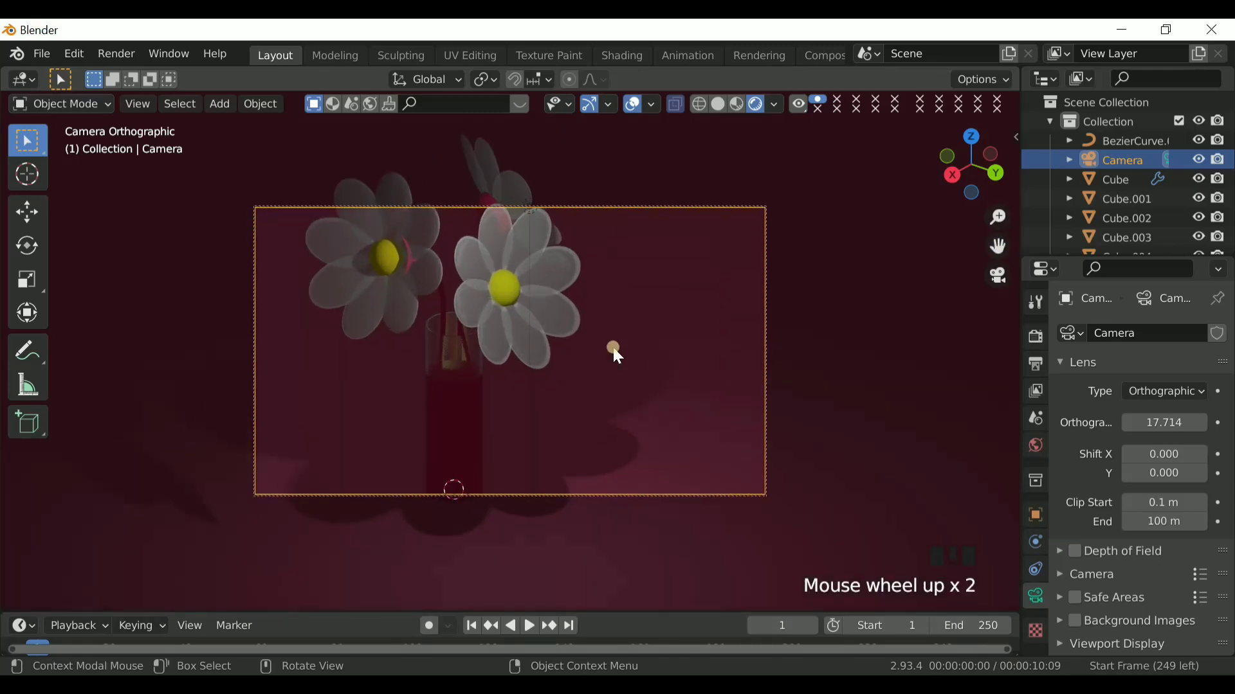
Step: Set the camera's orthographic scale to 27.514 and adjust its aim so the whole vase and all flowers fit the frame
drag(1161, 423, 1160, 423)
drag(994, 246, 937, 247)
drag(982, 183, 969, 173)
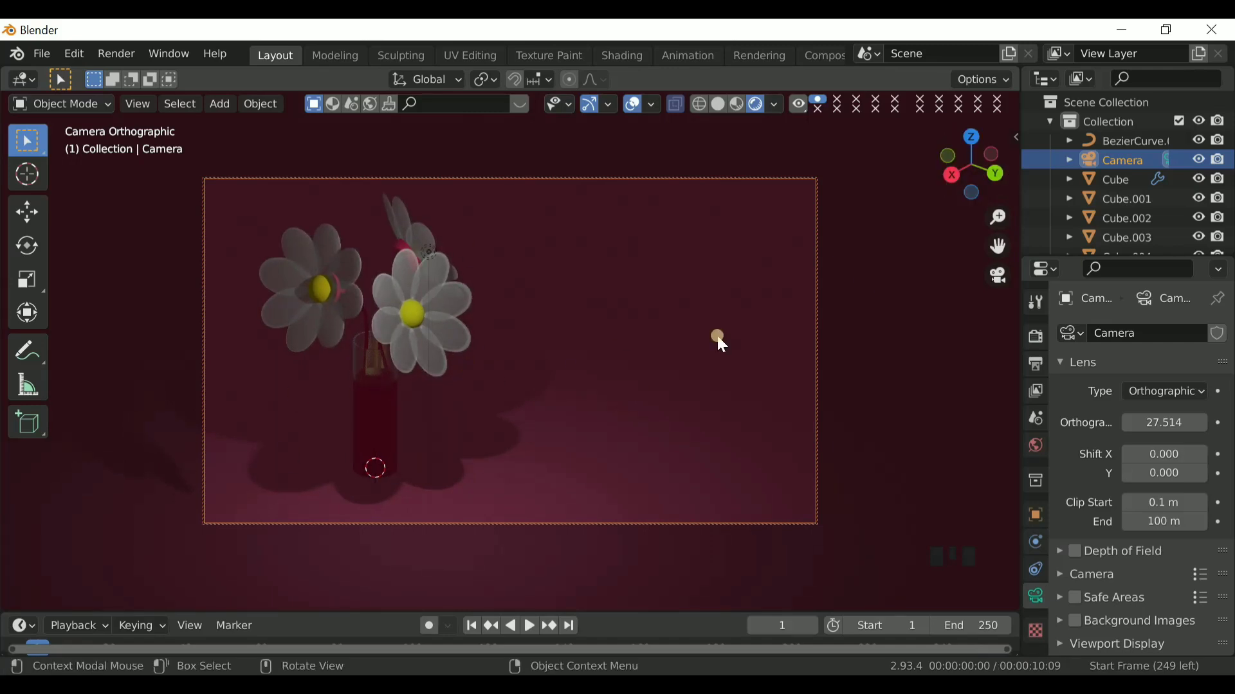
Step: Select the scene's point light from the back orthographic view and delete it
click(993, 172)
scroll(713, 295, down, 6)
click(774, 319)
click(819, 407)
click(360, 135)
click(842, 395)
scroll(1156, 198, down, 20)
click(1152, 143)
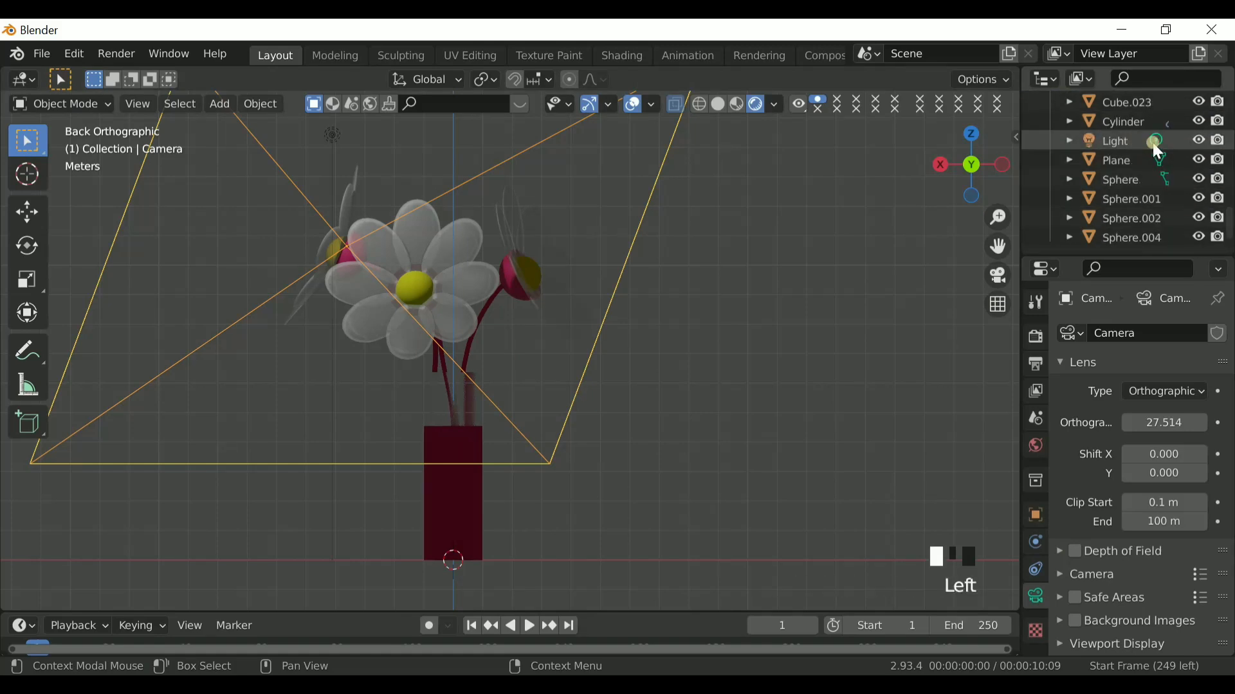
ctrl+click(1151, 142)
click(805, 268)
key(Tab)
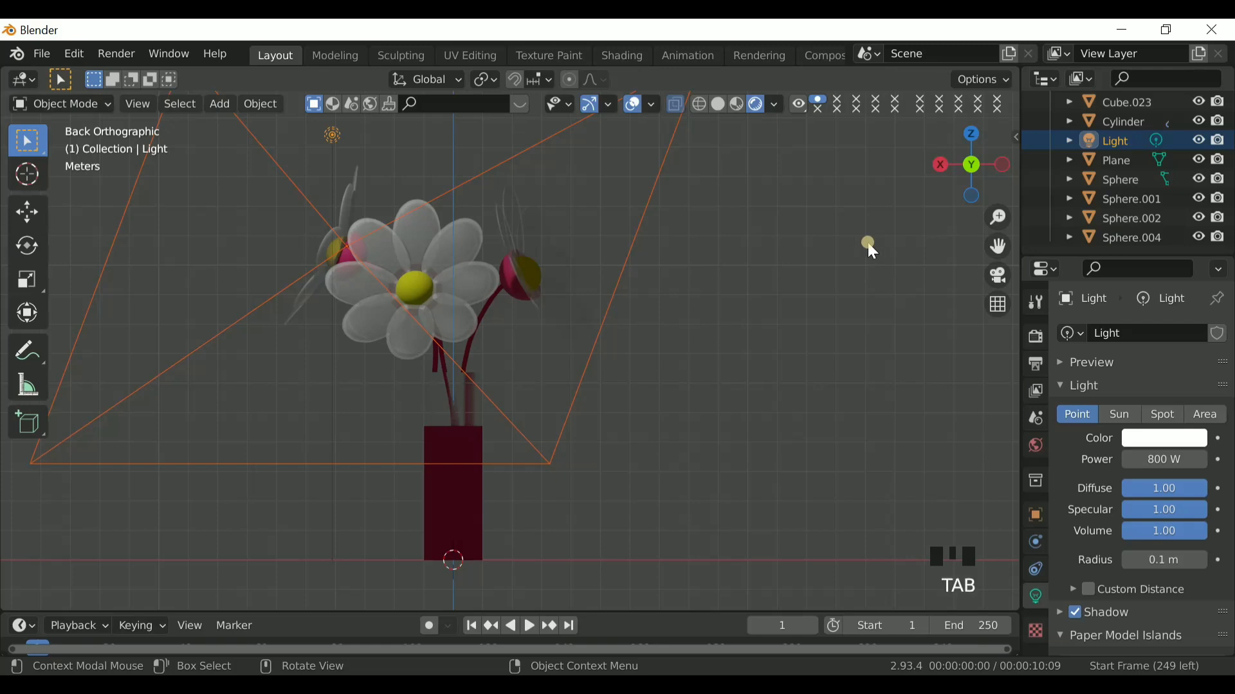
mouse_move(1102, 142)
mouse_down()
mouse_move(1105, 126)
mouse_move(1107, 164)
mouse_up()
shift+click(1107, 165)
key(x)
click(703, 237)
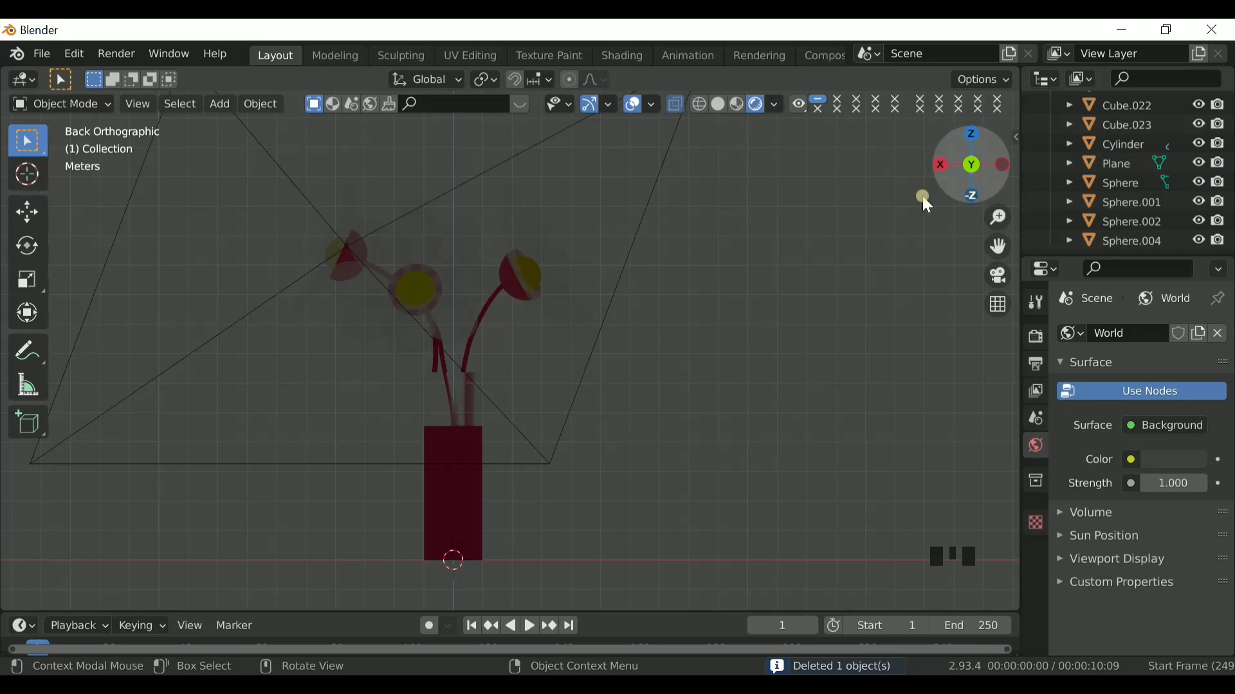
Step: Add an area light and move it up along the Z axis to above the flowers
drag(979, 191, 544, 445)
key(shift+a)
mouse_move(566, 525)
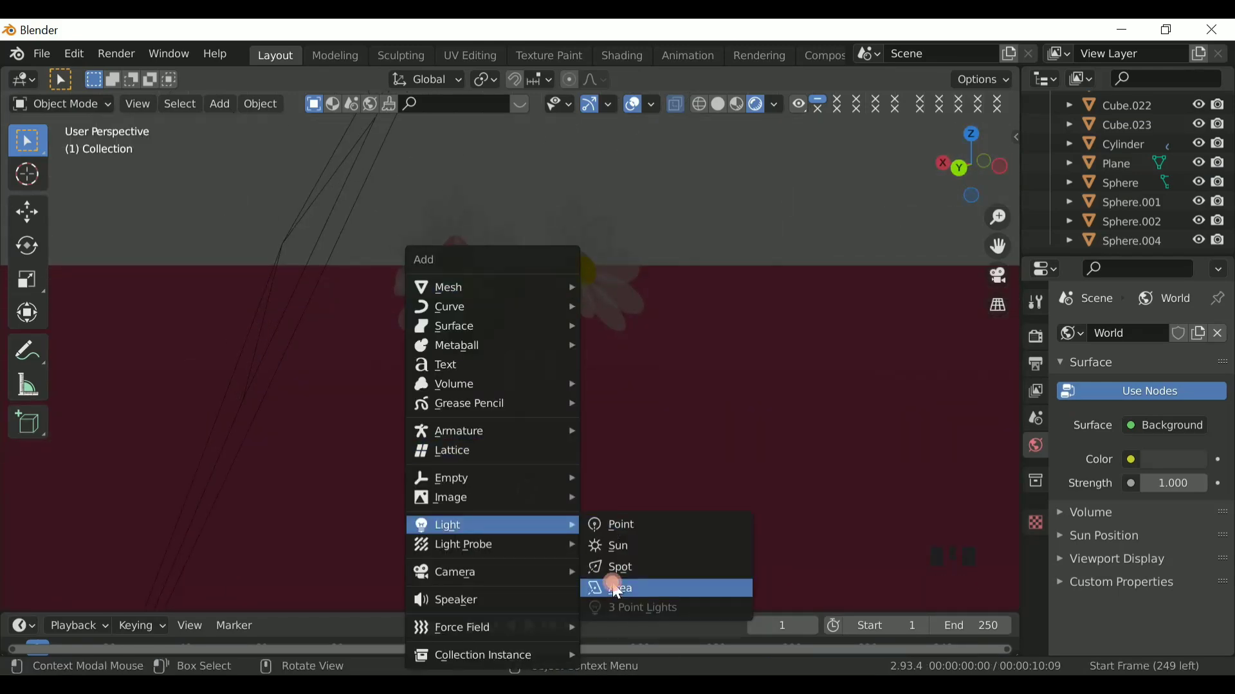
click(616, 589)
key(g)
key(z)
click(672, 544)
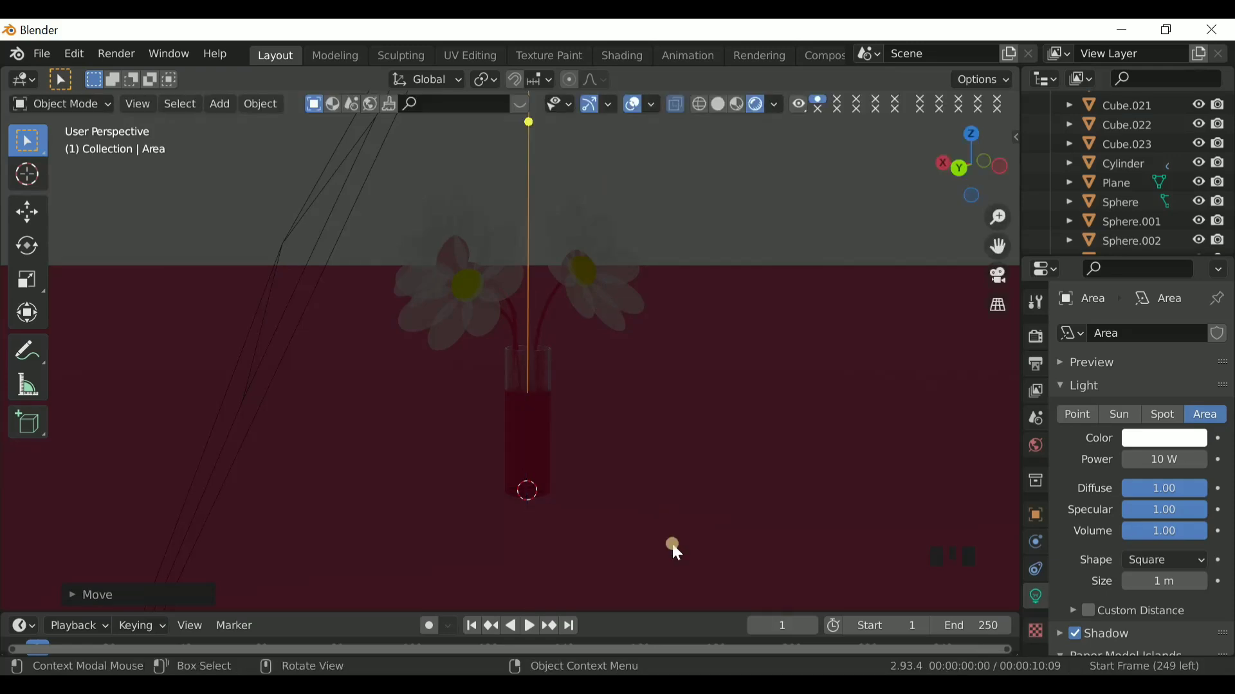
scroll(672, 544, down, 3)
scroll(724, 221, down, 1)
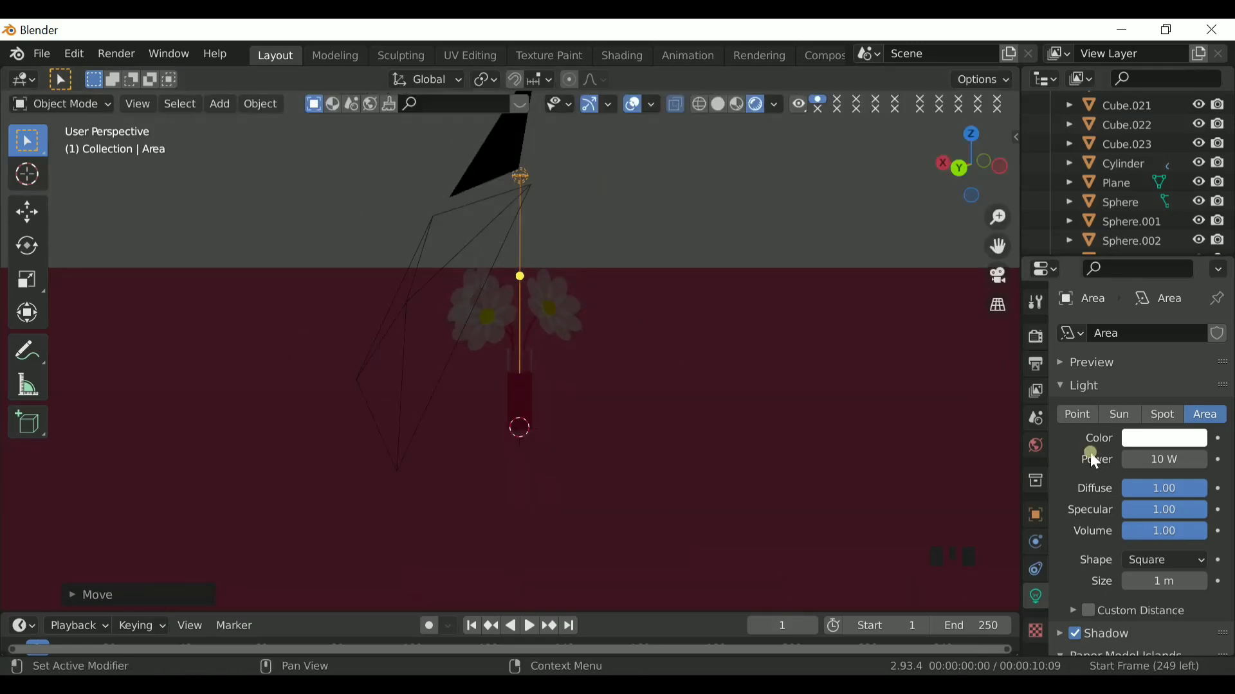
Step: Set the area light's power to 899 W
click(1151, 460)
text(899)
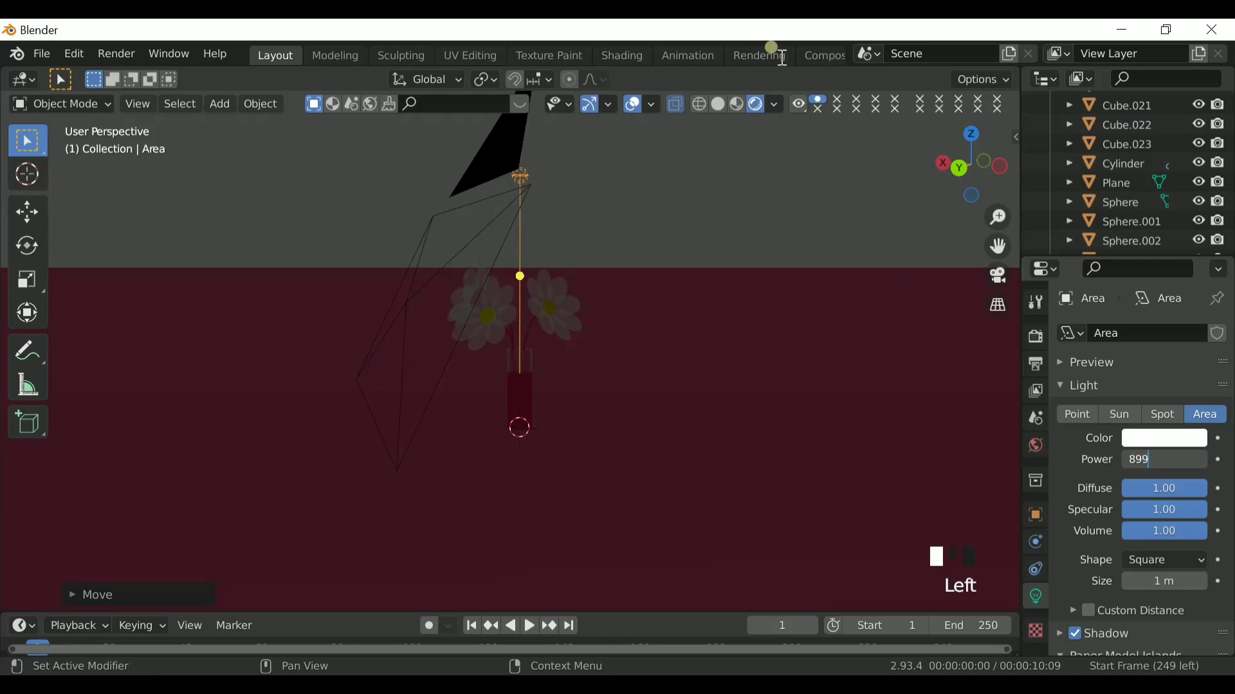
key(Return)
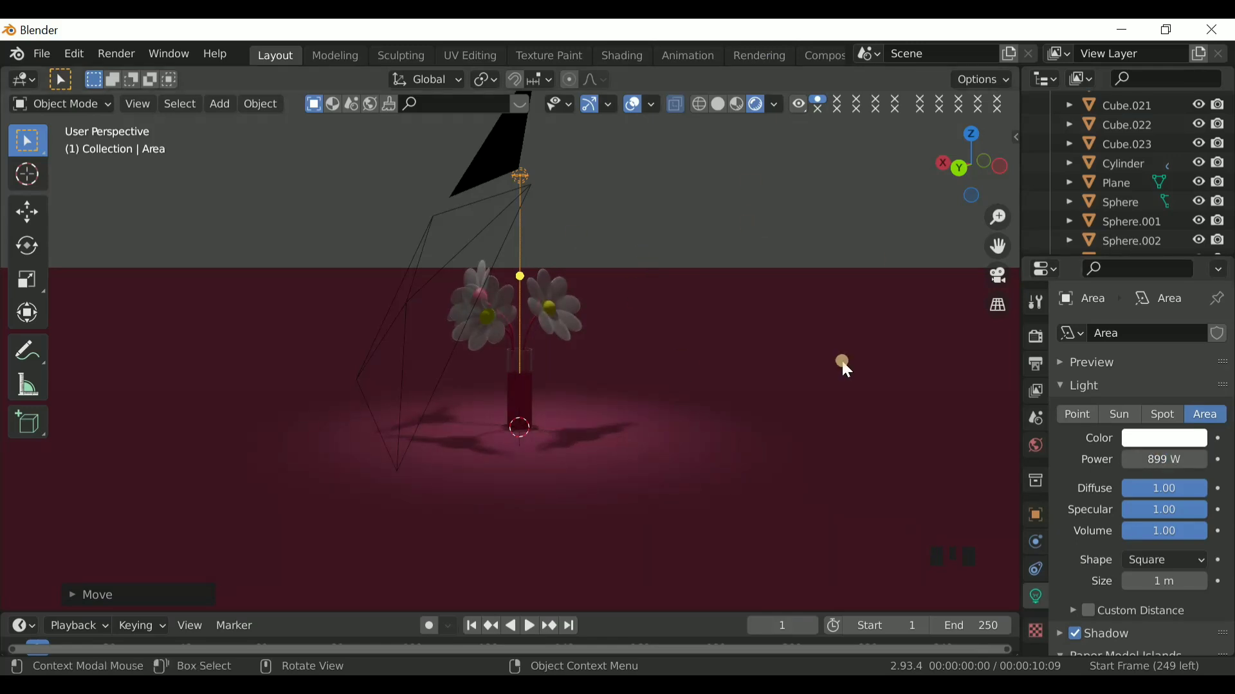
Step: From the camera view, scale the area light up in two passes so it spreads widely above the vase and flowers
click(998, 275)
scroll(846, 272, down, 3)
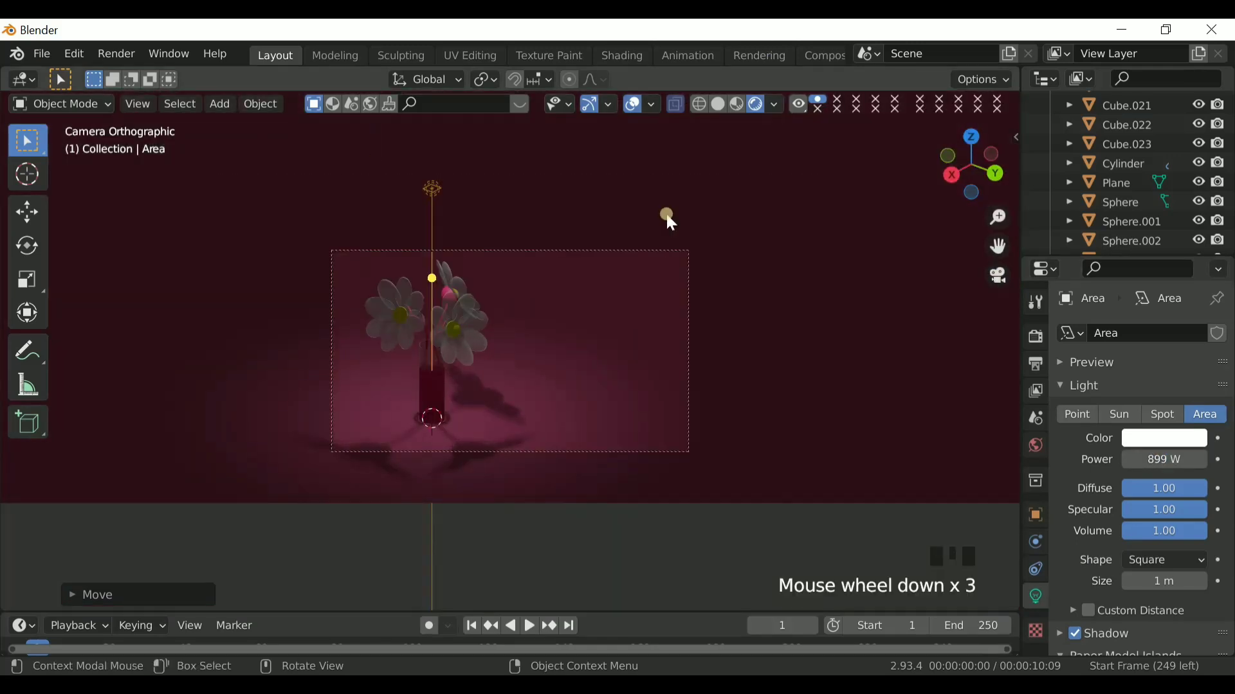
key(s)
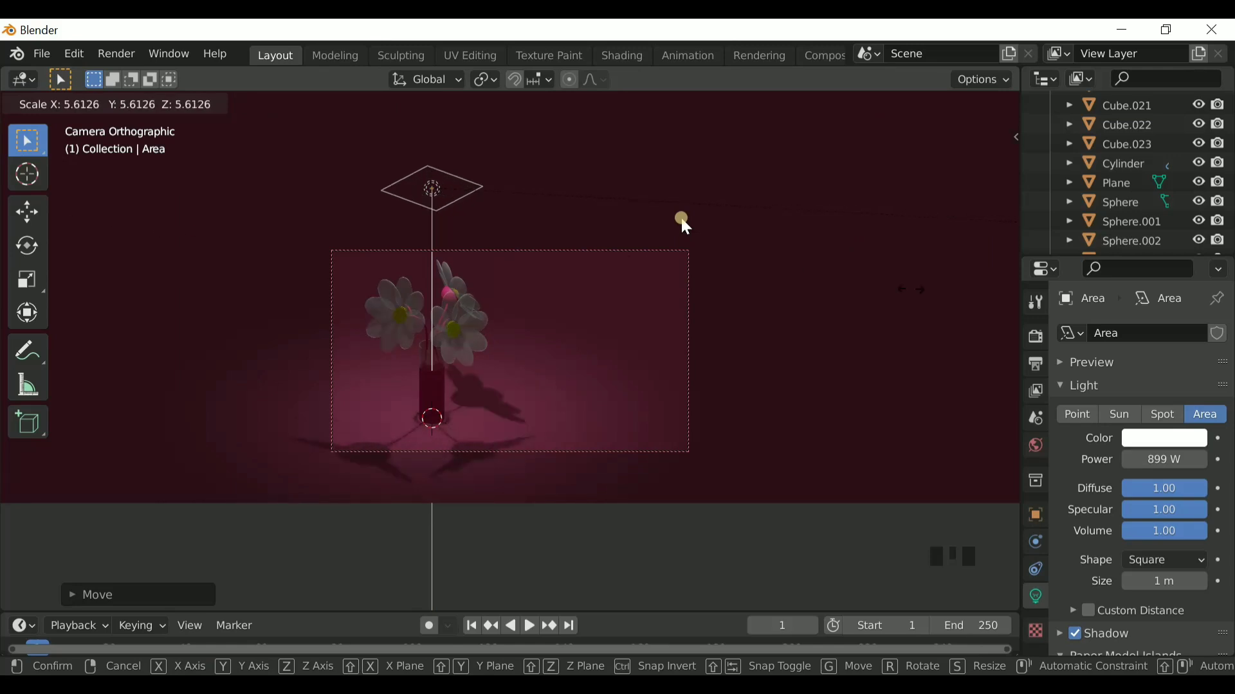
click(988, 301)
key(s)
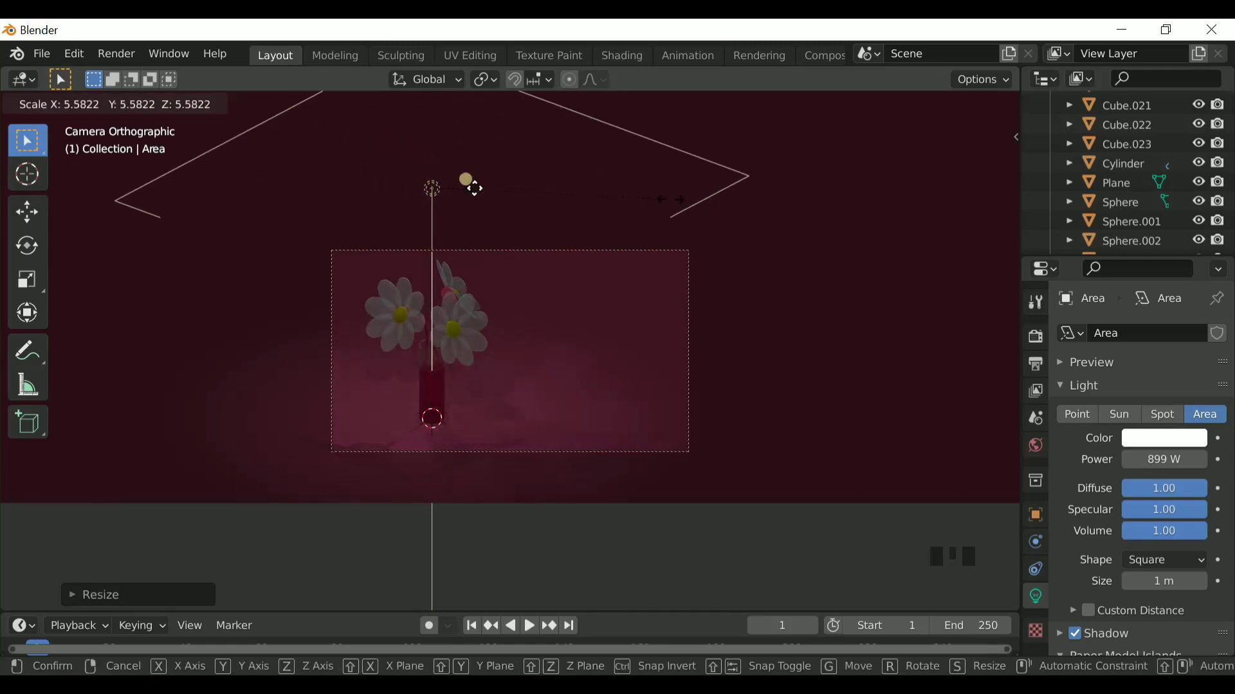
click(469, 182)
Step: Set the enlarged area light's power to 1323 W
click(1164, 459)
text(1323)
key(Return)
scroll(377, 341, up, 5)
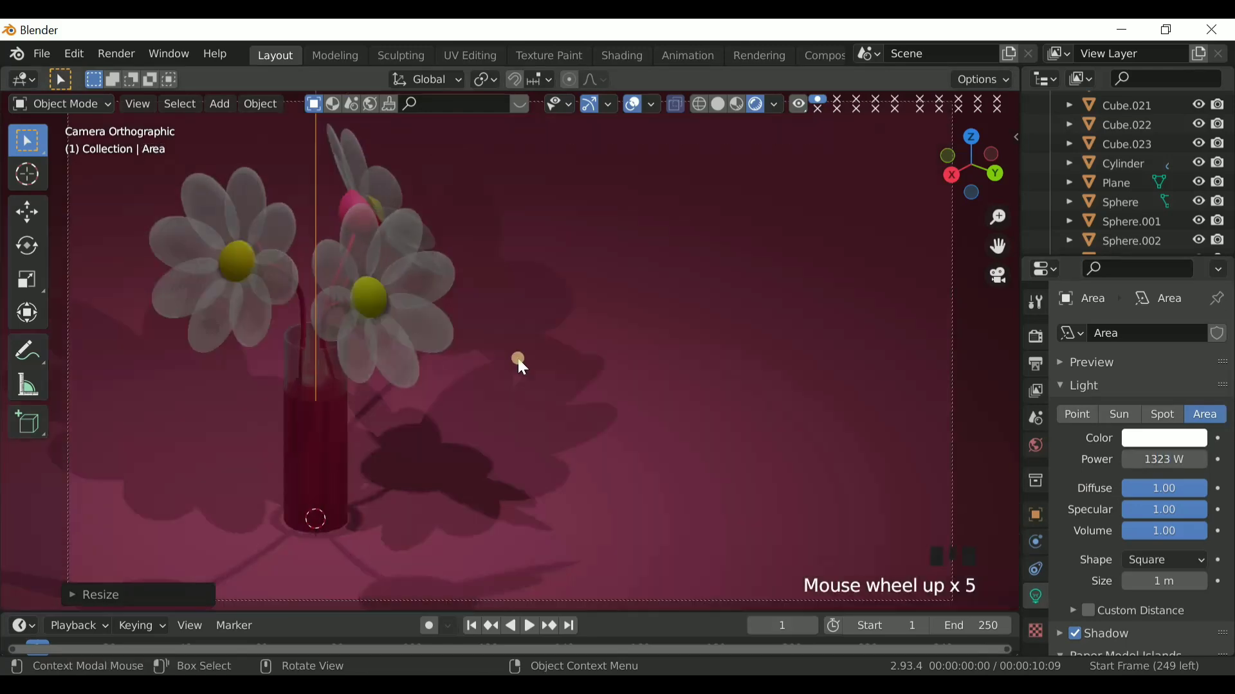
Step: Switch the scene's render engine to Cycles and look through its render settings
click(1035, 335)
drag(1180, 334, 1099, 403)
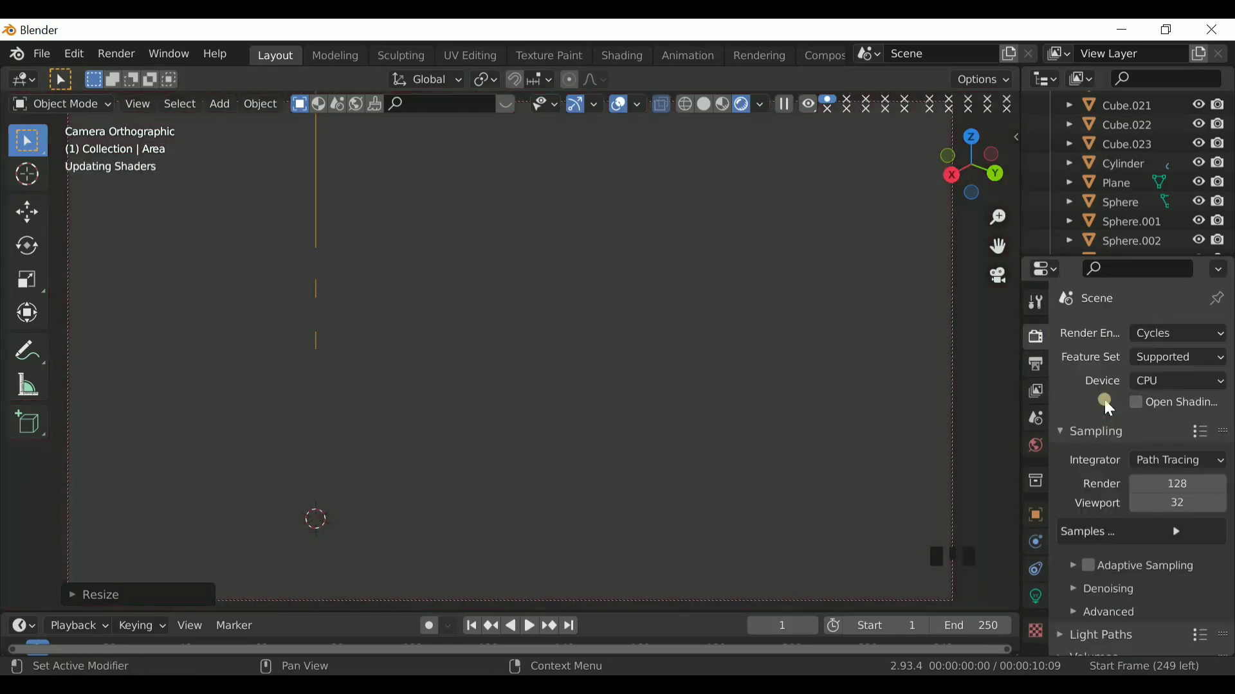
scroll(1185, 446, down, 20)
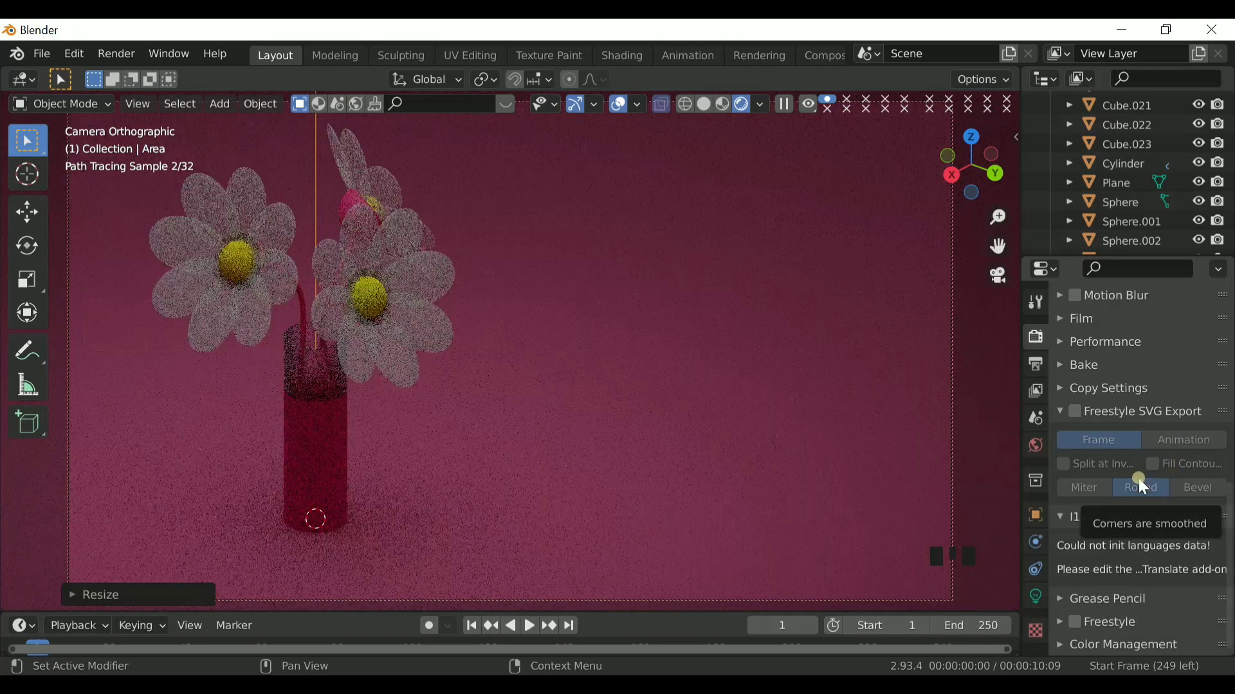
Step: Save the scene as FLOWER.blend in the 3D CHARATER folder
click(42, 57)
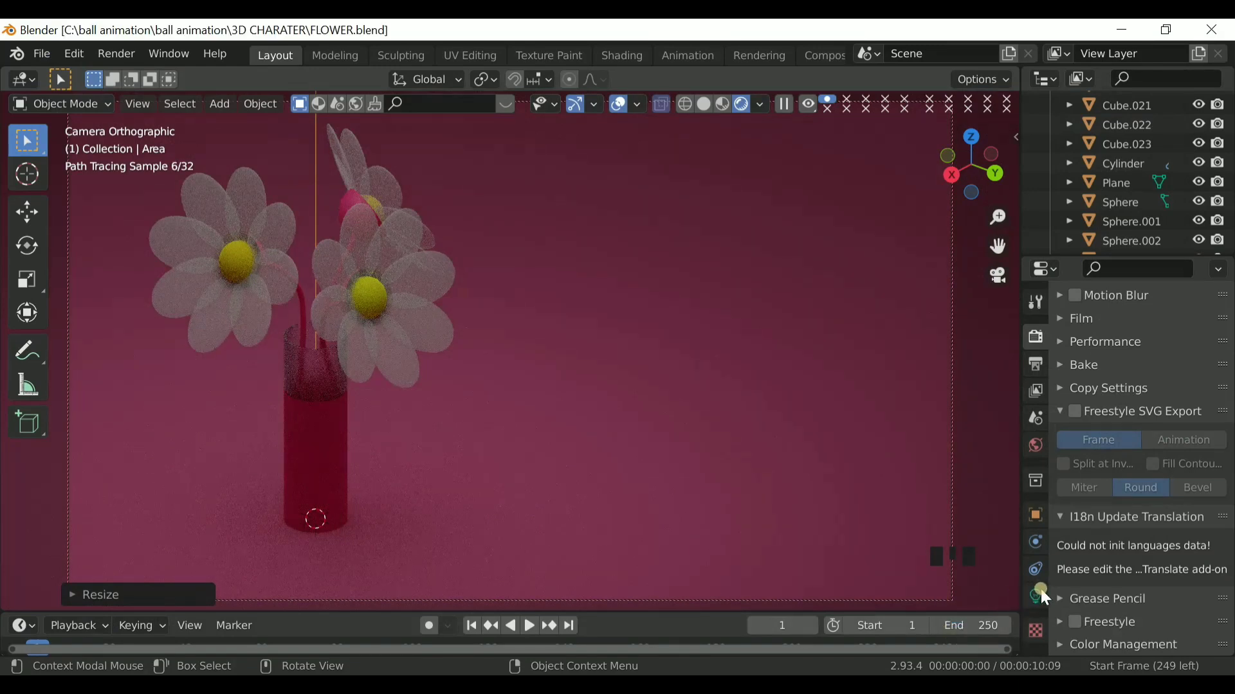
scroll(1056, 592, down, 4)
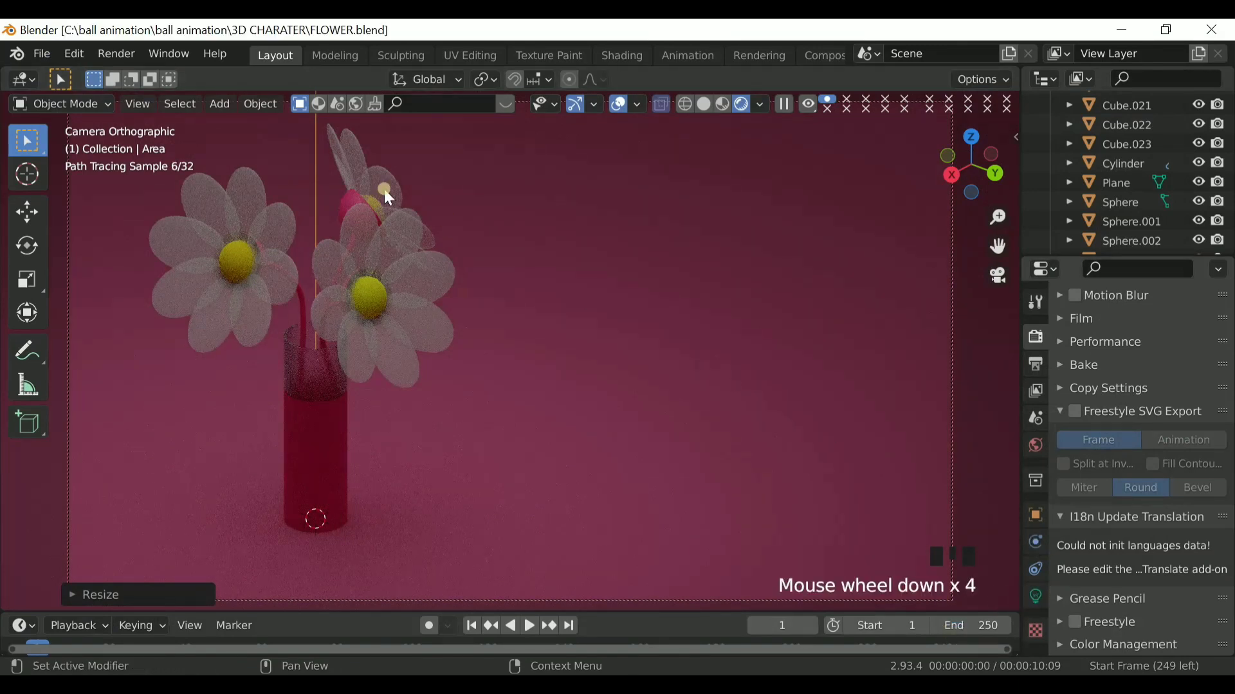